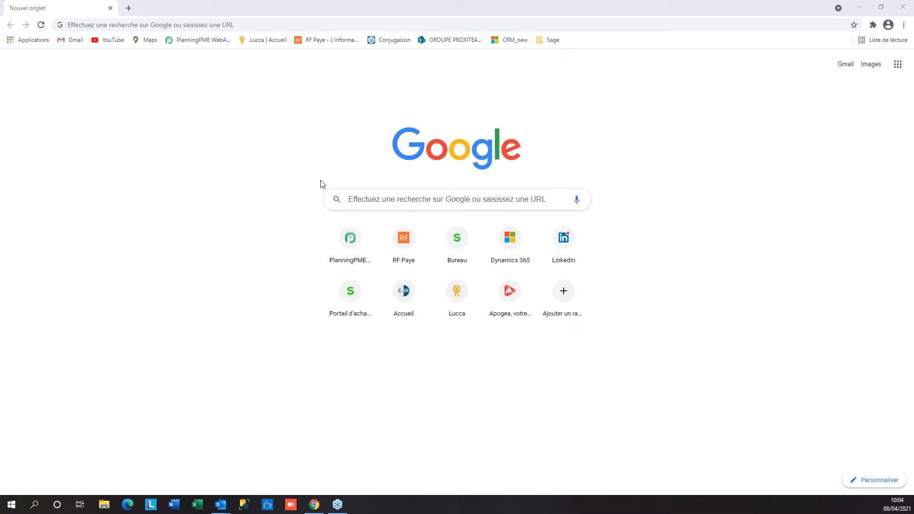
# Sign in to the bookmarked Bureau Sage site with the user's e-mail address and password
pyautogui.click(553, 40)
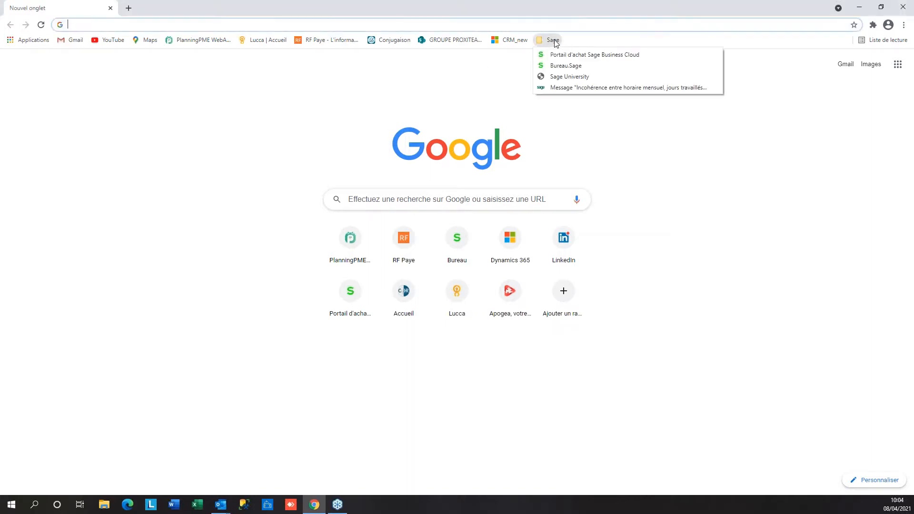
pyautogui.click(566, 67)
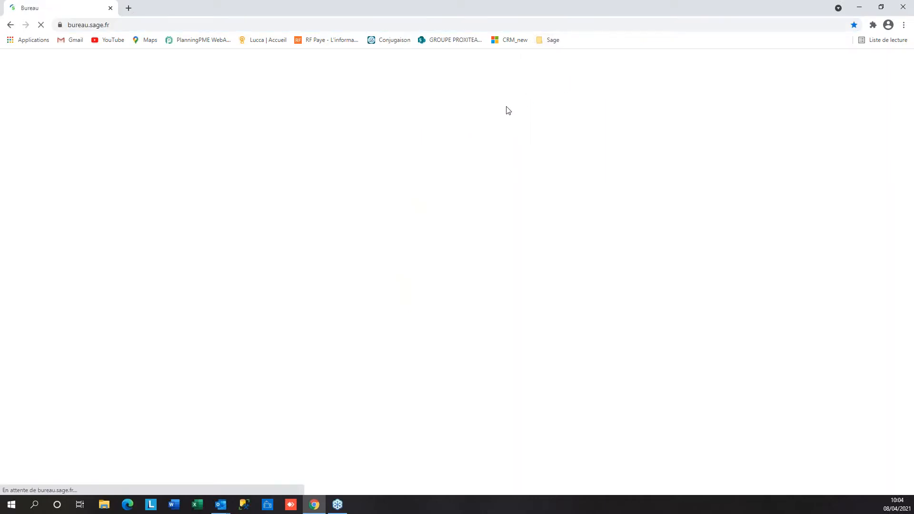
pyautogui.click(63, 337)
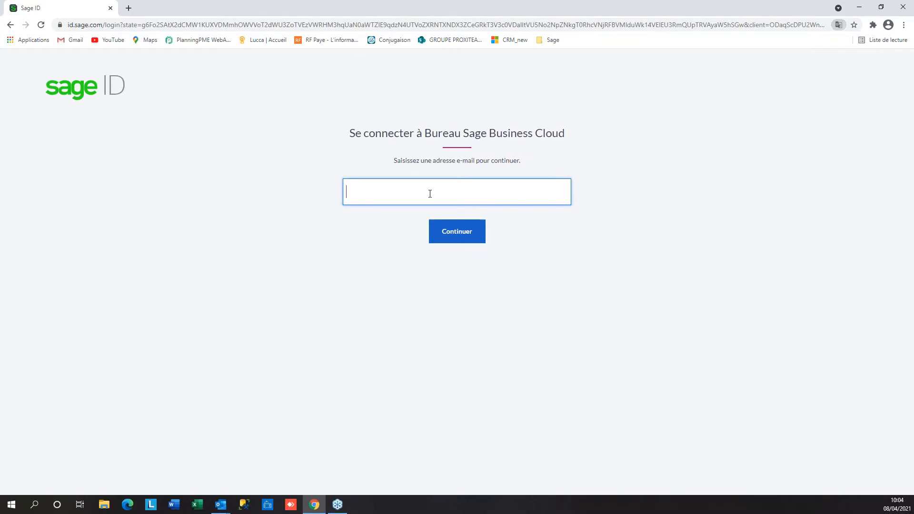
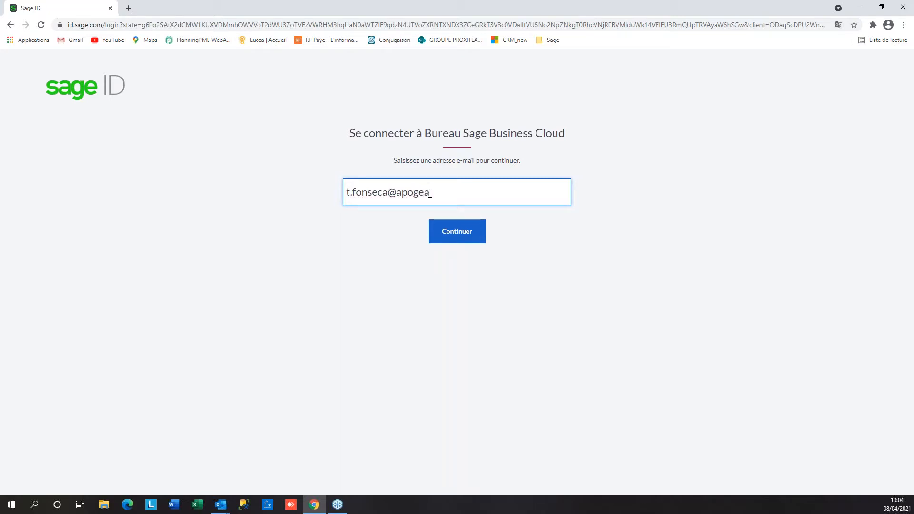
pyautogui.click(457, 225)
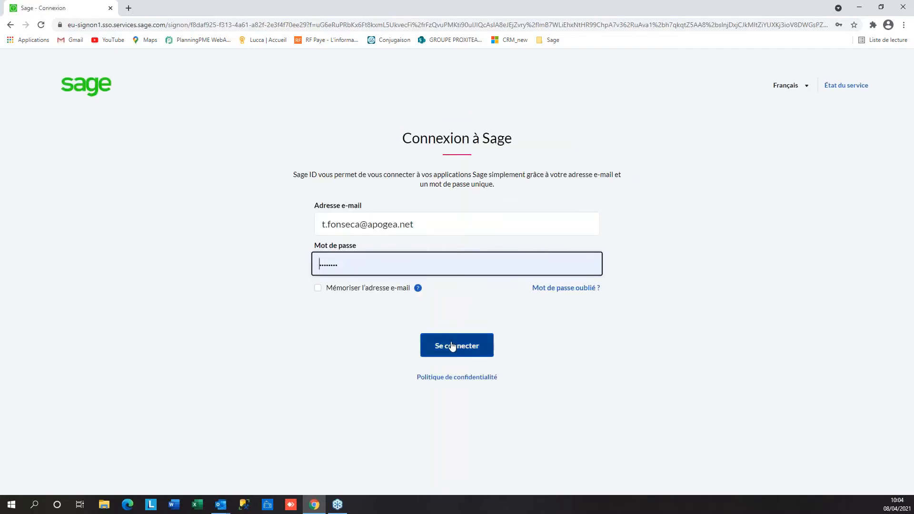
pyautogui.click(456, 350)
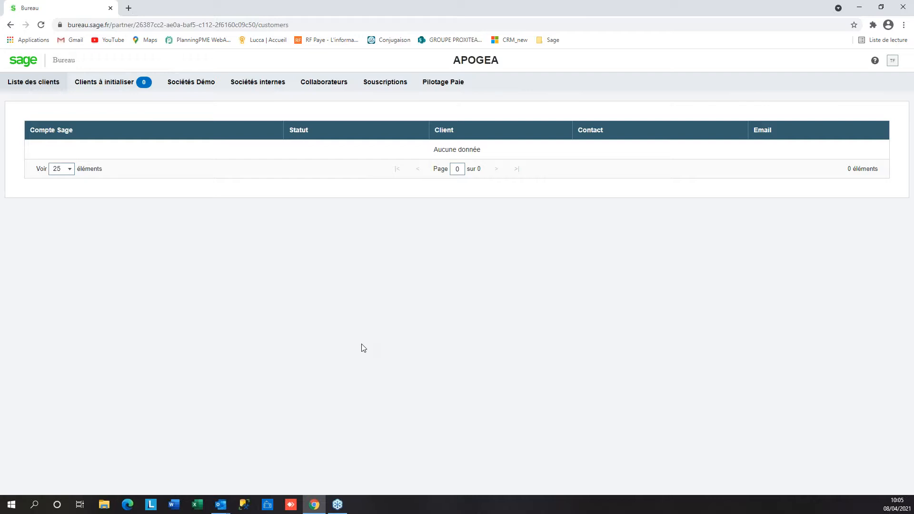
# Open the MA_BOUTIQUE payroll application from the Sociétés Démo list
pyautogui.click(198, 89)
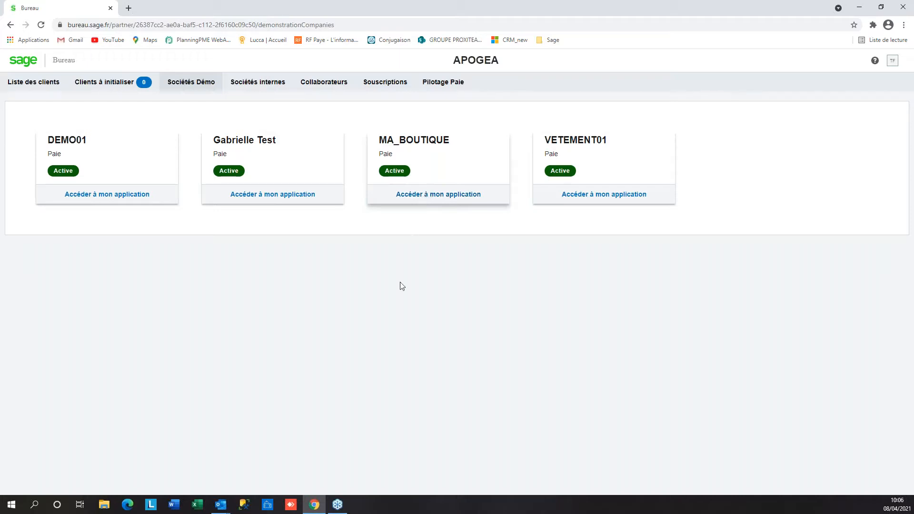
pyautogui.click(426, 200)
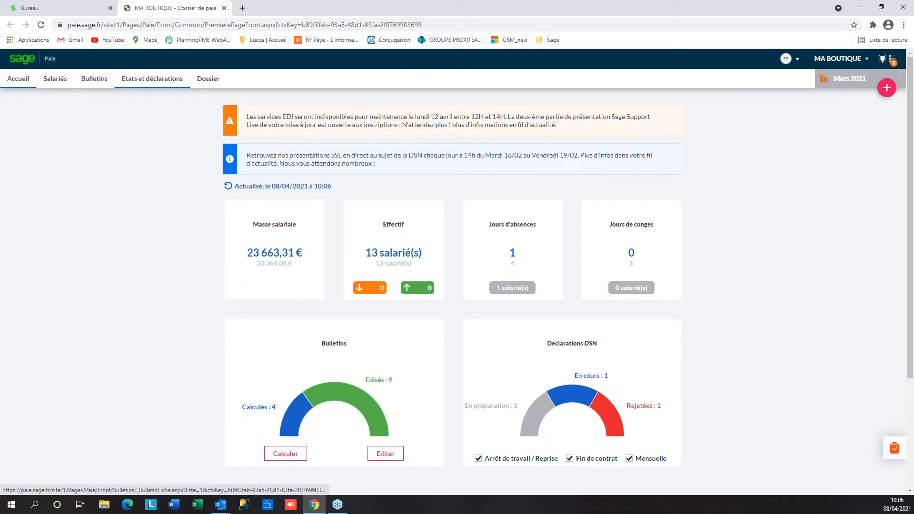
# Open the 'Mise à jour conventions collectives' item from the Fil d'actualités news feed
pyautogui.click(894, 60)
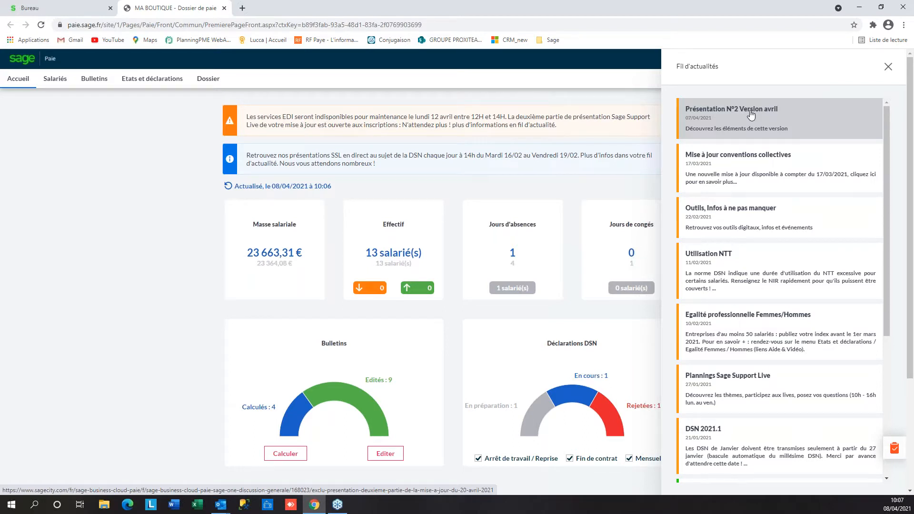
pyautogui.click(746, 162)
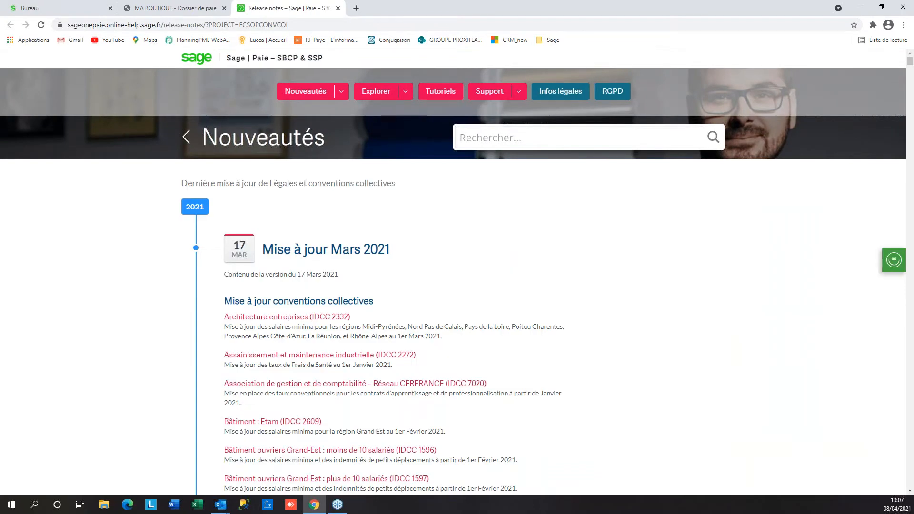
# Read the Architecture entreprises (IDCC 2332) article, then close it and the release notes tab
pyautogui.click(295, 318)
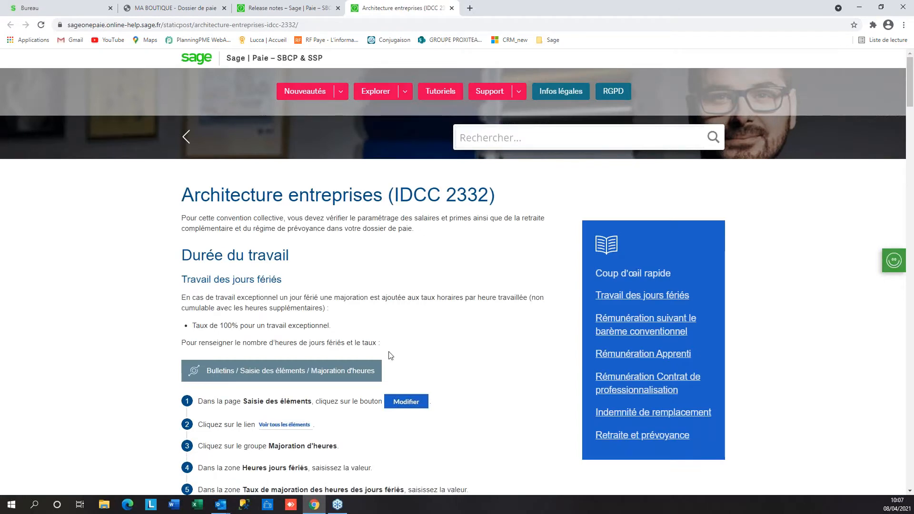
pyautogui.scroll(-3, 446, 355)
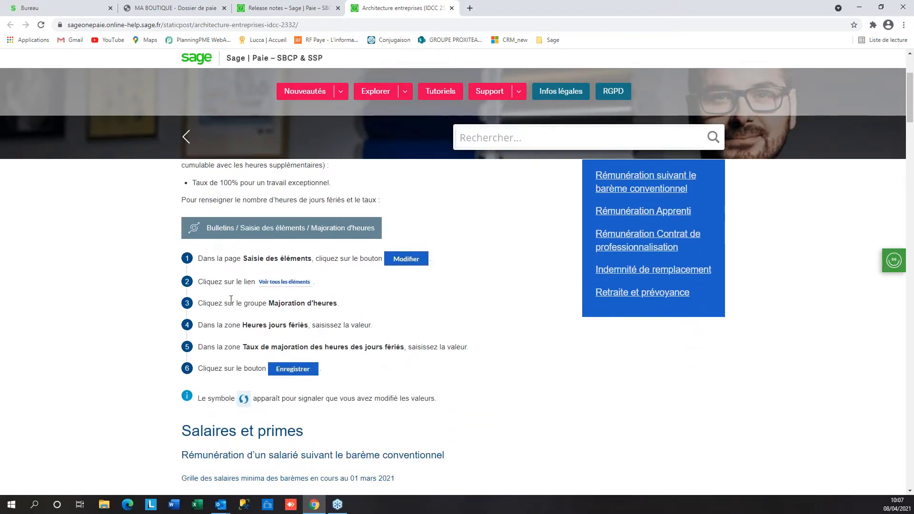
pyautogui.scroll(2, 255, 292)
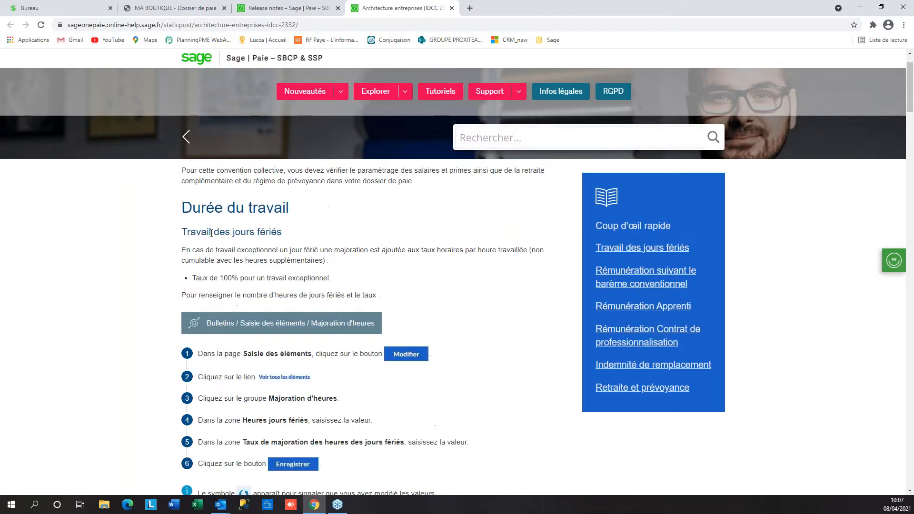
pyautogui.scroll(-6, 348, 357)
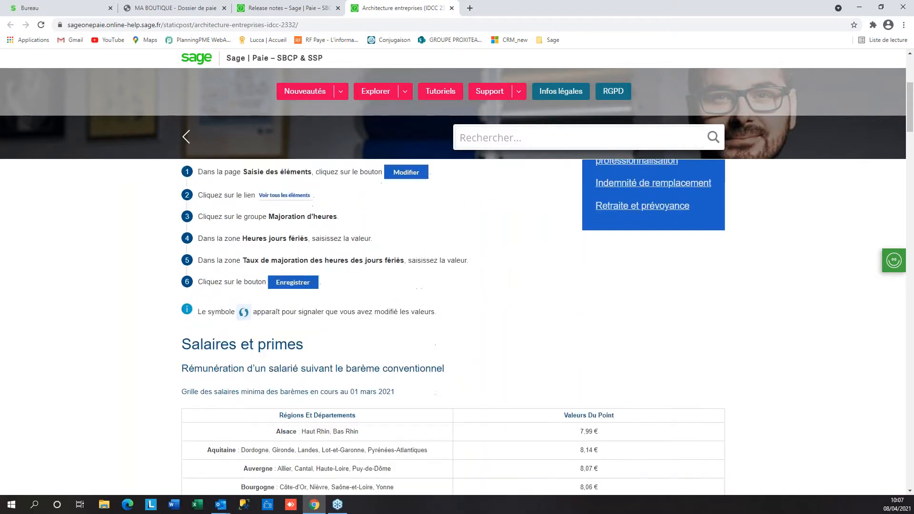
pyautogui.scroll(-2, 327, 248)
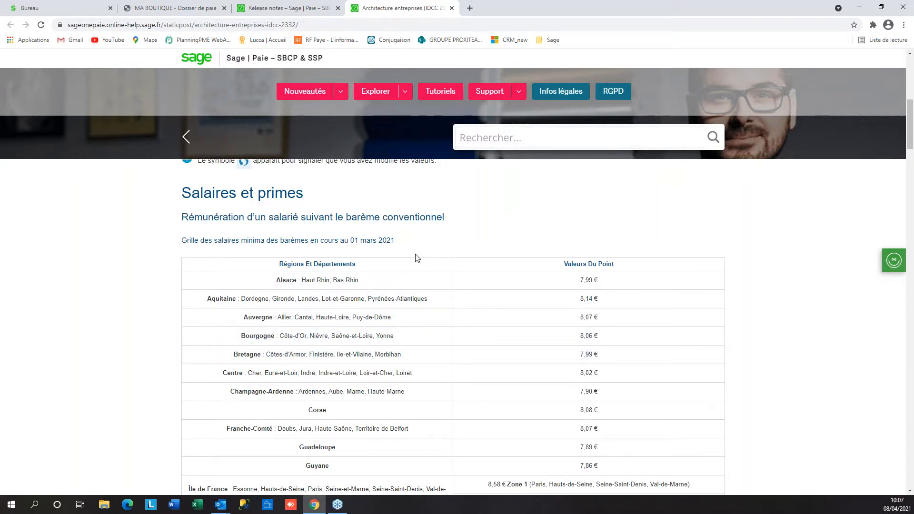
pyautogui.scroll(1, 417, 258)
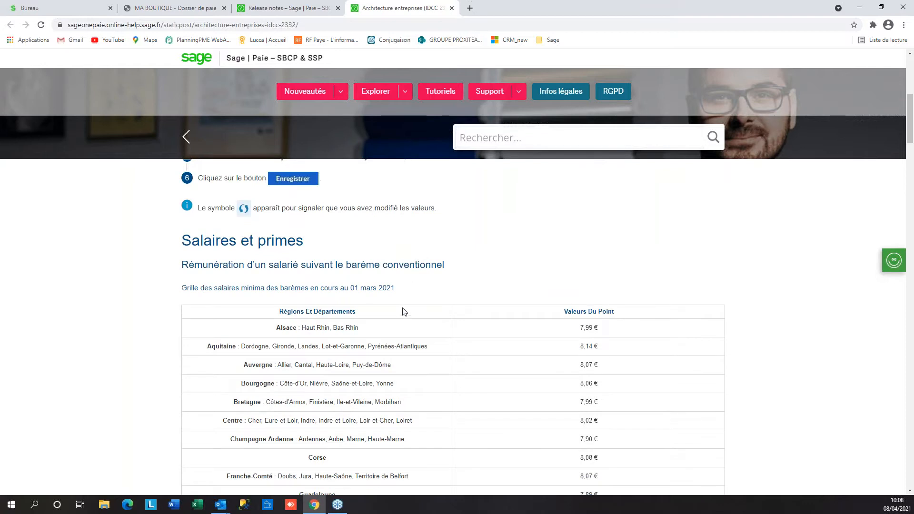
pyautogui.scroll(1, 405, 312)
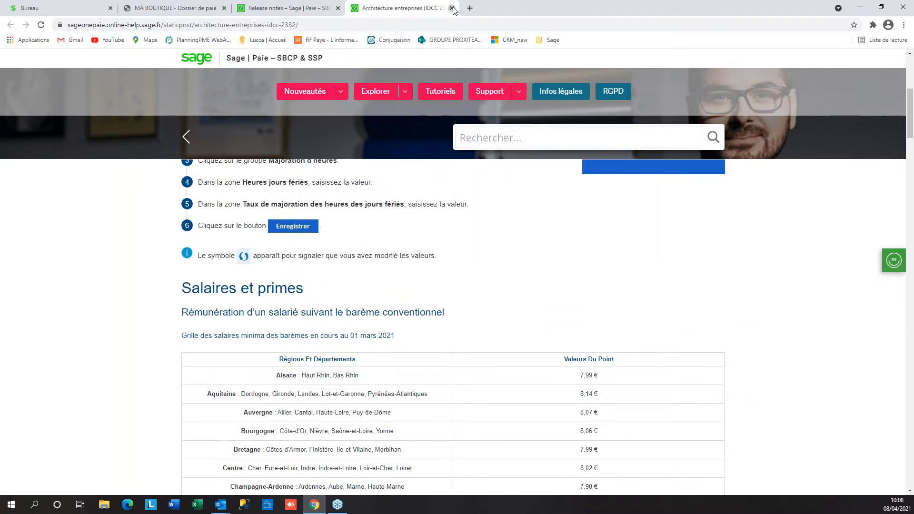
pyautogui.click(452, 8)
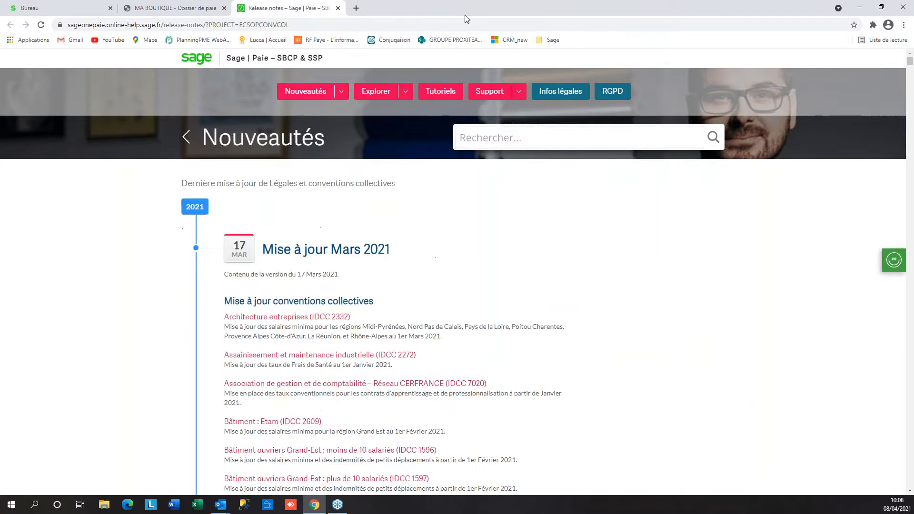
pyautogui.click(339, 8)
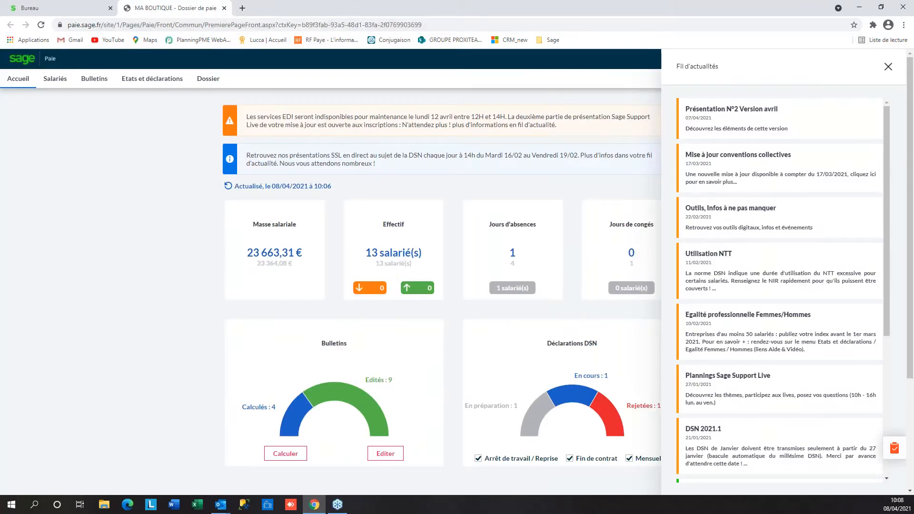
# Close the news feed and open the Customer Voice suggestions site in a new tab
pyautogui.click(889, 67)
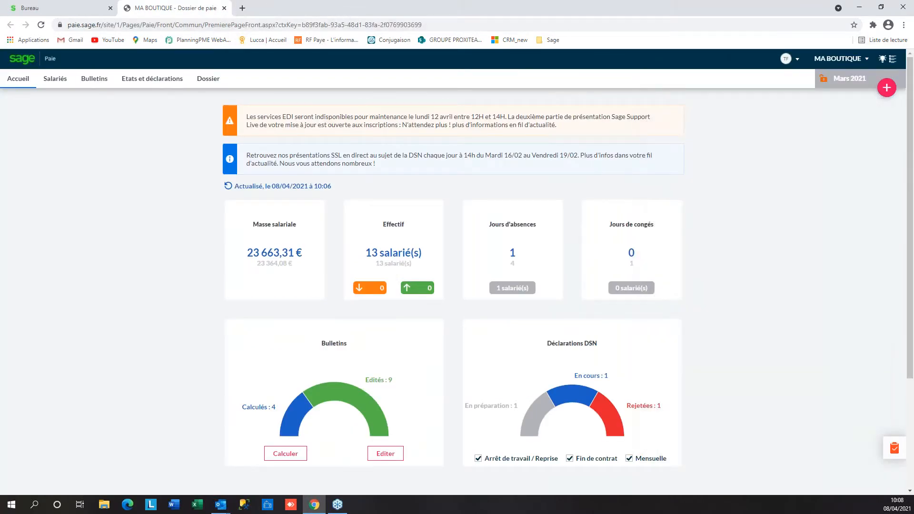
pyautogui.click(882, 60)
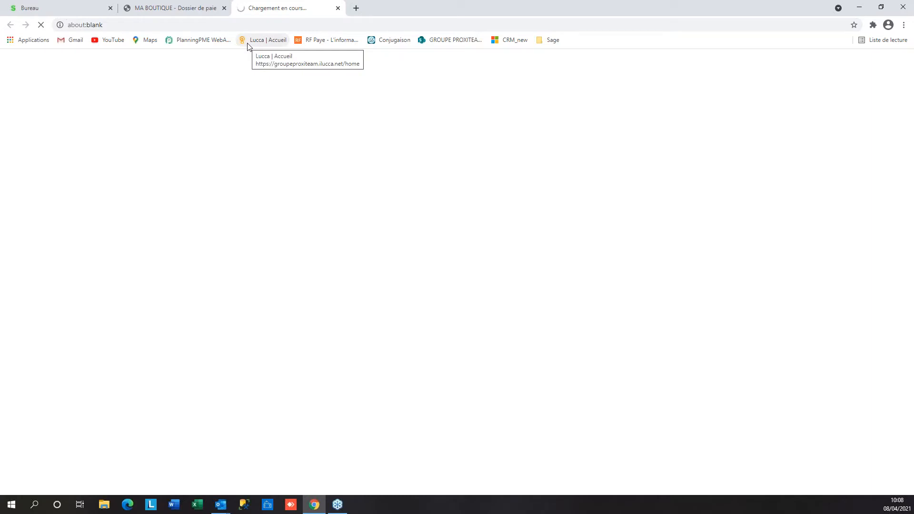
pyautogui.click(340, 9)
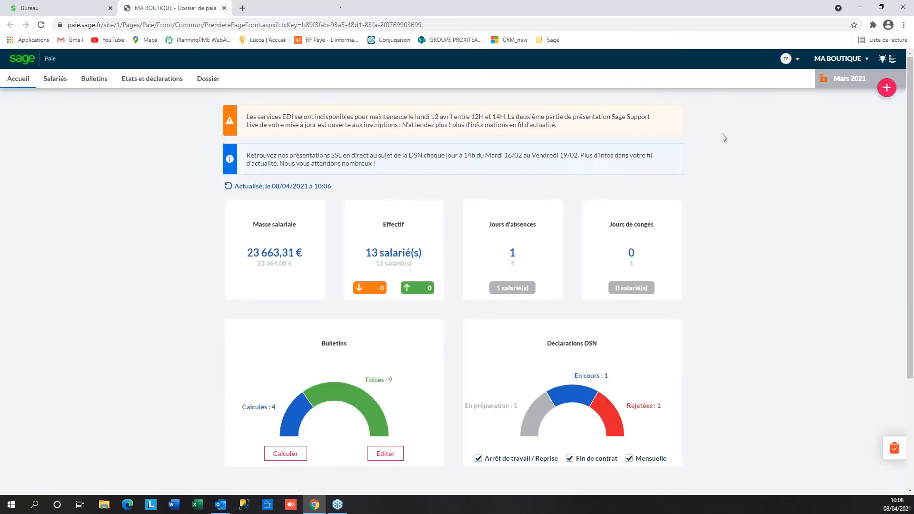
pyautogui.click(885, 61)
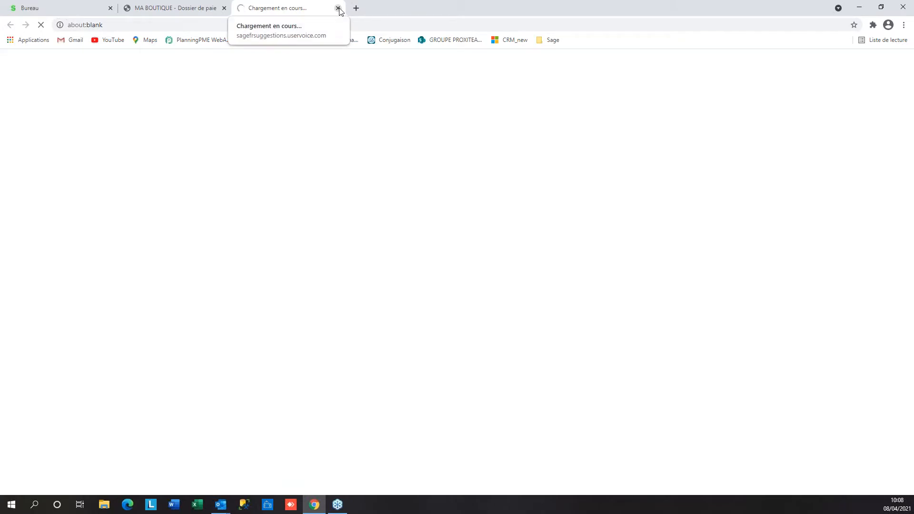
# Return to the MA BOUTIQUE dashboard and scroll down to the Sage à vos côtés section
pyautogui.click(208, 11)
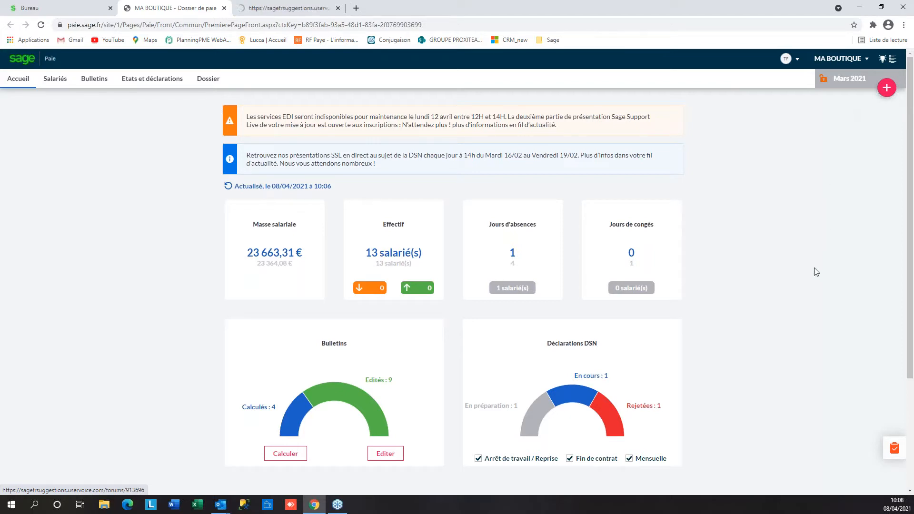
pyautogui.scroll(-2, 811, 266)
pyautogui.scroll(-1, 811, 267)
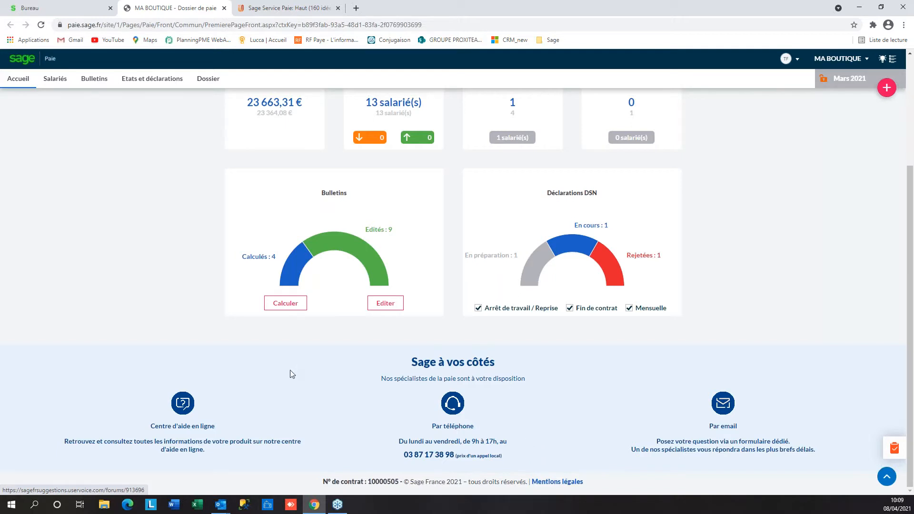
# Open the help article 'Modifier des rubriques du bulletin' and read its Préférences and Modification des rubriques steps
pyautogui.click(181, 427)
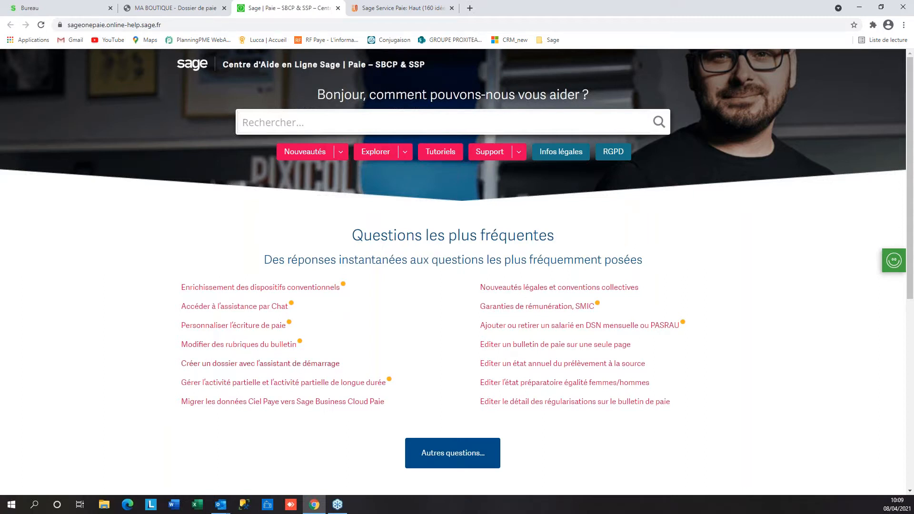
pyautogui.click(253, 350)
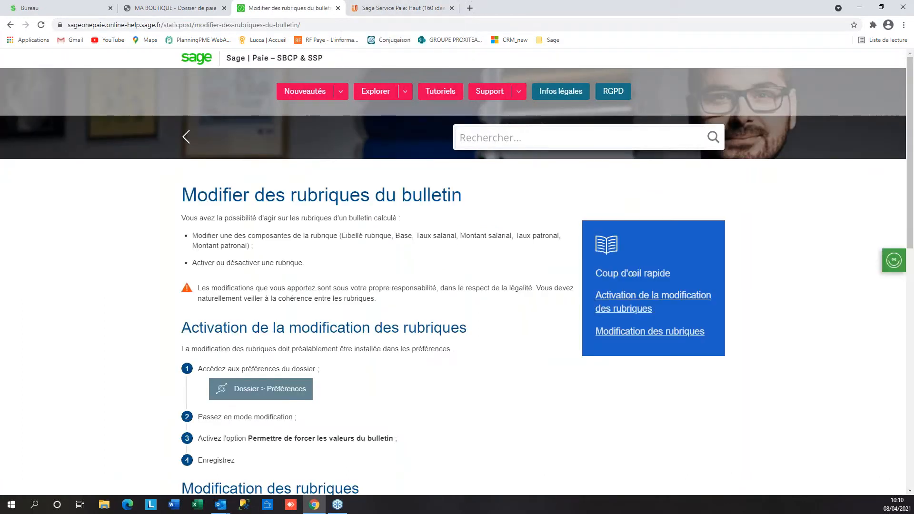
pyautogui.scroll(-1, 314, 285)
pyautogui.scroll(1, 370, 200)
pyautogui.scroll(-2, 387, 237)
pyautogui.scroll(-1, 195, 274)
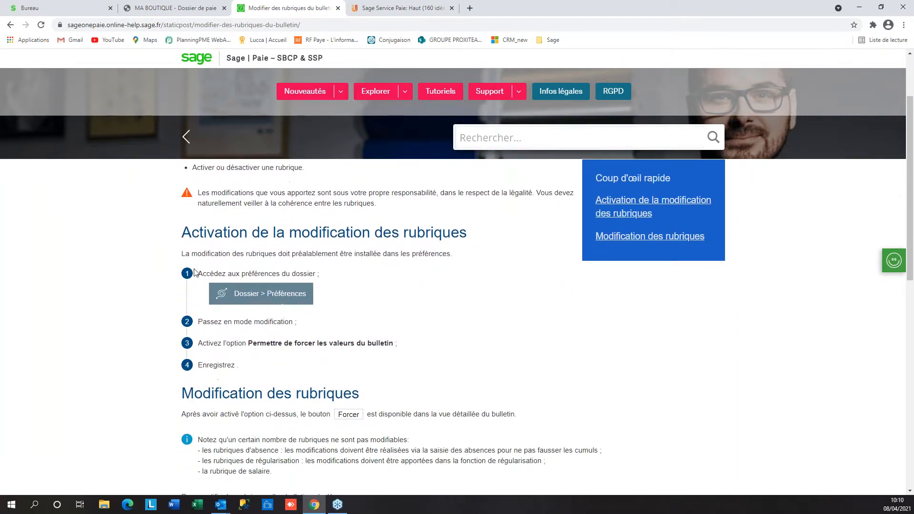
pyautogui.scroll(-4, 236, 360)
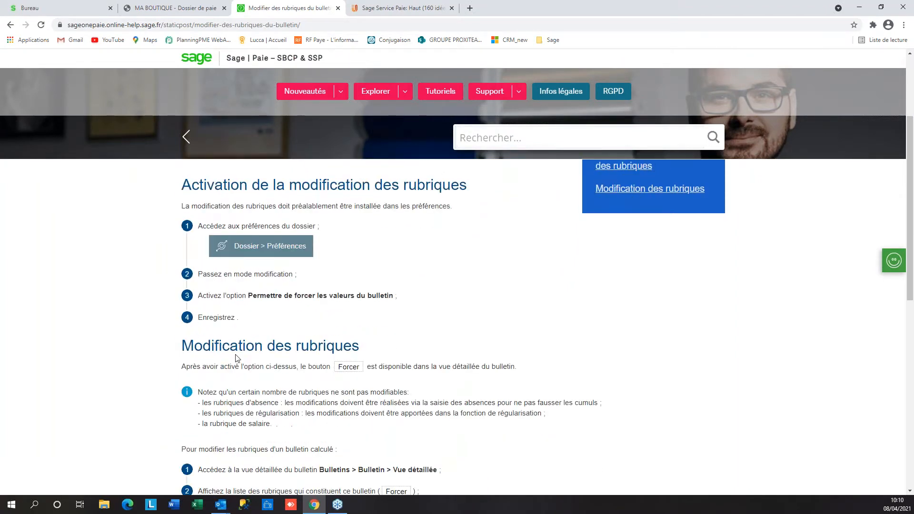
pyautogui.scroll(-4, 237, 360)
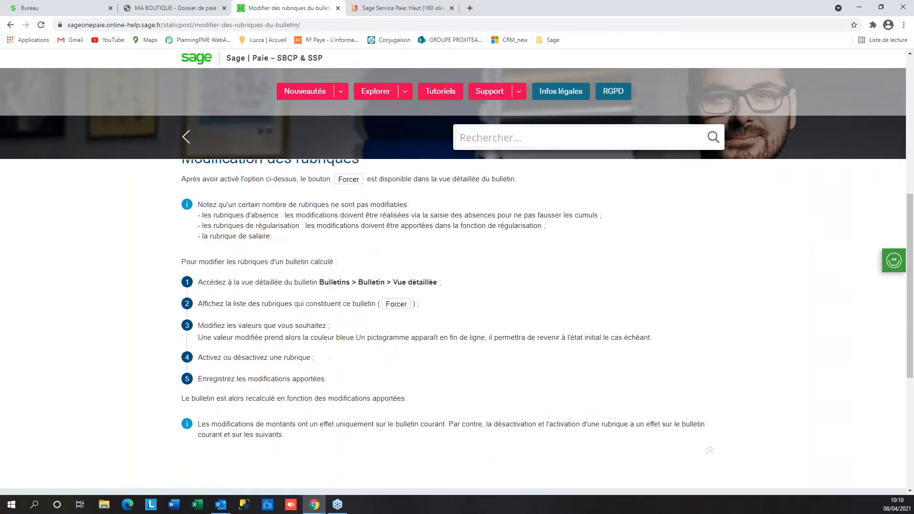
pyautogui.scroll(5, 243, 286)
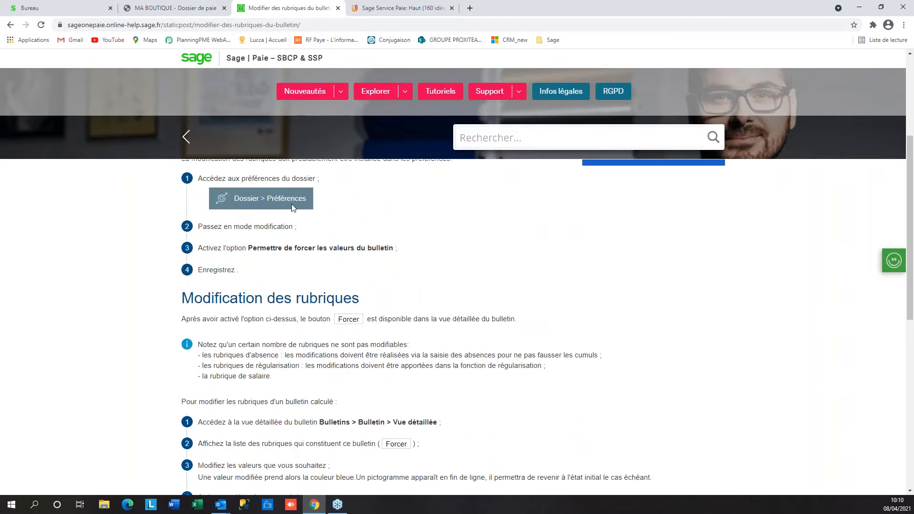
pyautogui.scroll(-3, 201, 271)
pyautogui.scroll(-1, 248, 291)
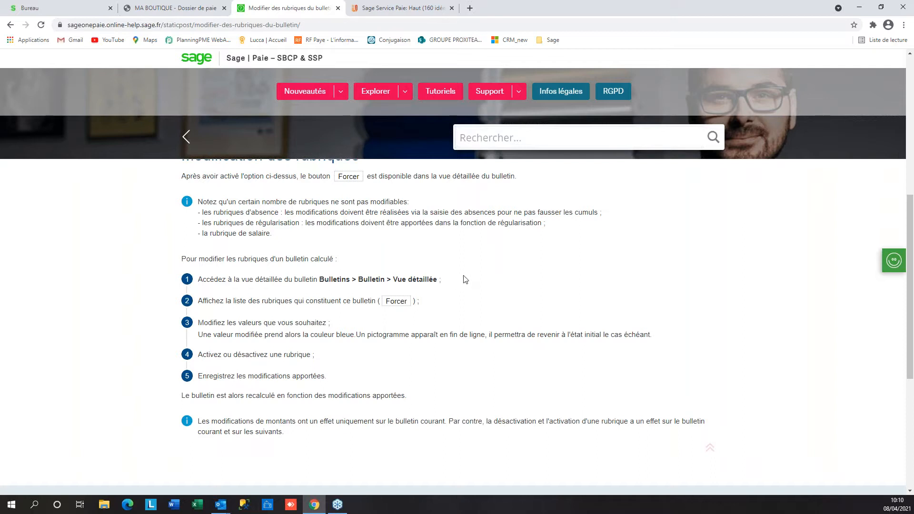
# Browse the help site's Tutoriels list down to the Modèles section, then close that tab
pyautogui.scroll(3, 462, 283)
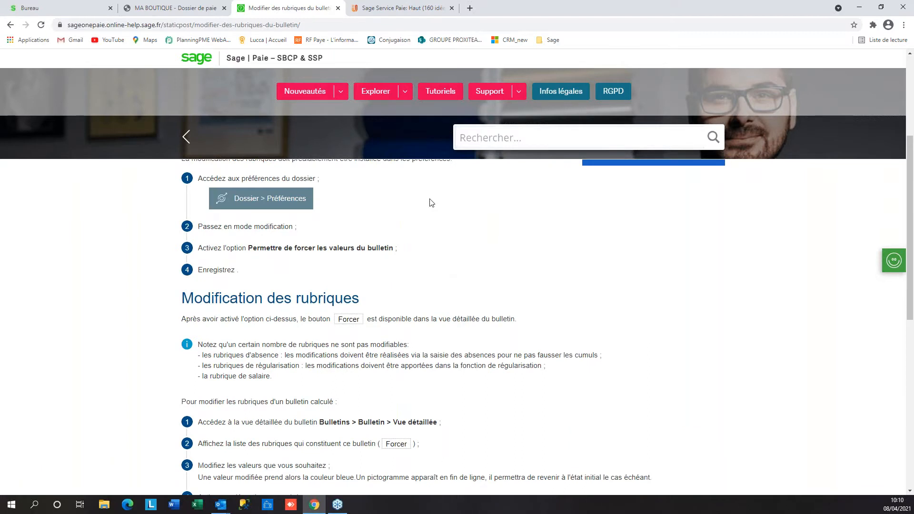
pyautogui.click(444, 98)
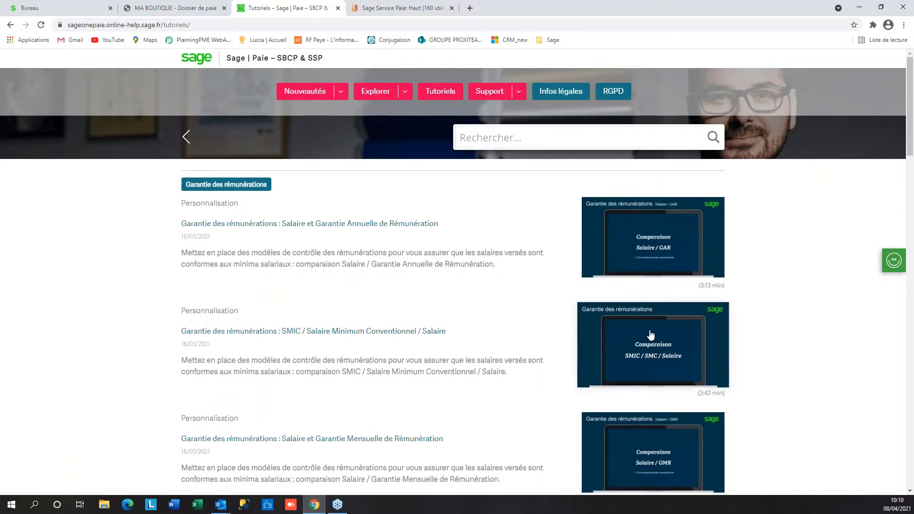
pyautogui.scroll(-2, 649, 282)
pyautogui.scroll(-3, 594, 368)
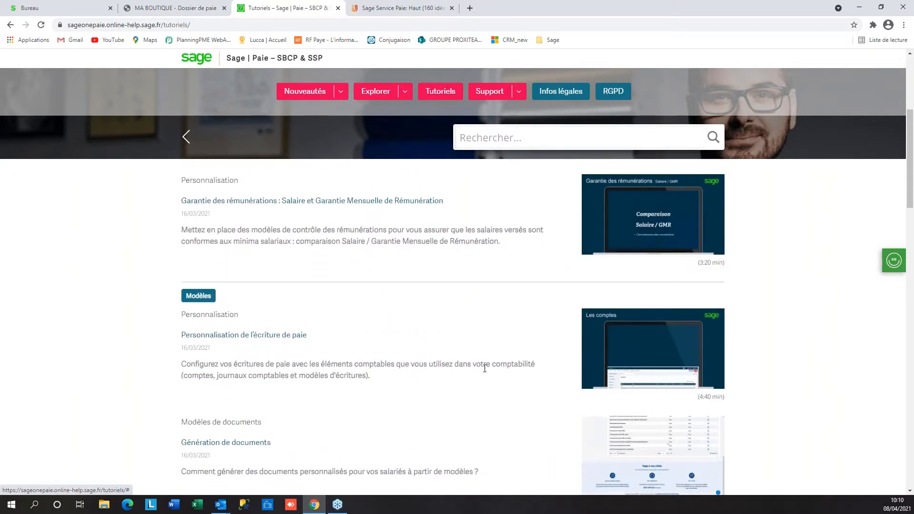
pyautogui.scroll(-1, 429, 342)
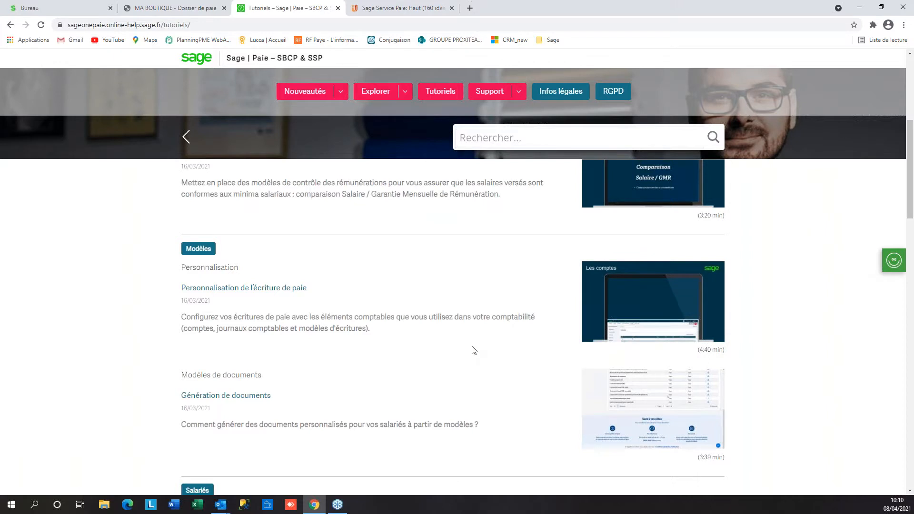
pyautogui.click(338, 8)
# Switch to the Sage Service Paie forum, click into 'Proposez une idée' and browse the popular ideas
pyautogui.click(298, 9)
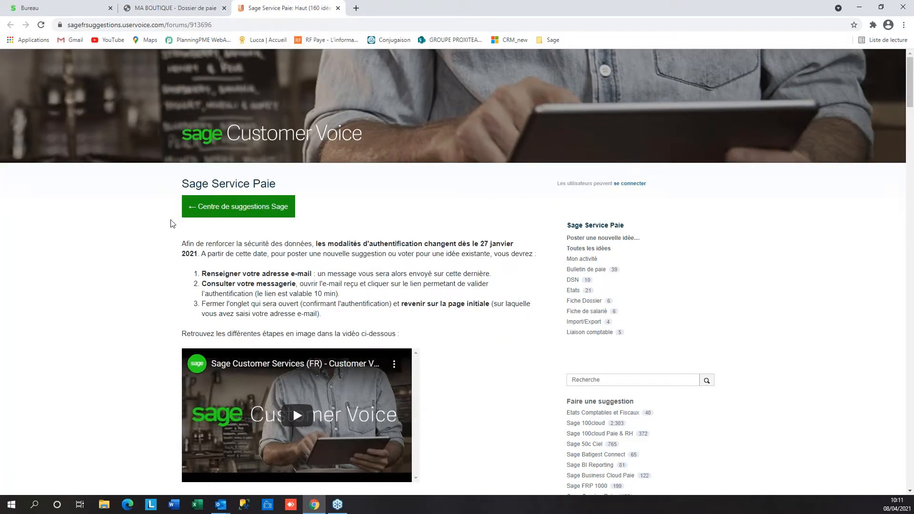
pyautogui.scroll(-7, 155, 309)
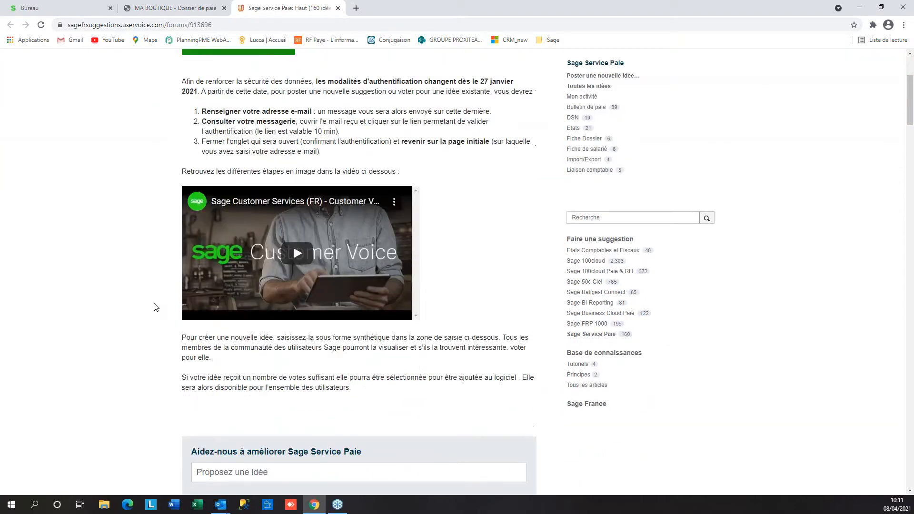
pyautogui.scroll(-3, 154, 308)
pyautogui.click(352, 158)
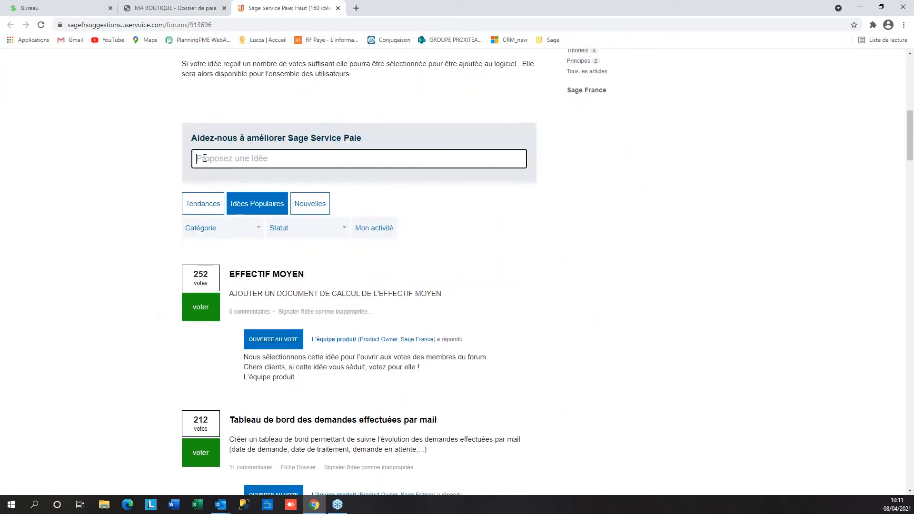
pyautogui.scroll(-1, 99, 266)
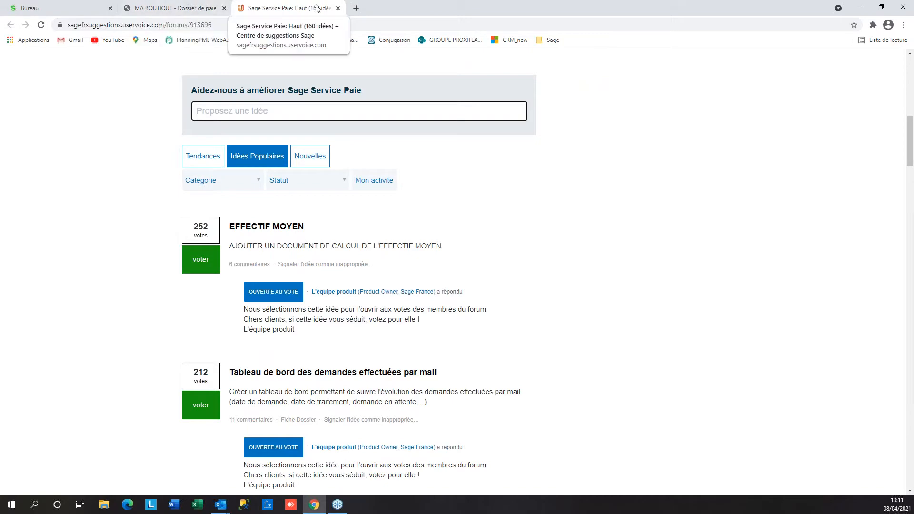
# Close the Sage Service Paie tab and scroll the MA BOUTIQUE dashboard back to the top
pyautogui.click(338, 8)
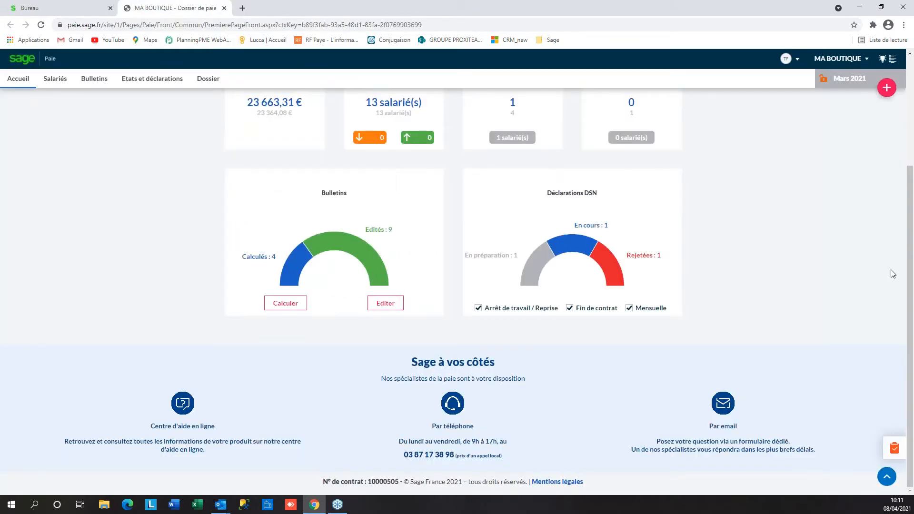
pyautogui.scroll(2, 857, 321)
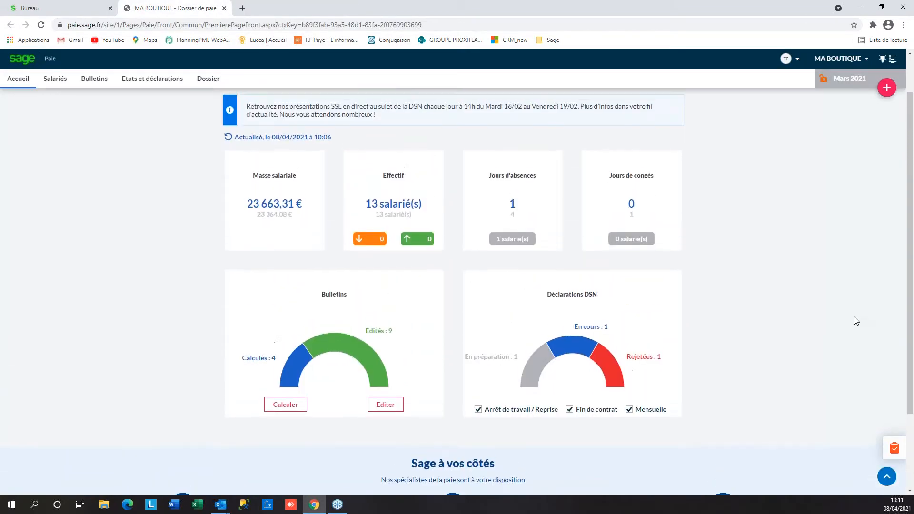
pyautogui.scroll(1, 857, 321)
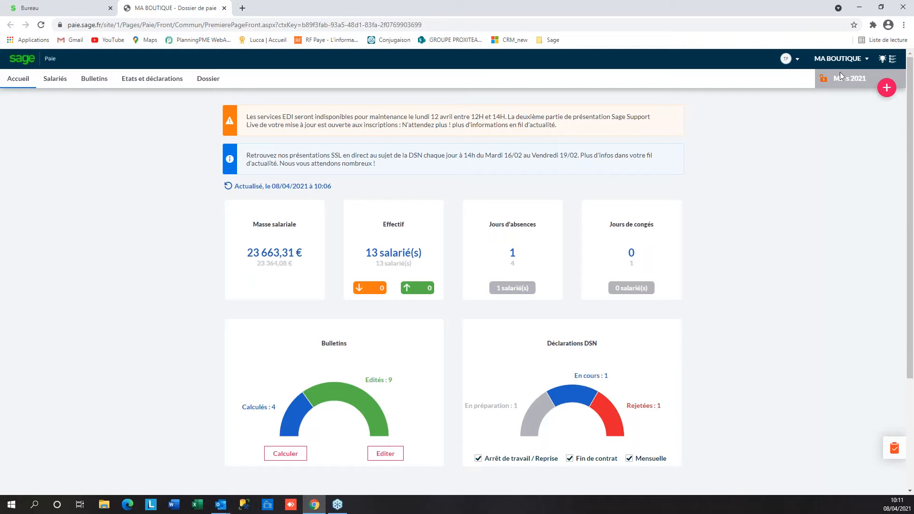
pyautogui.moveTo(824, 84)
pyautogui.click(887, 88)
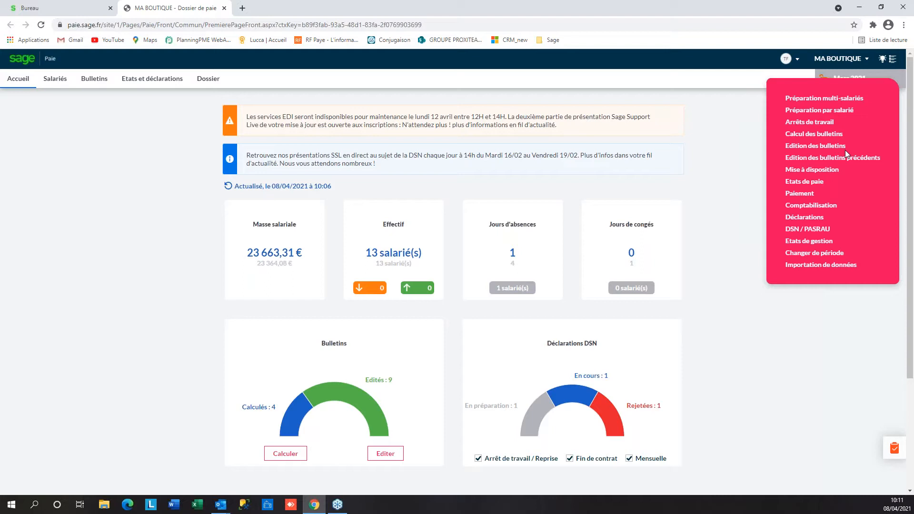
pyautogui.scroll(-2, 779, 393)
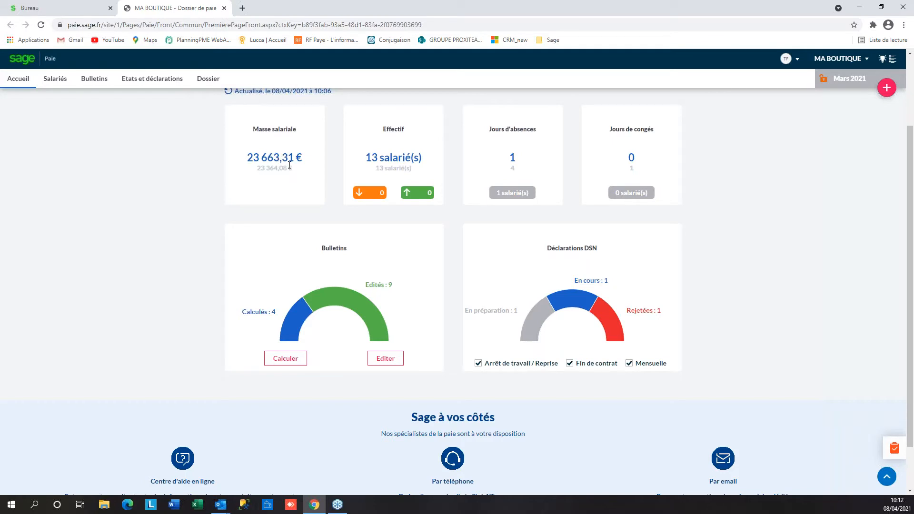
pyautogui.scroll(-1, 290, 165)
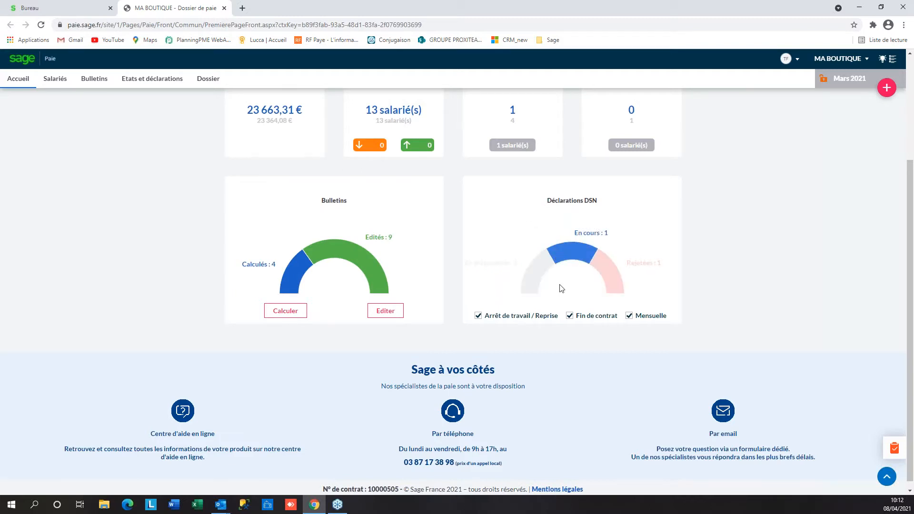
pyautogui.click(479, 316)
pyautogui.click(570, 317)
pyautogui.click(629, 317)
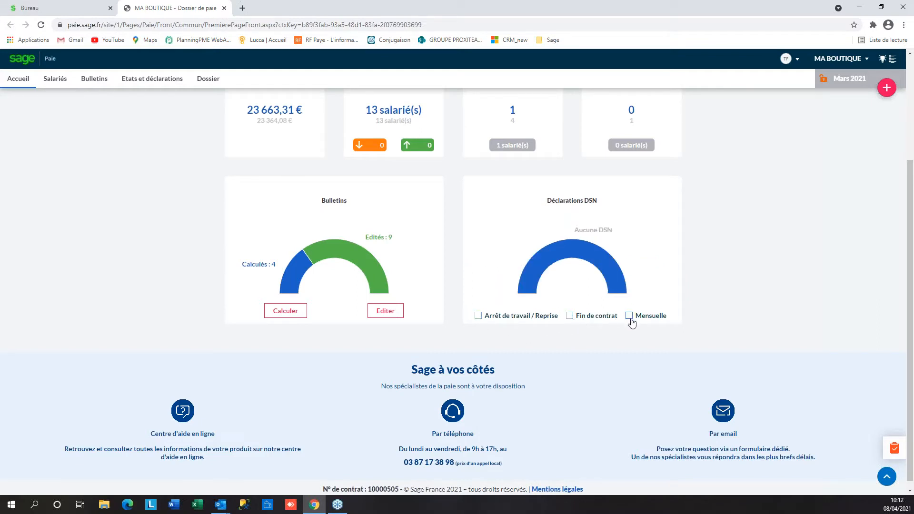
pyautogui.click(478, 316)
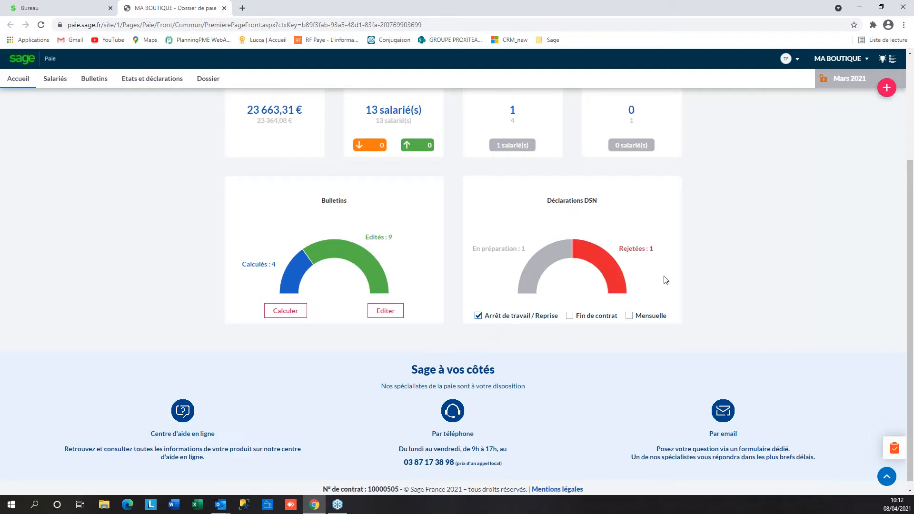
pyautogui.click(480, 318)
pyautogui.click(570, 317)
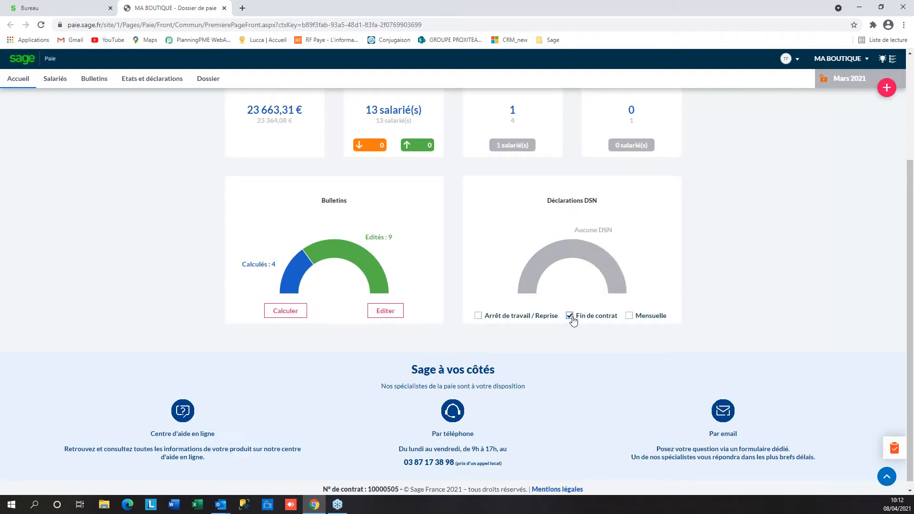
pyautogui.click(629, 316)
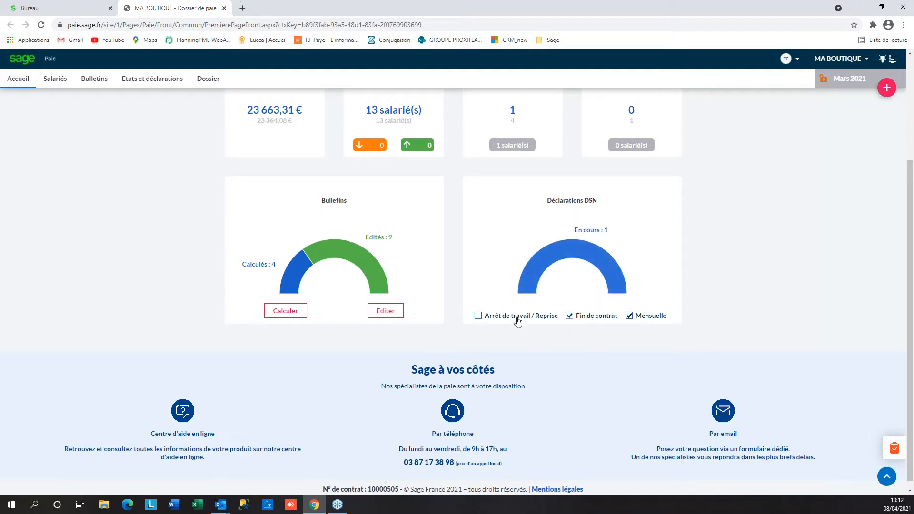
pyautogui.click(479, 319)
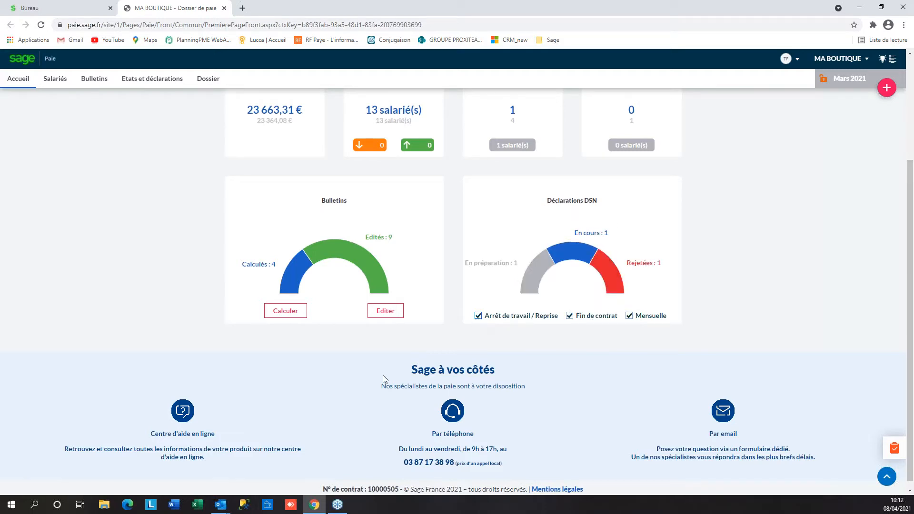
pyautogui.scroll(3, 379, 379)
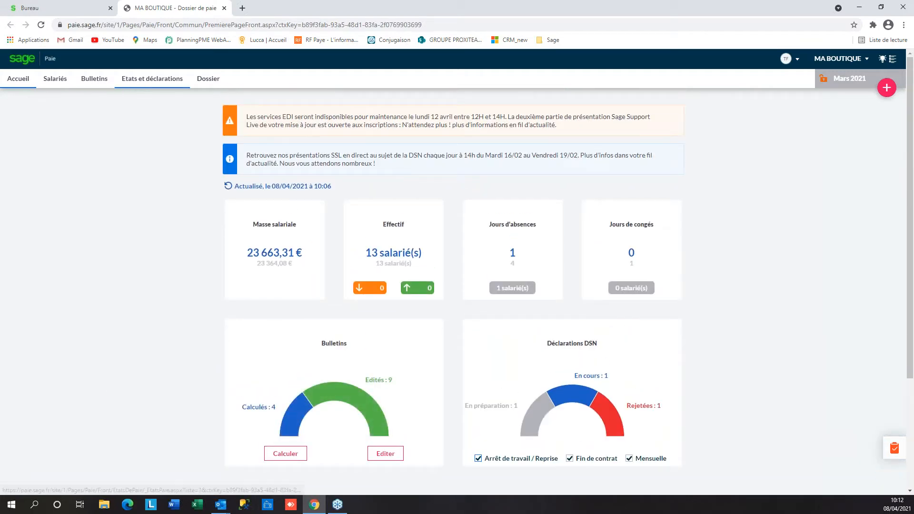
# Open the MA BOUTIQUE establishment file under Dossier and scroll through its Identification form
pyautogui.click(212, 82)
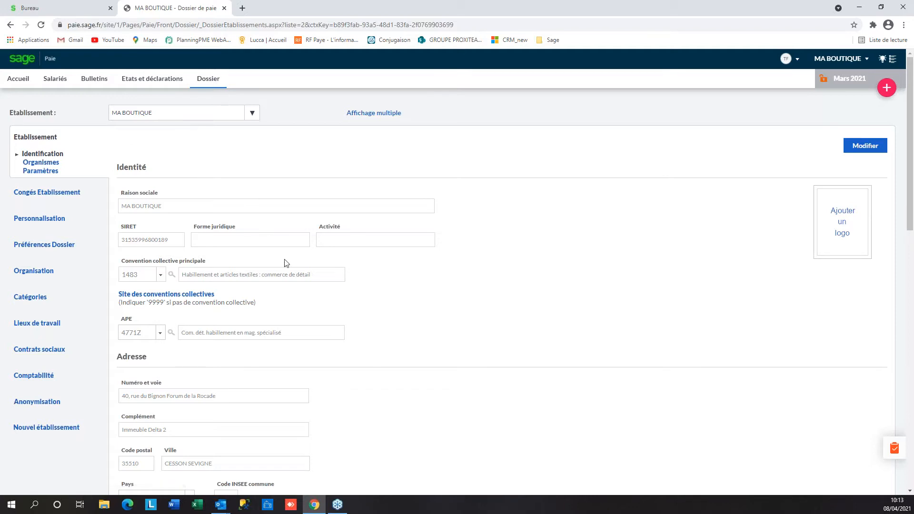
pyautogui.scroll(-5, 286, 263)
pyautogui.scroll(2, 308, 315)
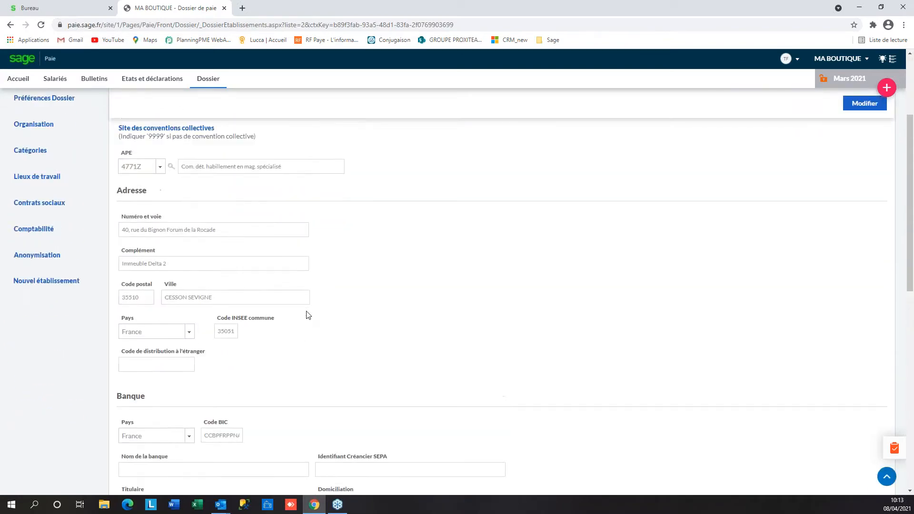
pyautogui.scroll(4, 308, 314)
pyautogui.scroll(-2, 347, 329)
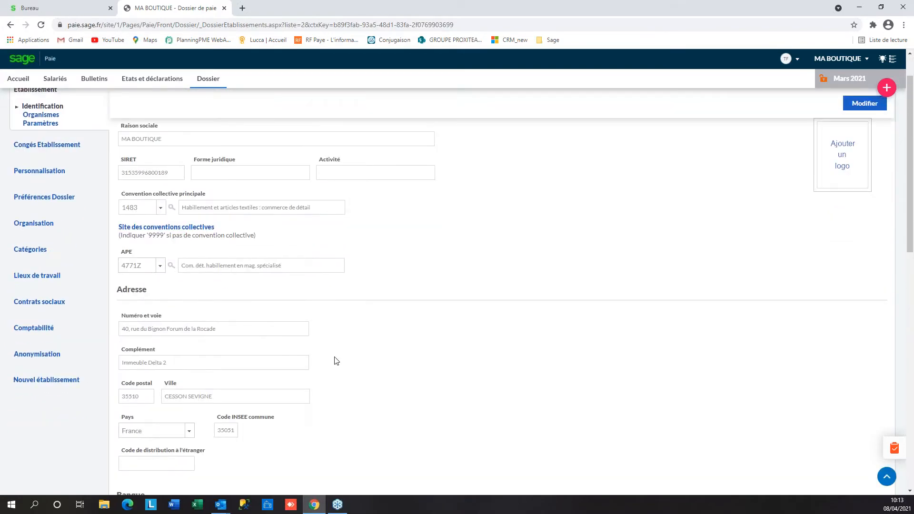
pyautogui.scroll(2, 320, 364)
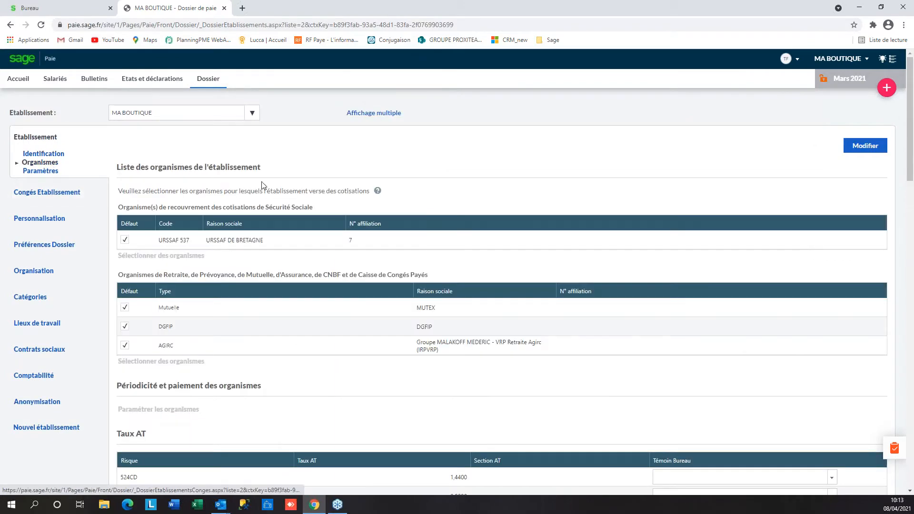
# View the establishment's identification details, then open its Organismes page
pyautogui.scroll(-7, 233, 272)
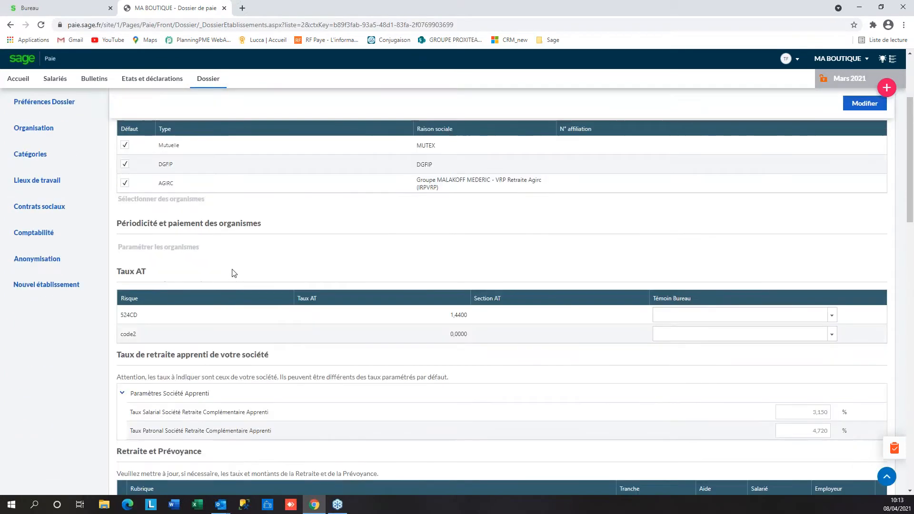
pyautogui.scroll(7, 233, 273)
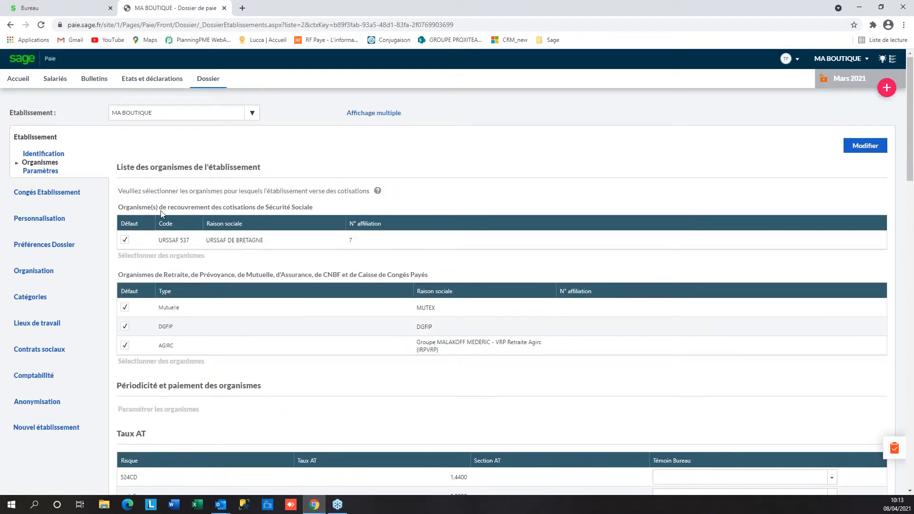
pyautogui.click(59, 156)
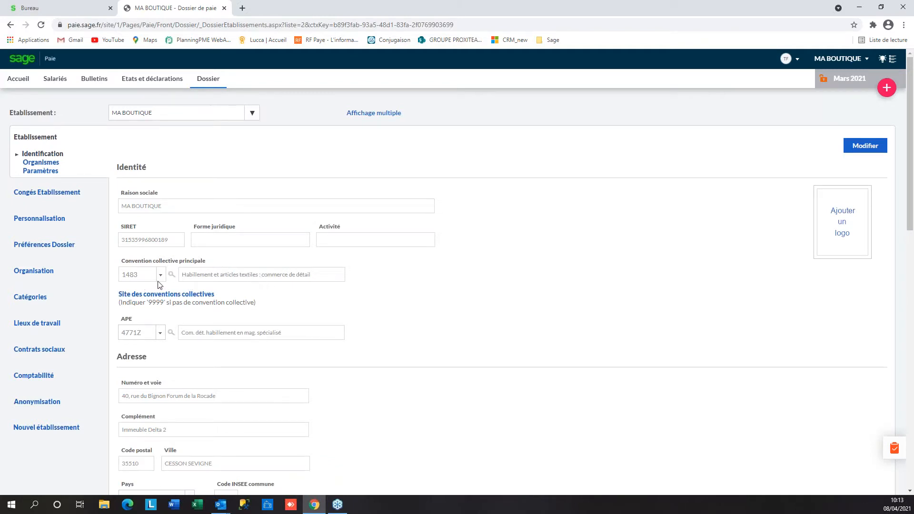
pyautogui.click(48, 166)
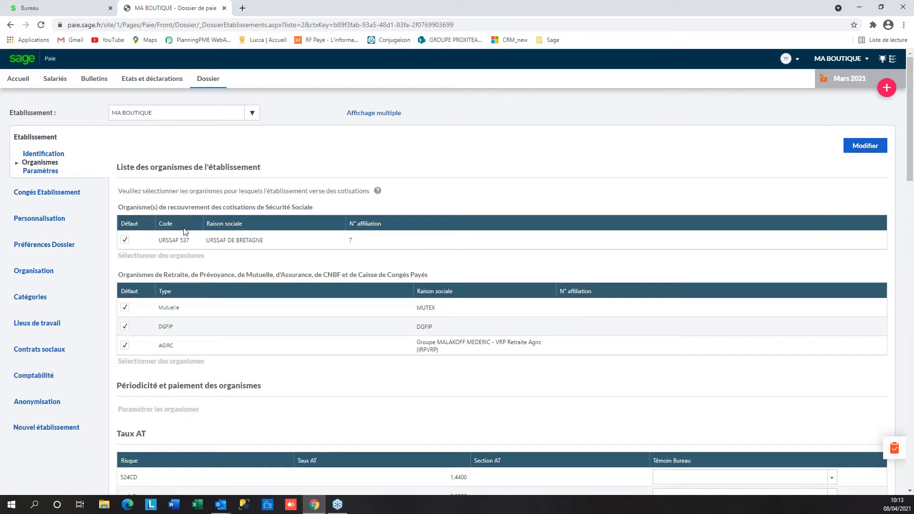
# Collapse the four 1483 groups: Apprentis, Agents de maîtrise, Cadres and Non cadres
pyautogui.scroll(-2, 189, 253)
pyautogui.scroll(-5, 189, 253)
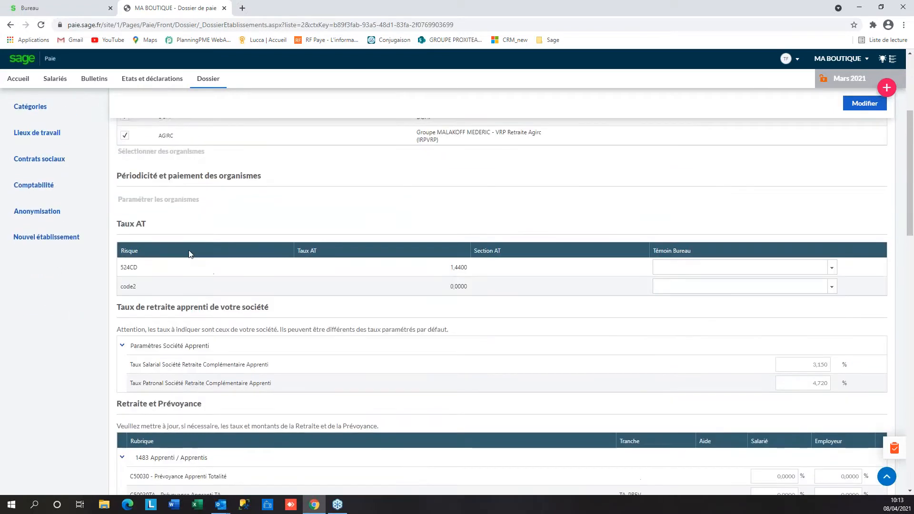
pyautogui.scroll(-2, 189, 252)
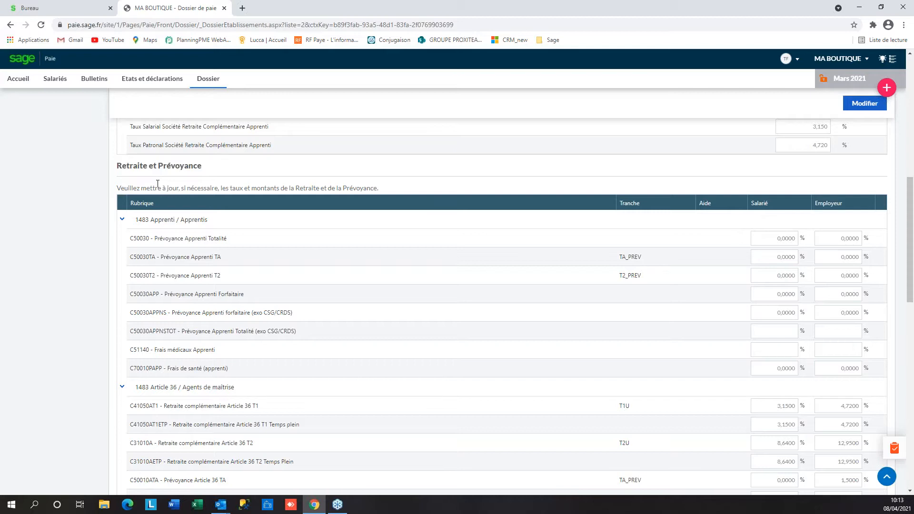
pyautogui.click(122, 220)
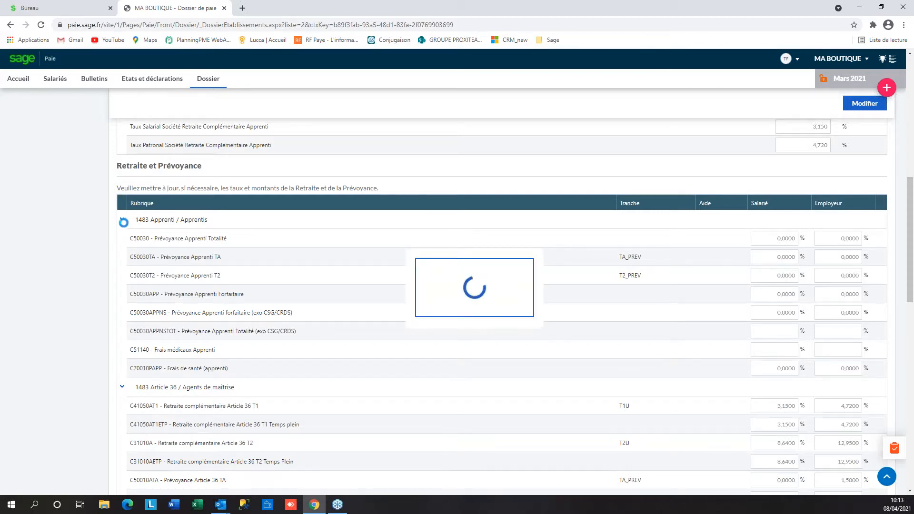
pyautogui.click(122, 239)
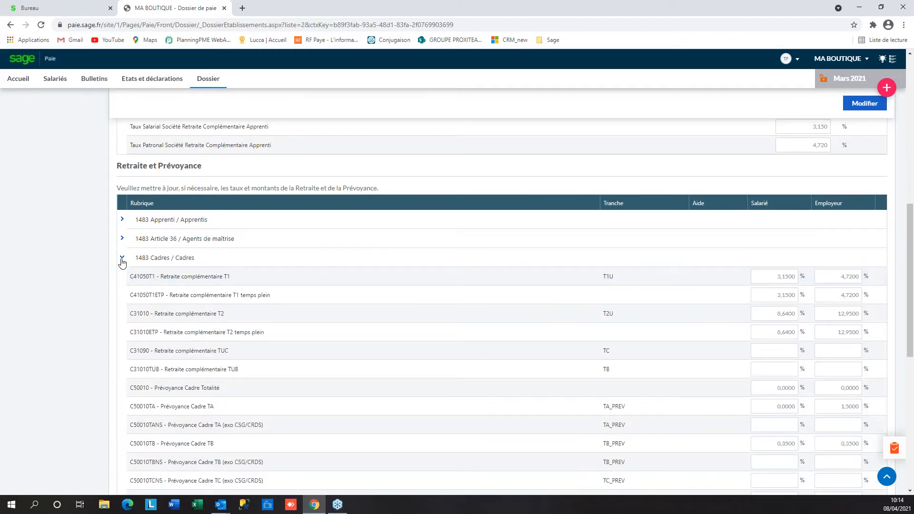
pyautogui.click(122, 259)
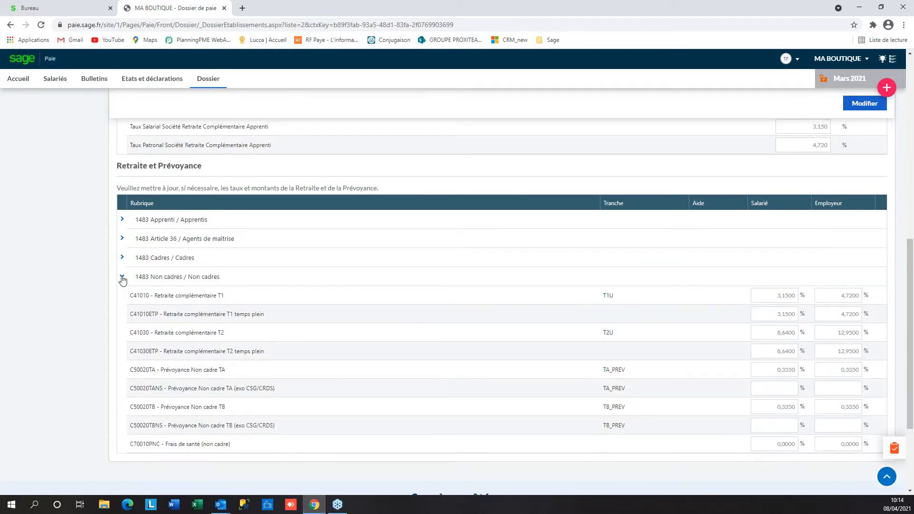
pyautogui.click(122, 278)
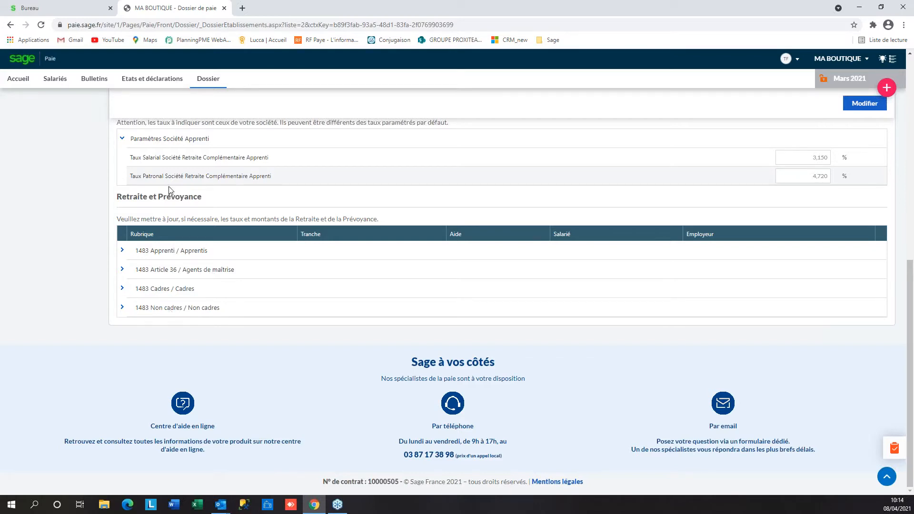
pyautogui.scroll(10, 167, 190)
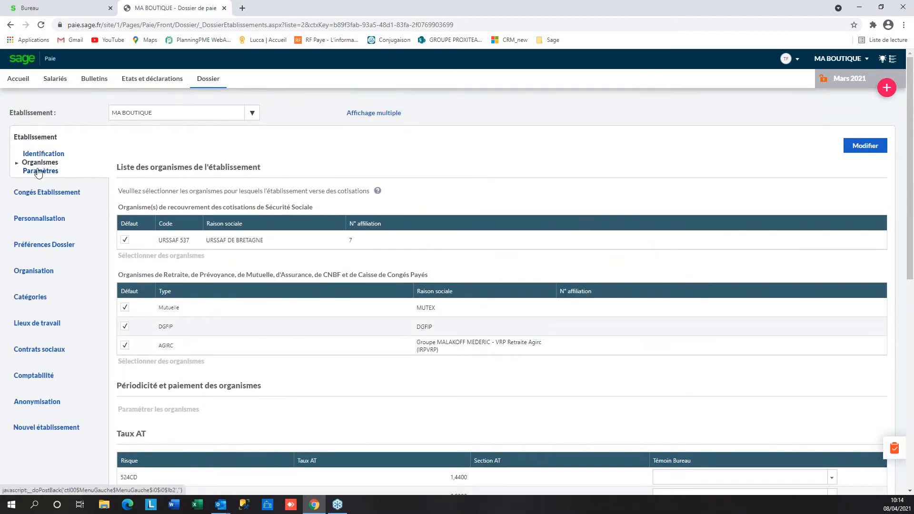
# Open the establishment Paramètres and review Spécificités: headcount 12, mobility rate 2,000%
pyautogui.click(40, 173)
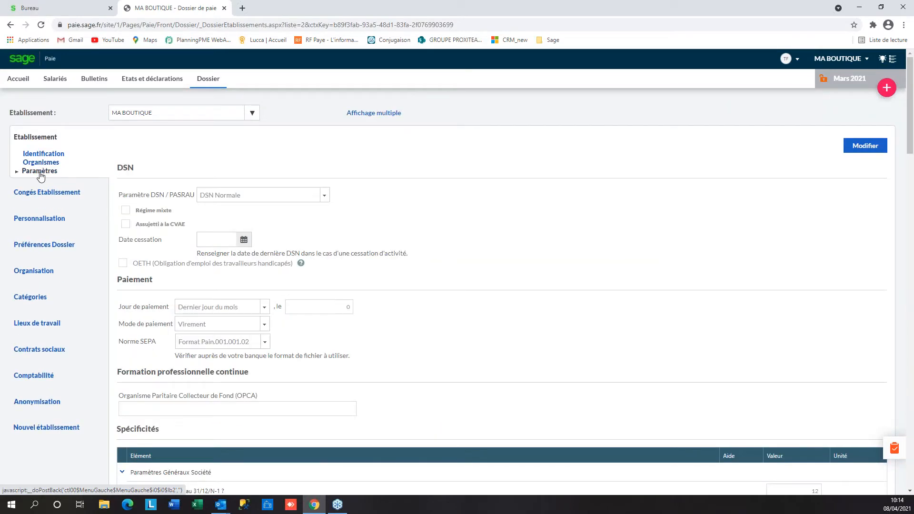
pyautogui.scroll(-2, 162, 257)
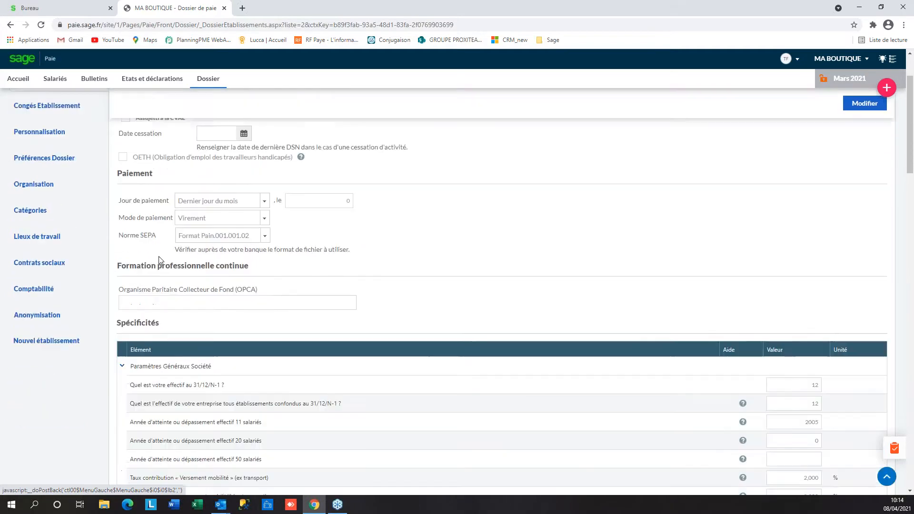
pyautogui.scroll(-1, 147, 270)
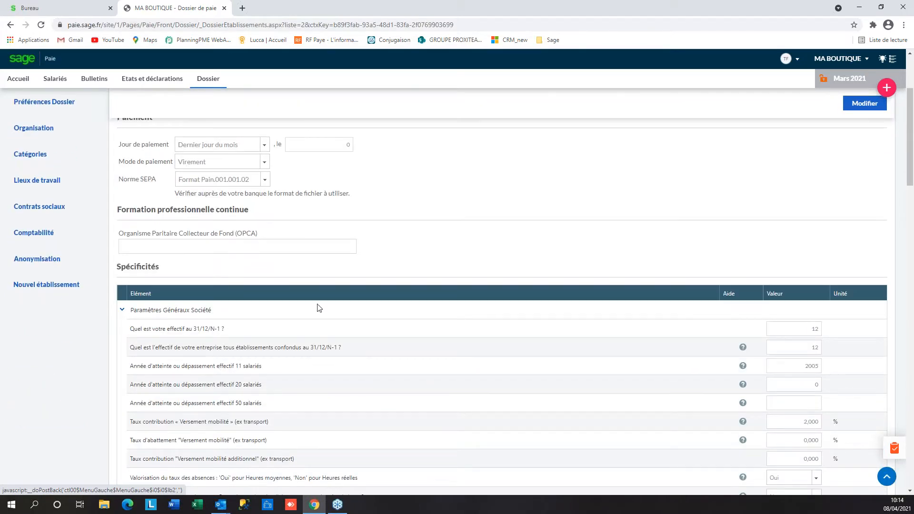
pyautogui.scroll(-4, 319, 308)
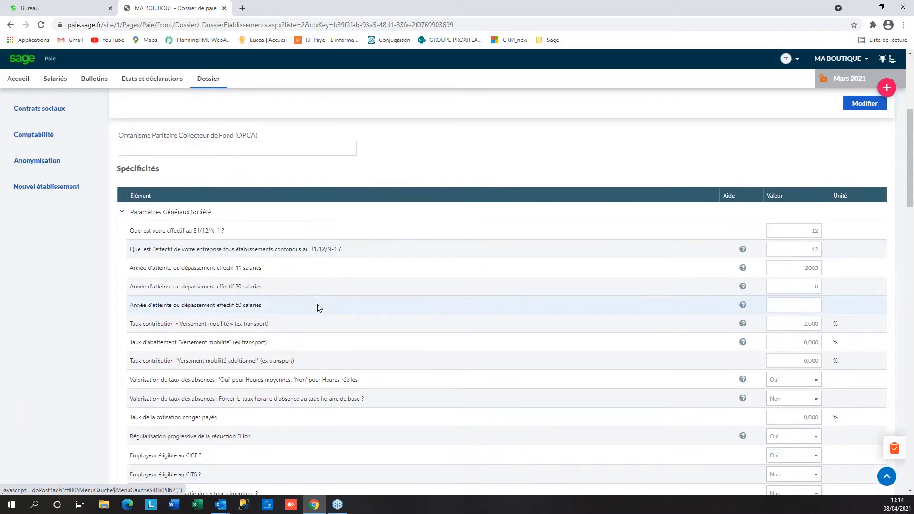
pyautogui.scroll(1, 318, 307)
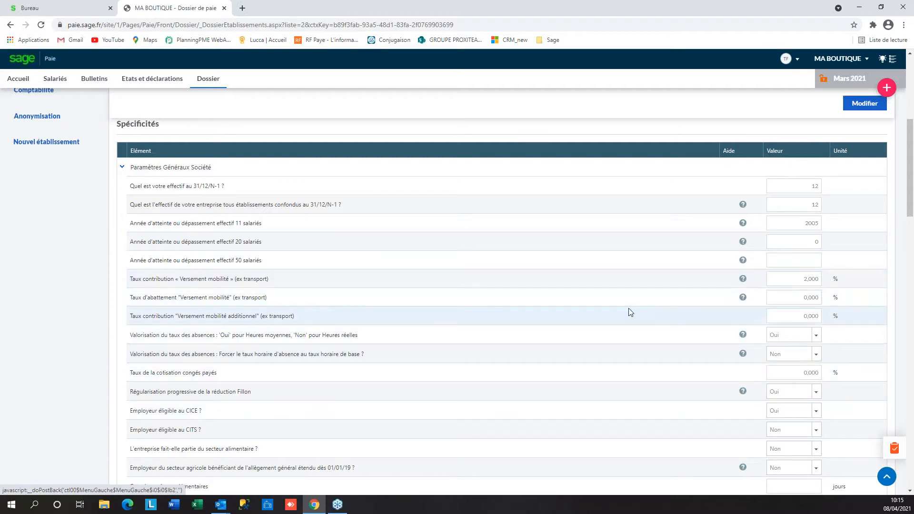
# Edit the establishment settings, keep CICE eligibility at Oui, and save
pyautogui.click(865, 103)
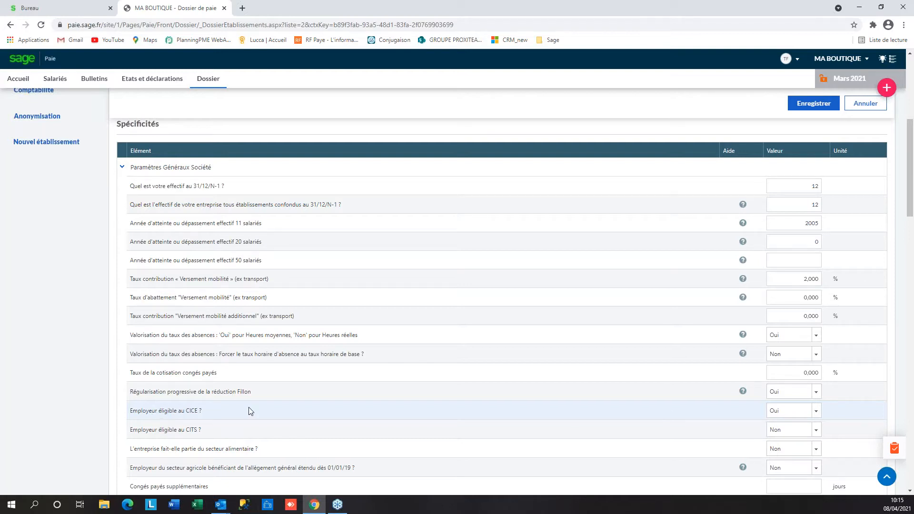
pyautogui.click(818, 412)
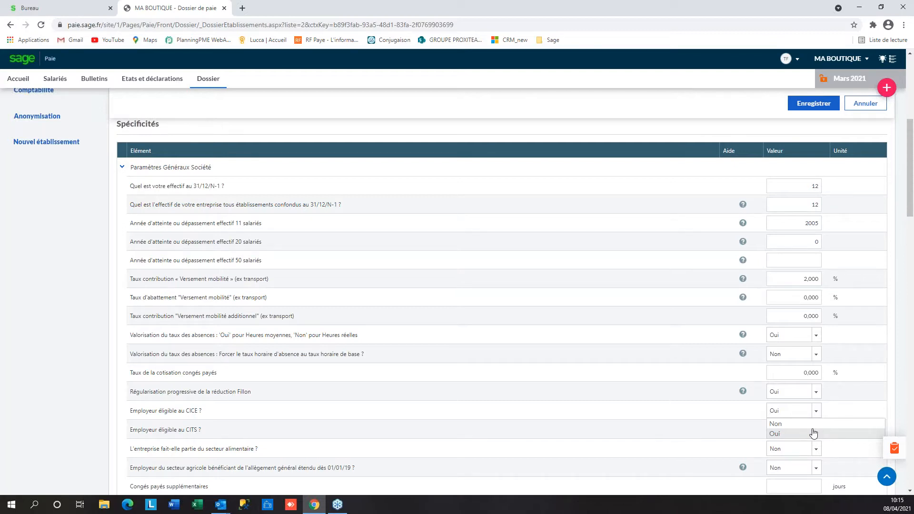
pyautogui.click(831, 110)
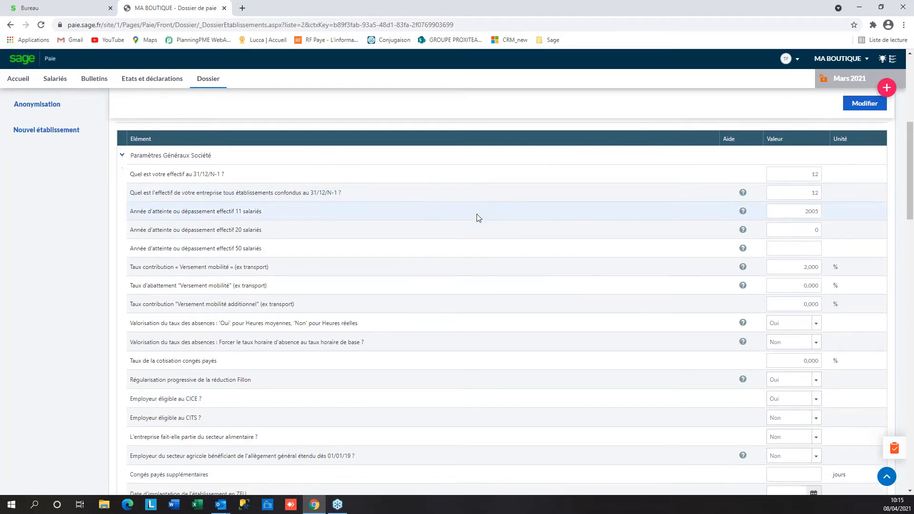
# Scroll through the saved settings and go to the Congés Etablissement page
pyautogui.scroll(-7, 479, 218)
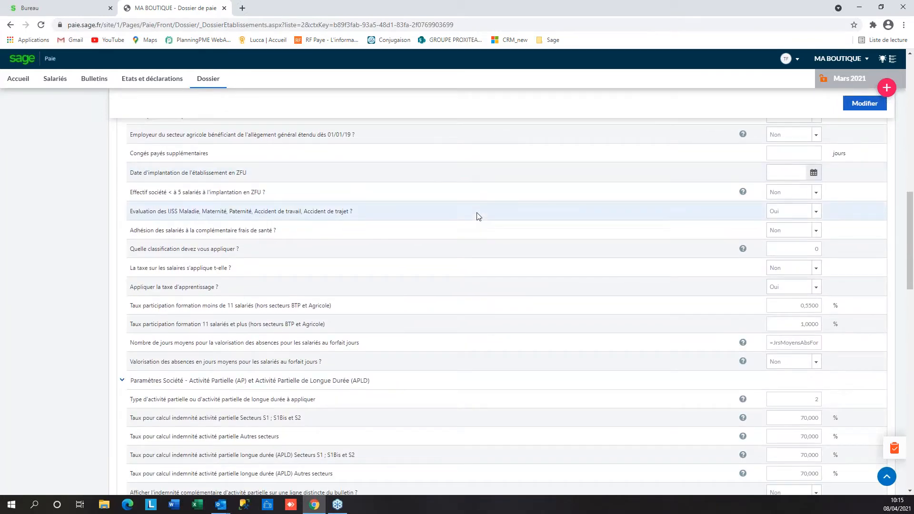
pyautogui.scroll(-2, 335, 221)
pyautogui.scroll(1, 343, 290)
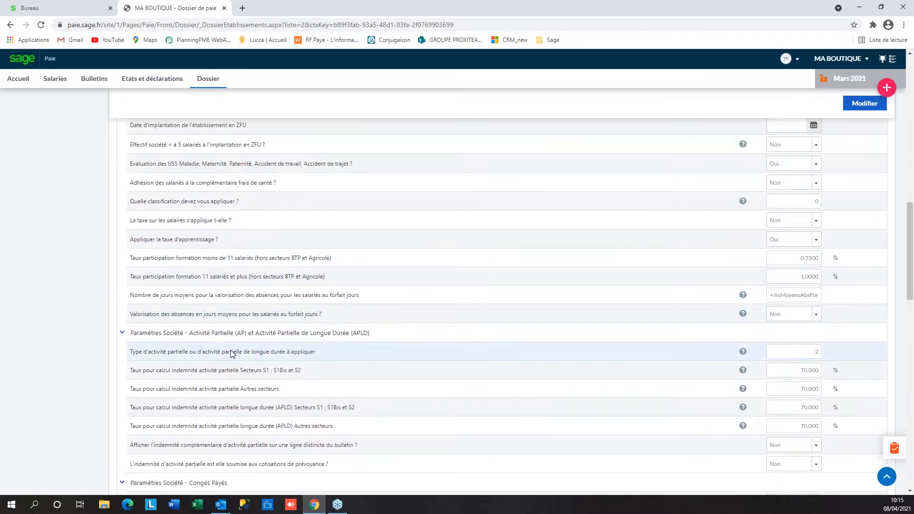
pyautogui.scroll(-2, 231, 353)
pyautogui.scroll(-2, 225, 341)
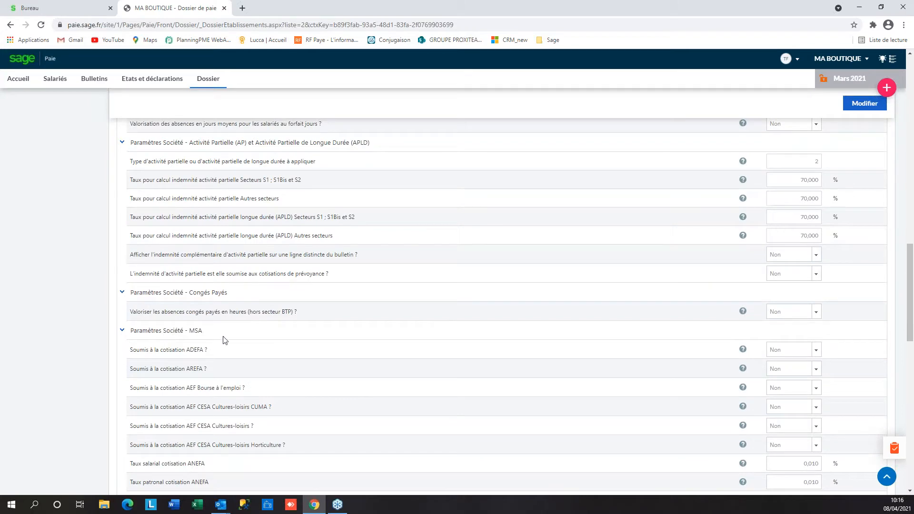
pyautogui.scroll(-2, 231, 341)
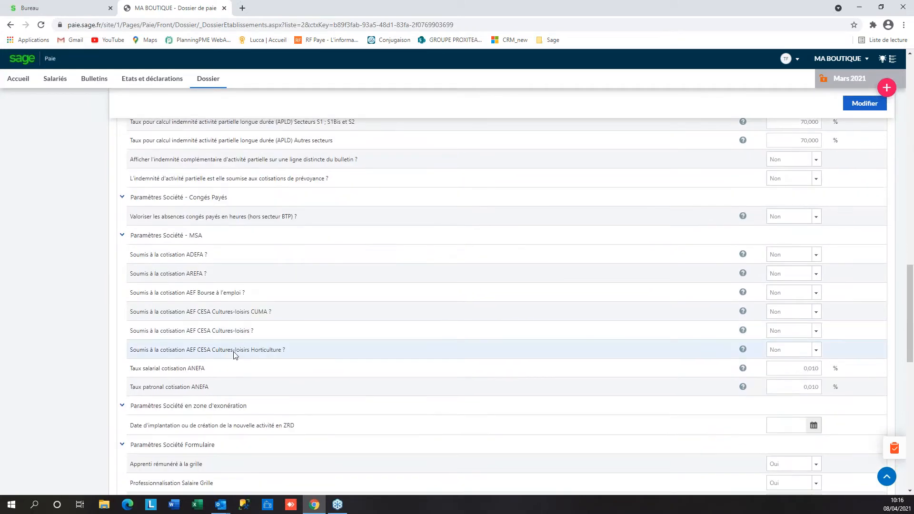
pyautogui.scroll(-2, 259, 366)
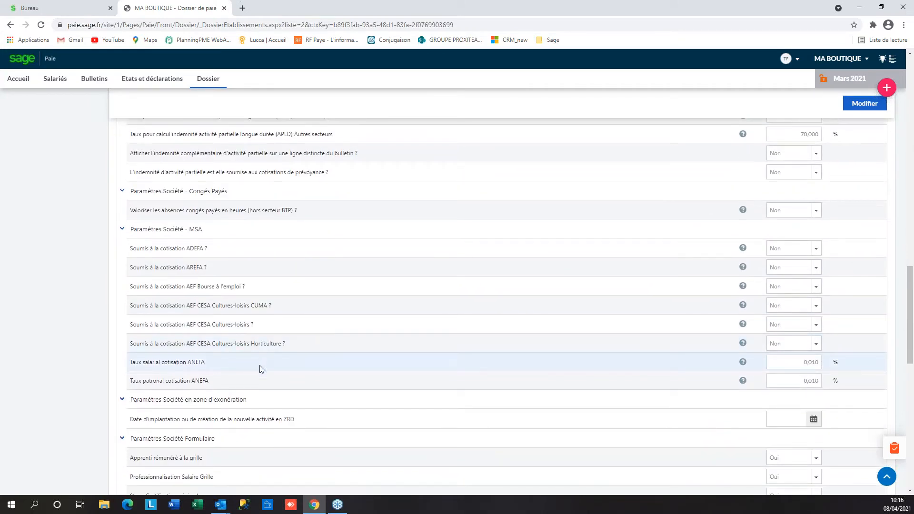
pyautogui.scroll(-4, 256, 374)
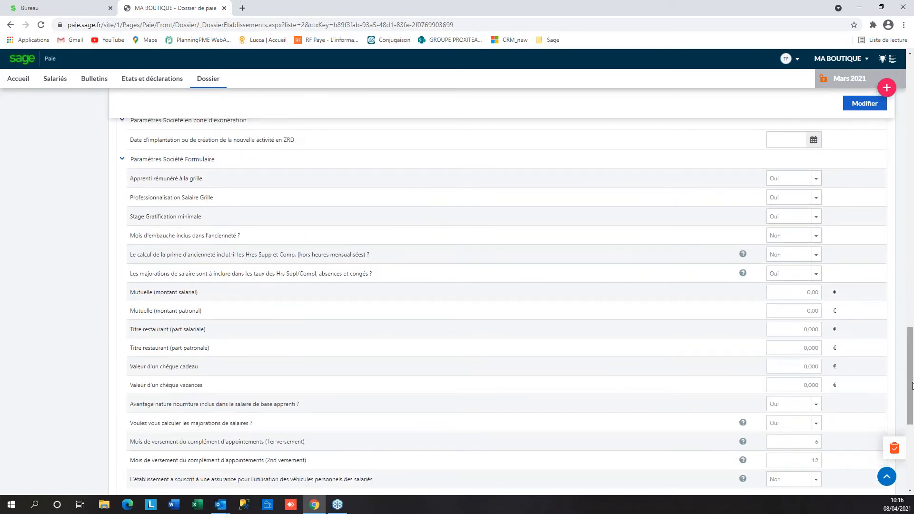
pyautogui.moveTo(912, 386); pyautogui.dragTo(887, 110)
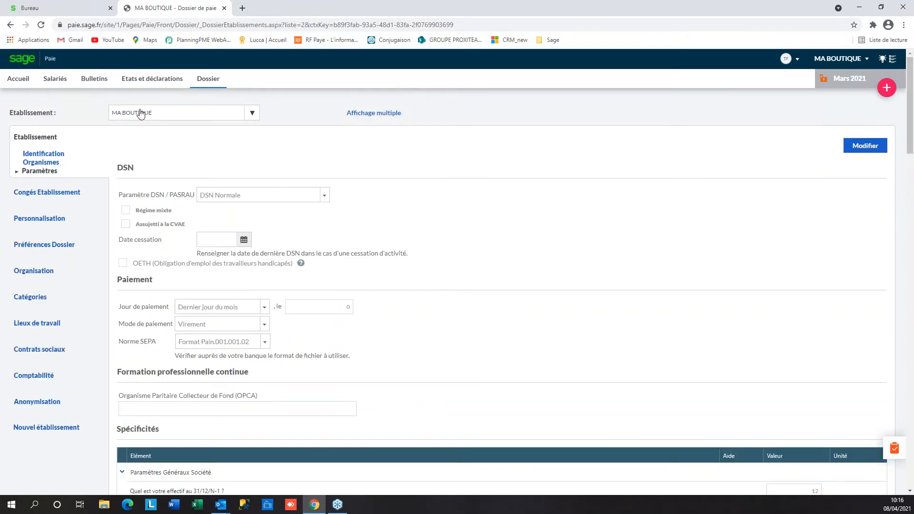
pyautogui.click(58, 198)
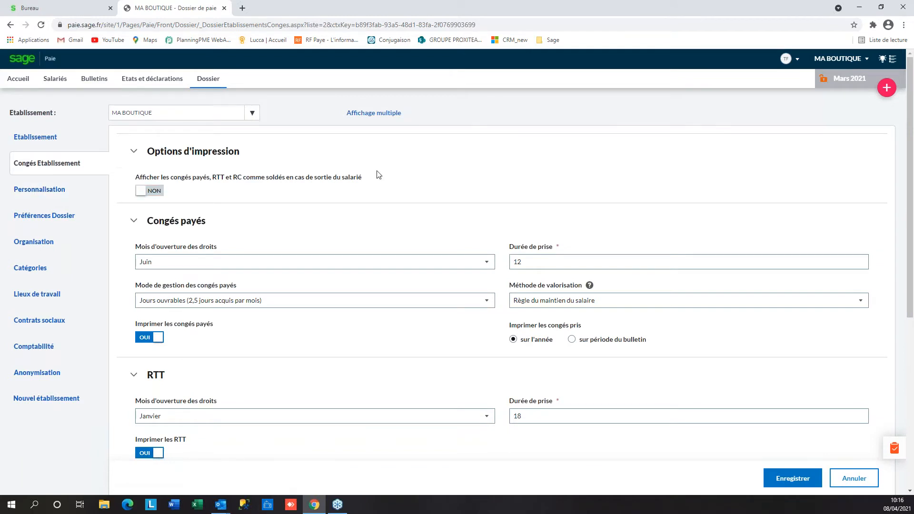
# Check the leave-rights opening month stays Juin, then go to Rubriques personnalisées
pyautogui.scroll(-2, 378, 177)
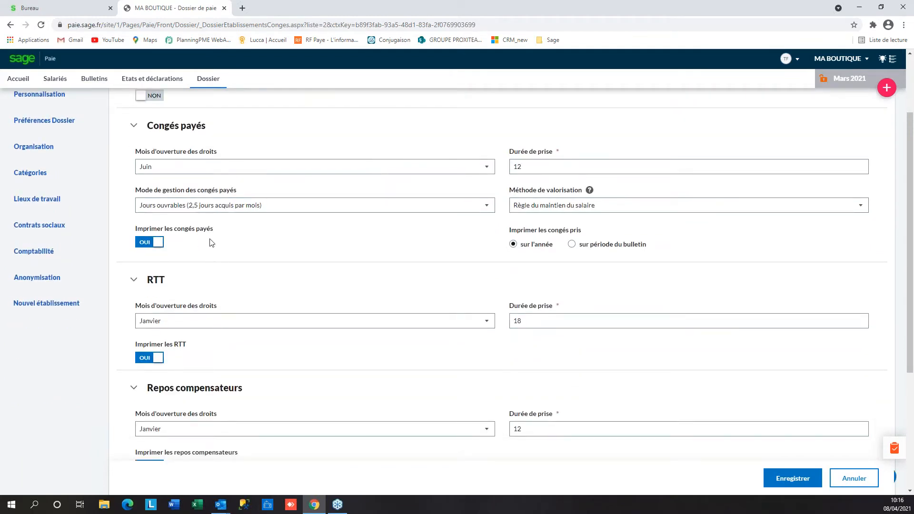
pyautogui.click(489, 167)
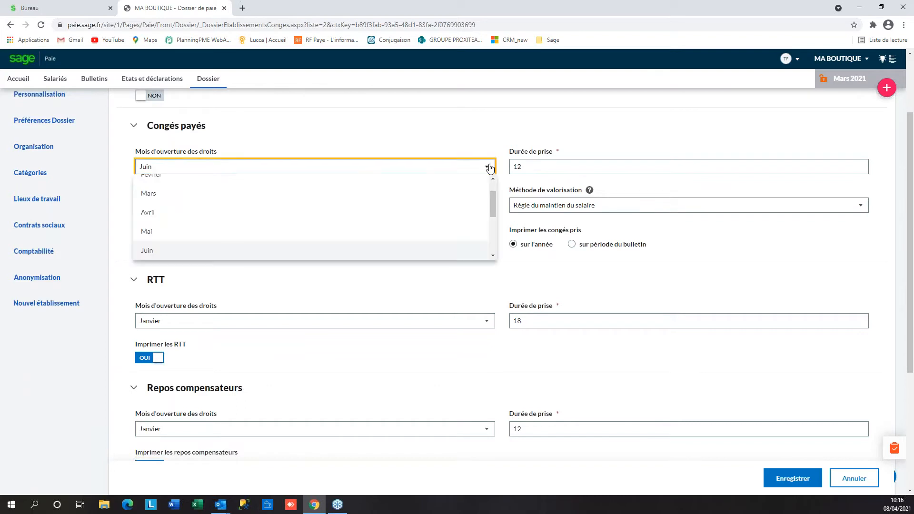
pyautogui.click(489, 167)
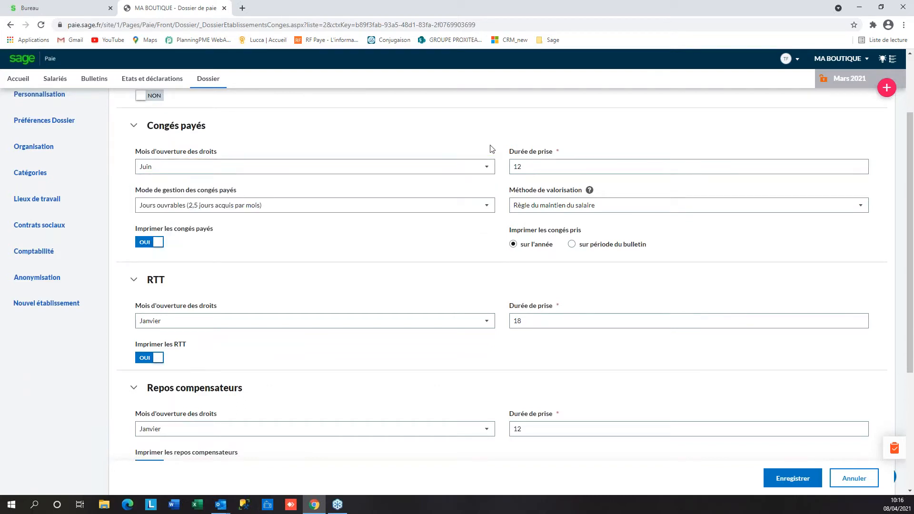
pyautogui.scroll(1, 492, 149)
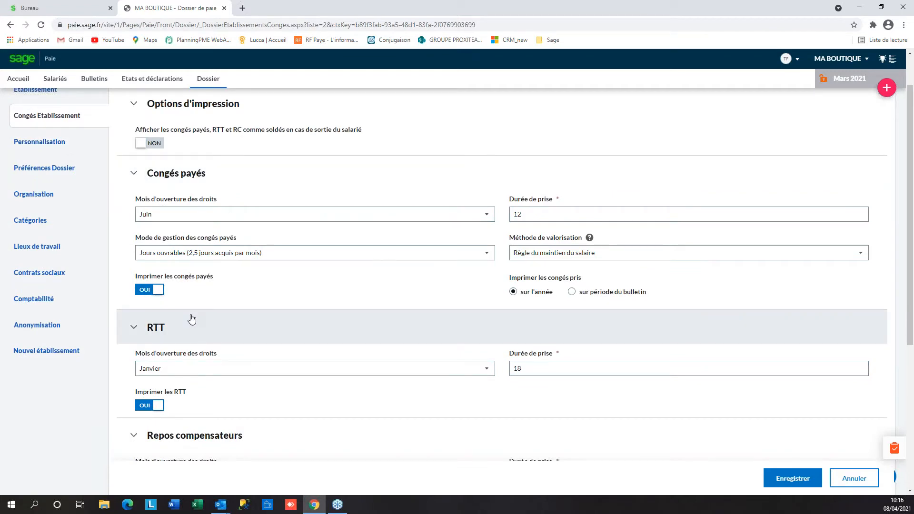
pyautogui.scroll(-1, 190, 316)
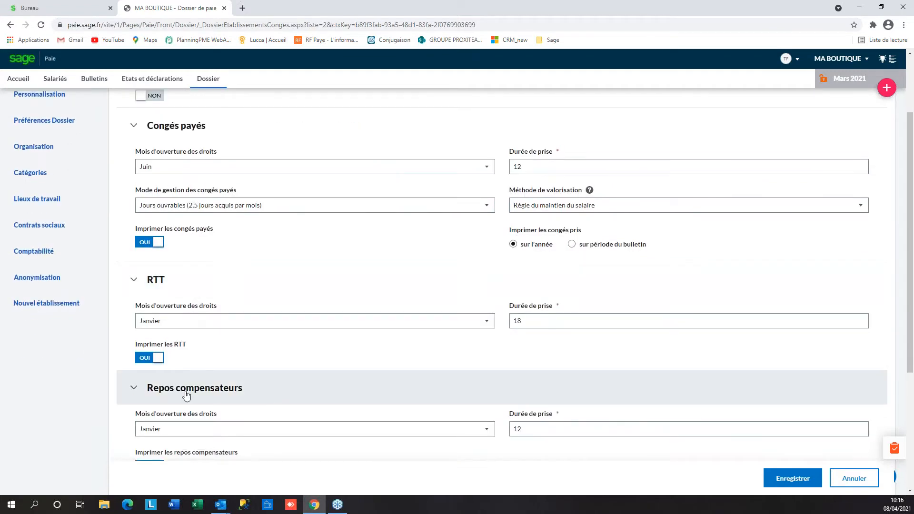
pyautogui.scroll(2, 343, 214)
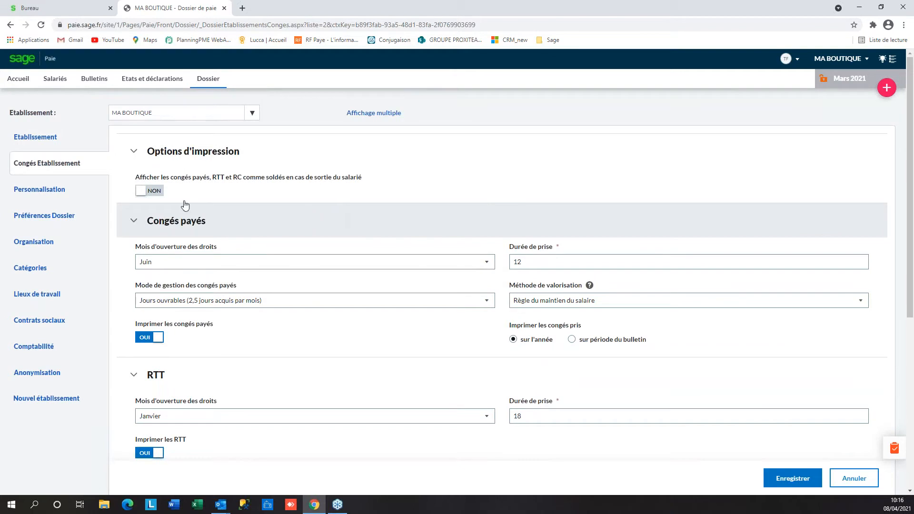
pyautogui.click(50, 190)
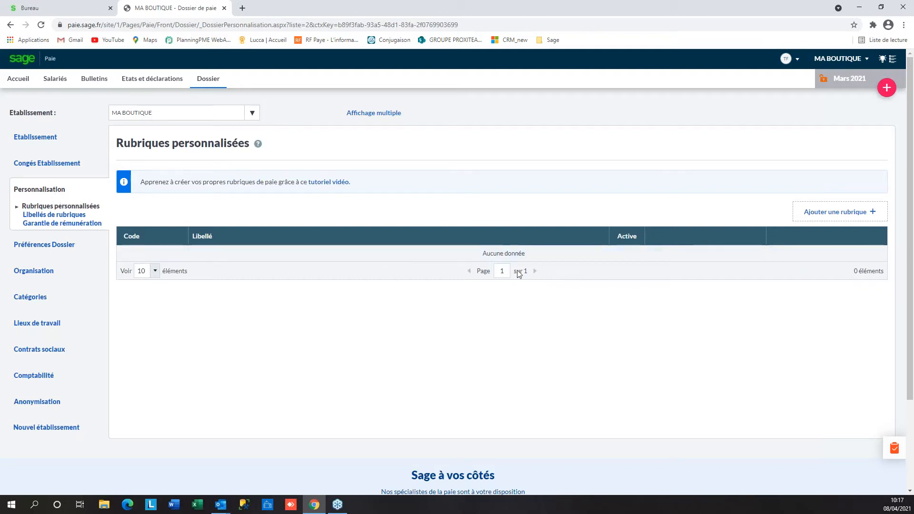
# Launch the Création d'une rubrique wizard via Ajouter une rubrique
pyautogui.click(828, 214)
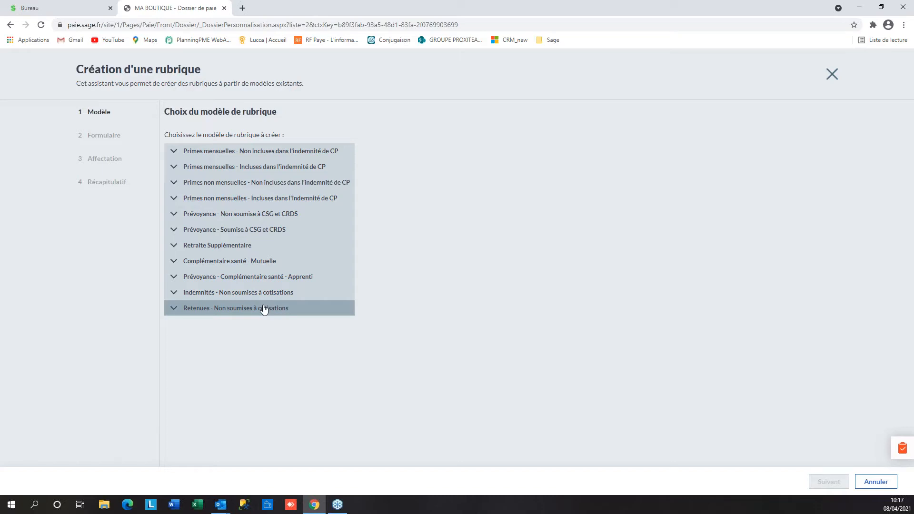
# Pick the 'Primes versées mensuellement (Montant)' model under monthly bonuses and advance to Formulaire
pyautogui.click(246, 153)
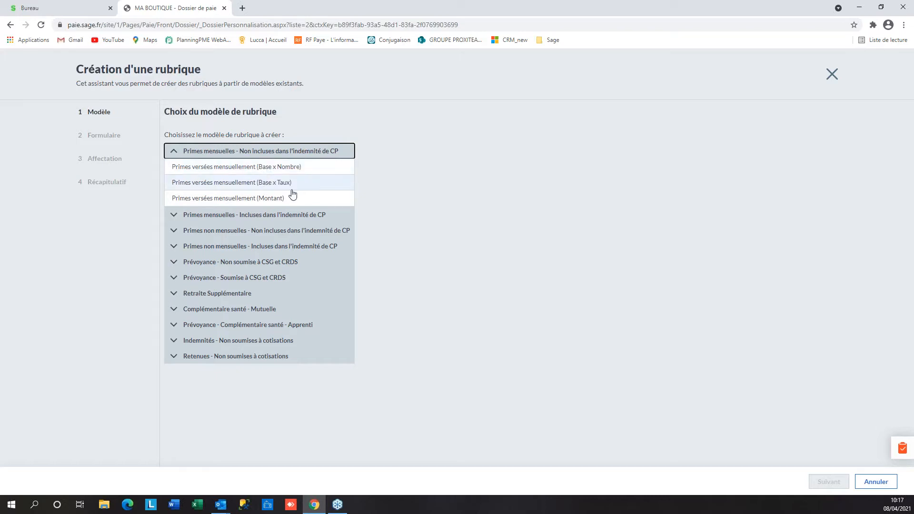
pyautogui.click(264, 199)
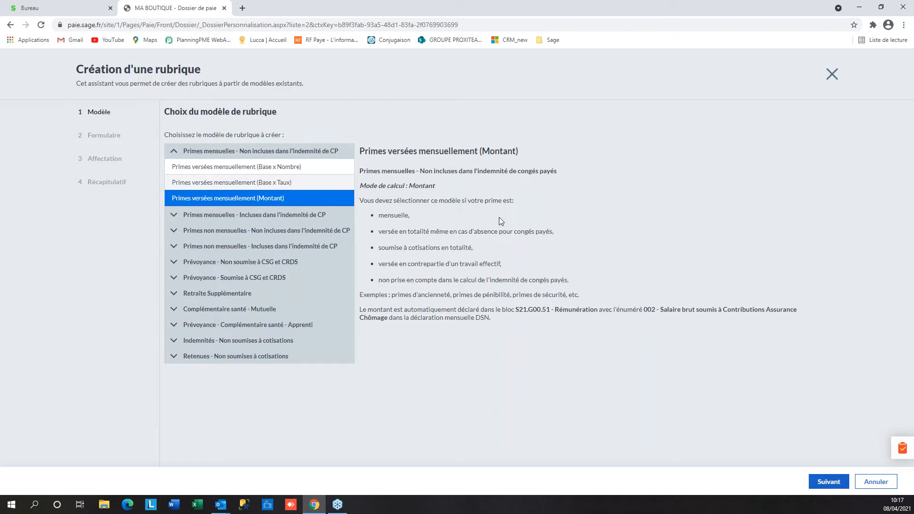
pyautogui.moveTo(362, 310); pyautogui.dragTo(531, 323)
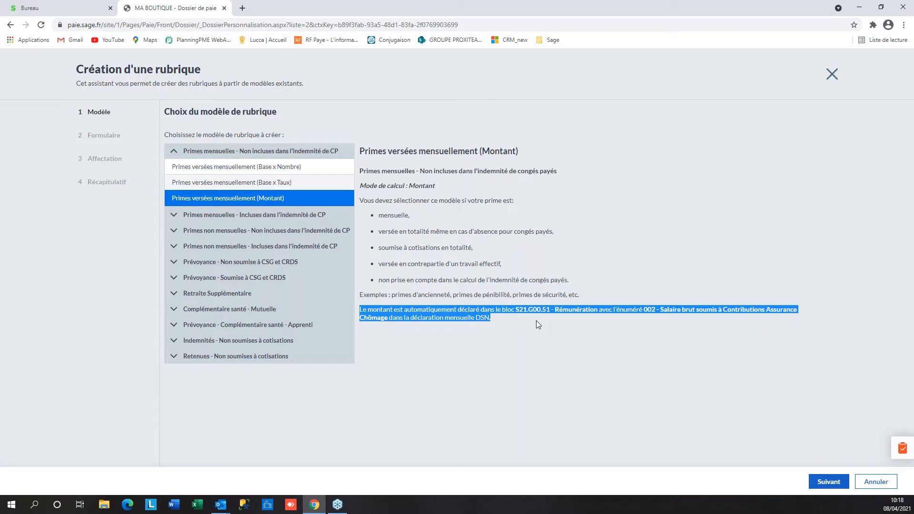
pyautogui.click(538, 324)
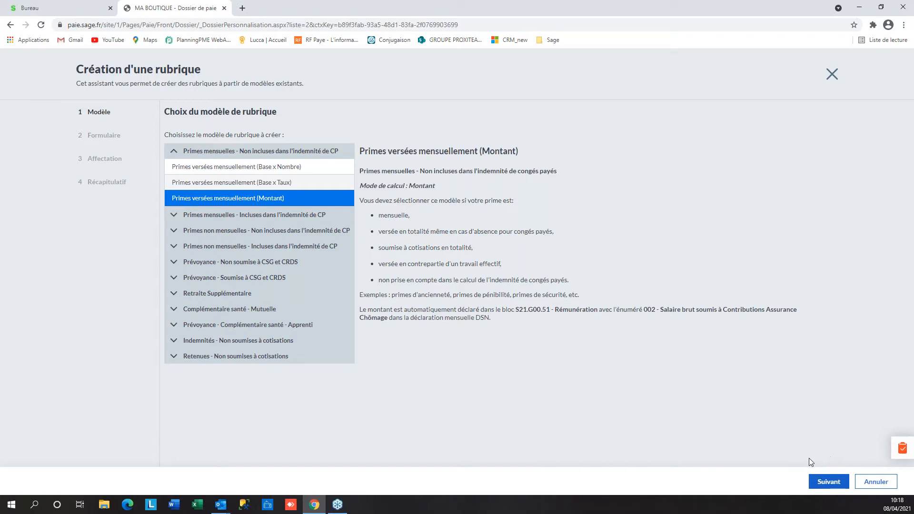
pyautogui.click(829, 482)
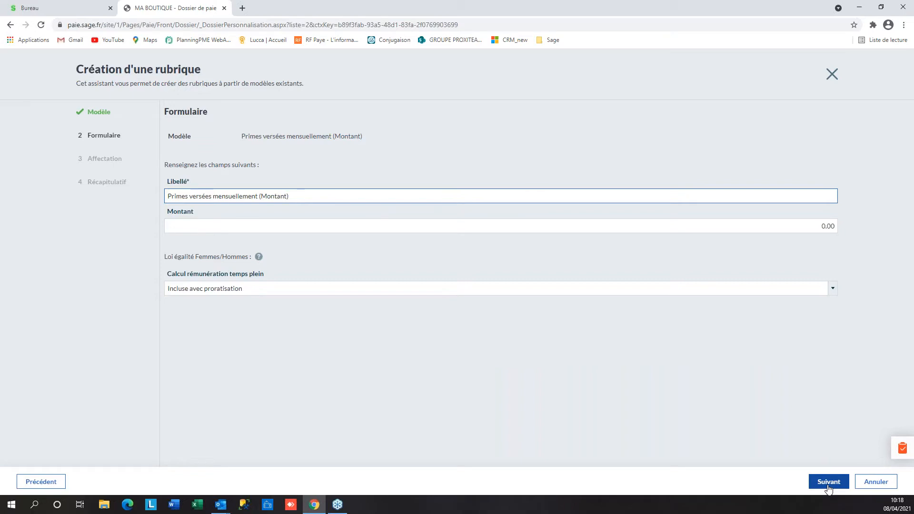
# Create the item 'Primes TEST', excluded from full-time pay calculation, and finish the wizard
pyautogui.press('BackSpace')
pyautogui.press('BackSpace')
pyautogui.press('BackSpace')
pyautogui.press('BackSpace')
pyautogui.press('BackSpace')
pyautogui.press('BackSpace')
pyautogui.press('BackSpace')
pyautogui.press('BackSpace')
pyautogui.press('BackSpace')
pyautogui.press('BackSpace')
pyautogui.press('BackSpace')
pyautogui.press('BackSpace')
pyautogui.press('BackSpace')
pyautogui.press('BackSpace')
pyautogui.press('BackSpace')
pyautogui.press('BackSpace')
pyautogui.press('BackSpace')
pyautogui.press('BackSpace')
pyautogui.press('BackSpace')
pyautogui.press('BackSpace')
pyautogui.press('BackSpace')
pyautogui.press('BackSpace')
pyautogui.press('BackSpace')
pyautogui.press('BackSpace')
pyautogui.press('BackSpace')
pyautogui.press('BackSpace')
pyautogui.press('BackSpace')
pyautogui.press('BackSpace')
pyautogui.press('BackSpace')
pyautogui.press('BackSpace')
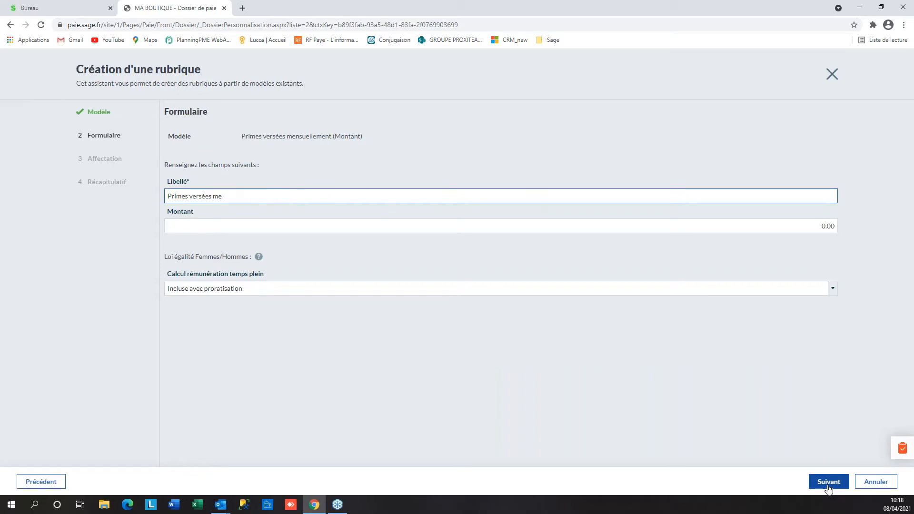
pyautogui.write('TEST')
pyautogui.press('Tab')
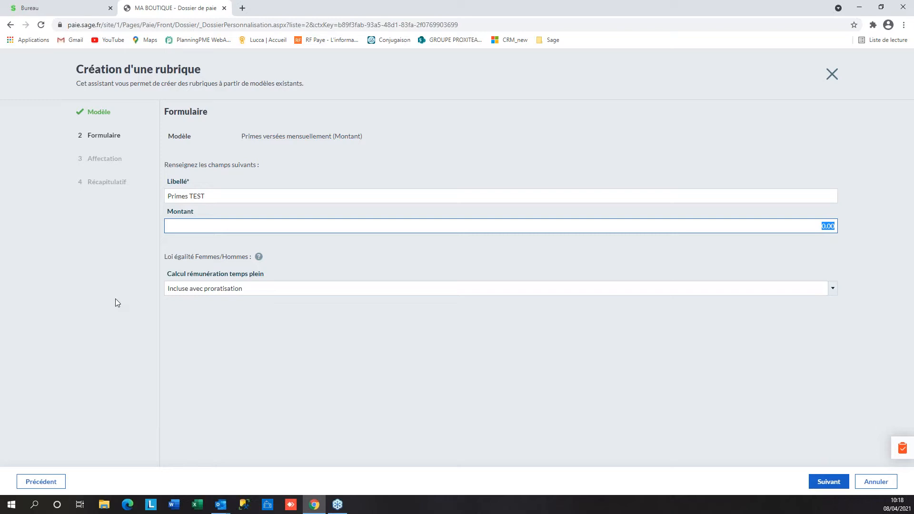
pyautogui.click(188, 288)
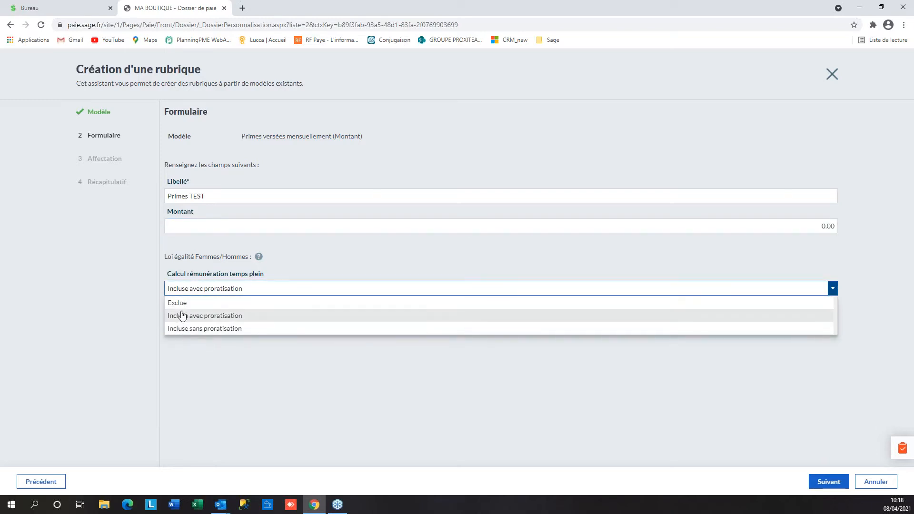
pyautogui.click(196, 305)
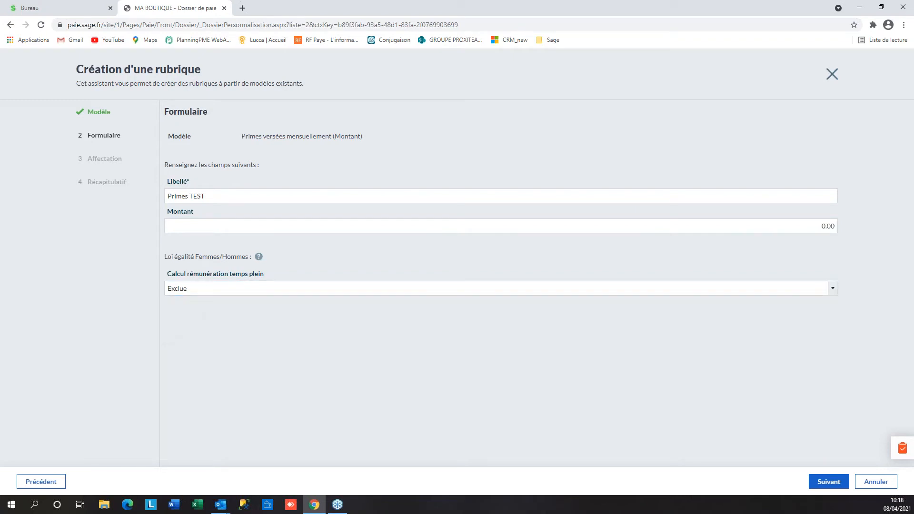
pyautogui.click(829, 482)
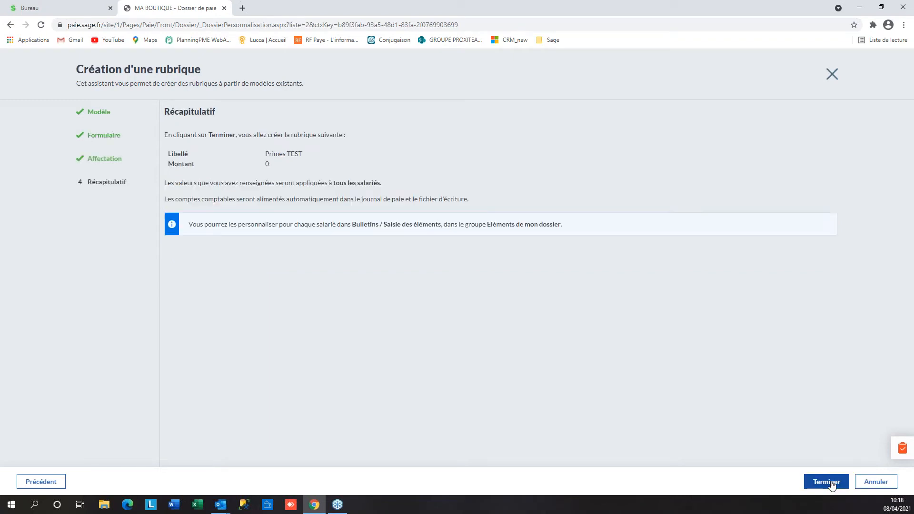
pyautogui.click(833, 487)
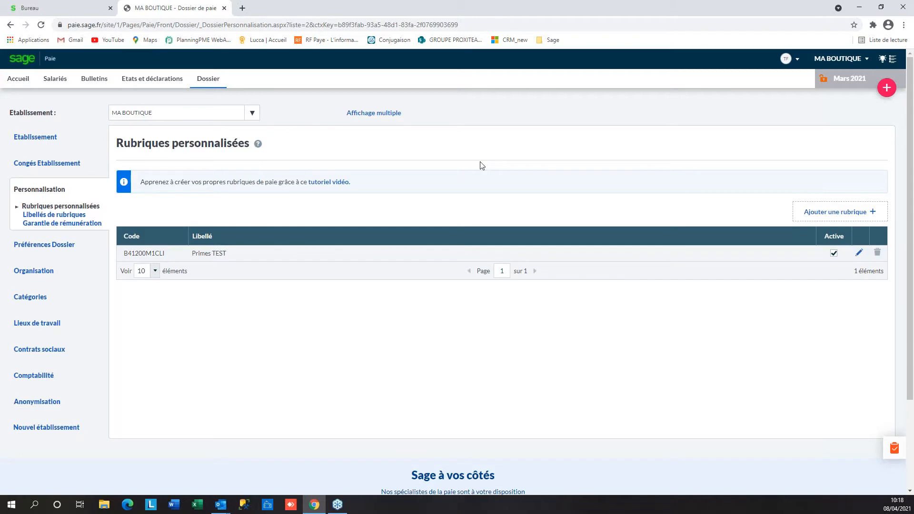
# Show all pay item label categories and expand the Primes courantes group
pyautogui.click(51, 216)
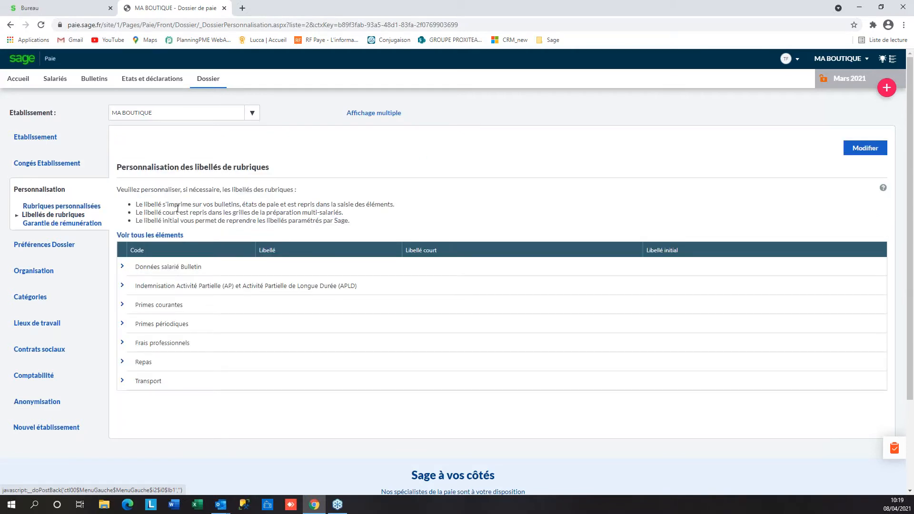
pyautogui.click(157, 237)
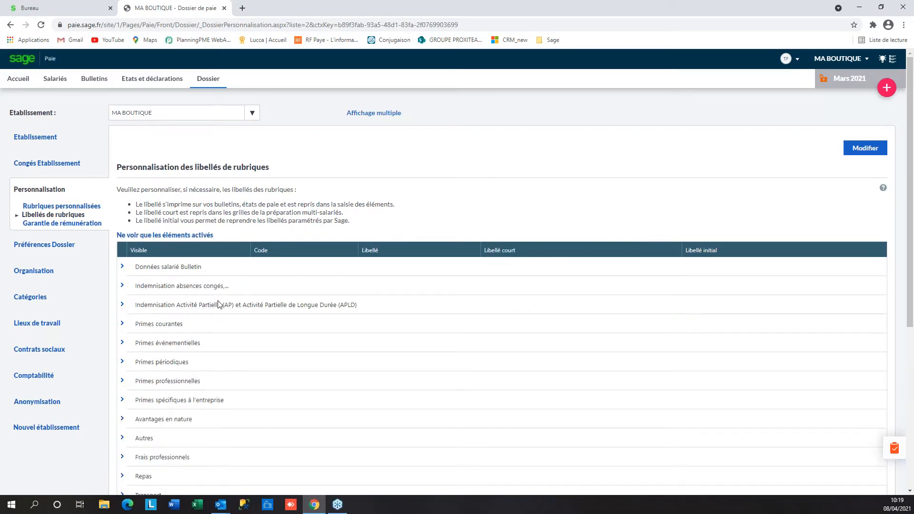
pyautogui.scroll(-2, 220, 305)
pyautogui.scroll(-3, 219, 306)
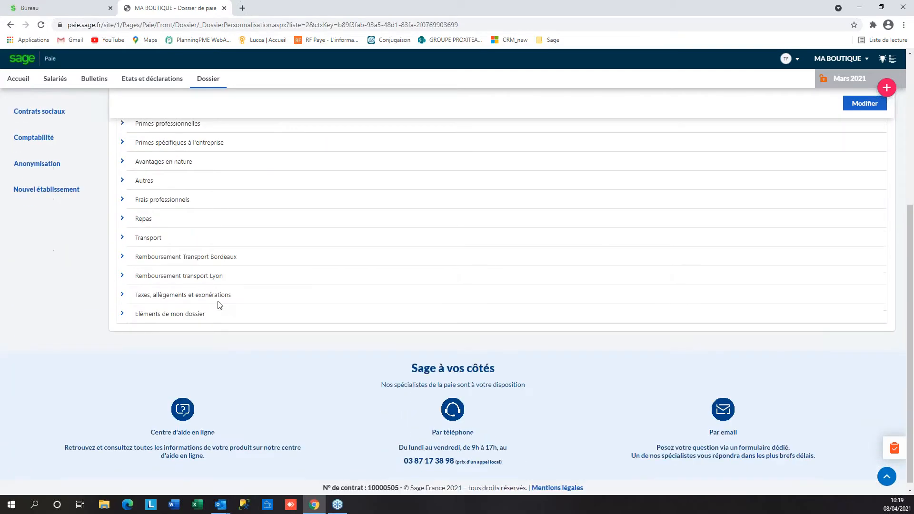
pyautogui.scroll(4, 220, 305)
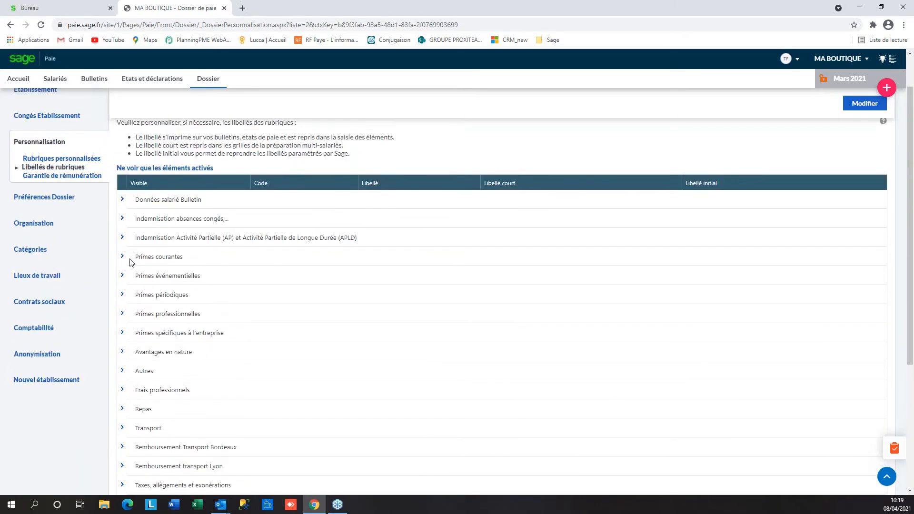
pyautogui.click(122, 258)
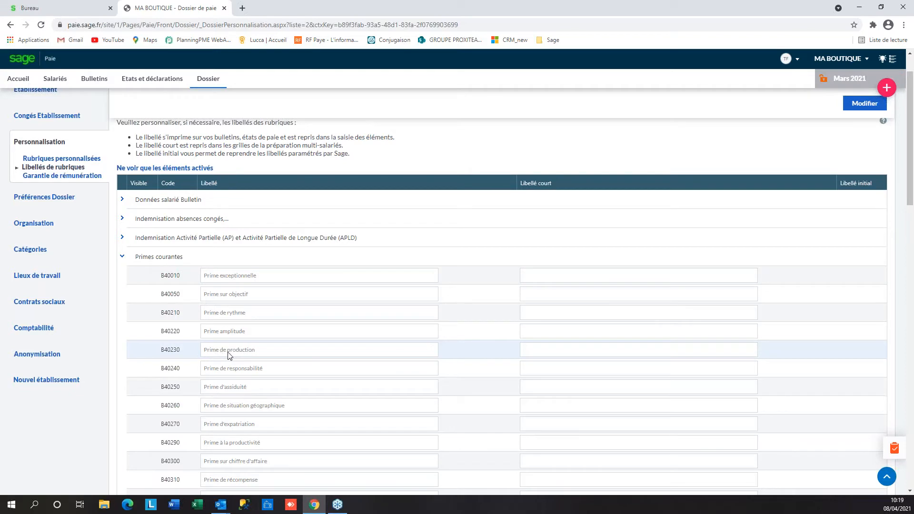
# Rename item B40230 from Prime de production to 'Prime Vente' and save it
pyautogui.click(866, 104)
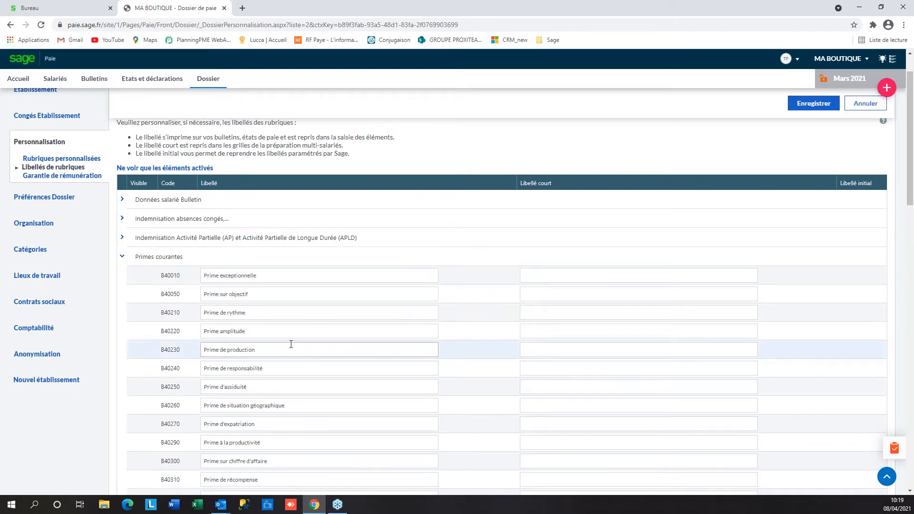
pyautogui.click(277, 355)
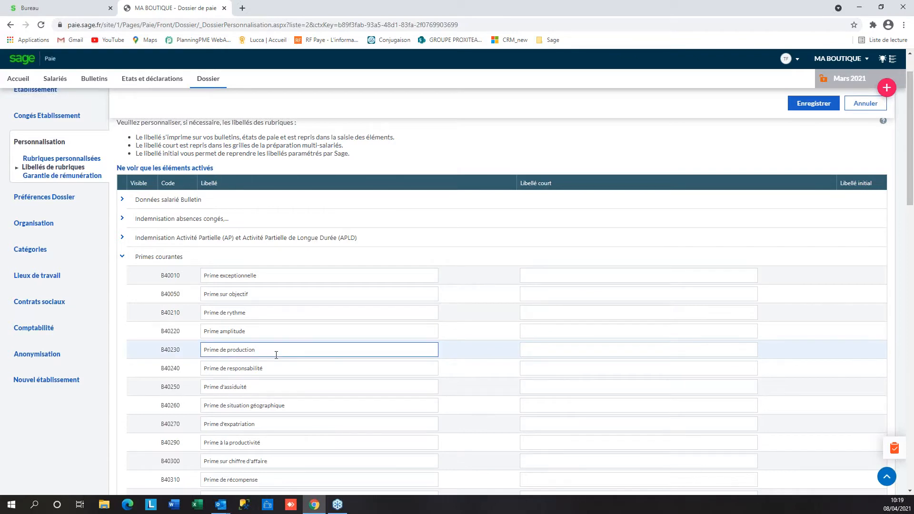
pyautogui.press('BackSpace')
pyautogui.press('BackSpace')
pyautogui.press('BackSpace')
pyautogui.press('BackSpace')
pyautogui.press('BackSpace')
pyautogui.press('BackSpace')
pyautogui.press('BackSpace')
pyautogui.press('BackSpace')
pyautogui.press('BackSpace')
pyautogui.write('Vente')
pyautogui.click(813, 103)
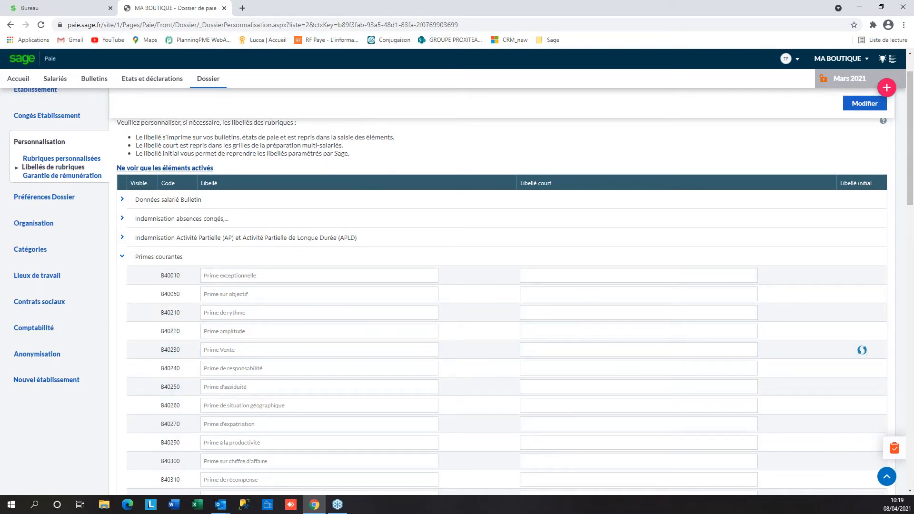
pyautogui.click(70, 180)
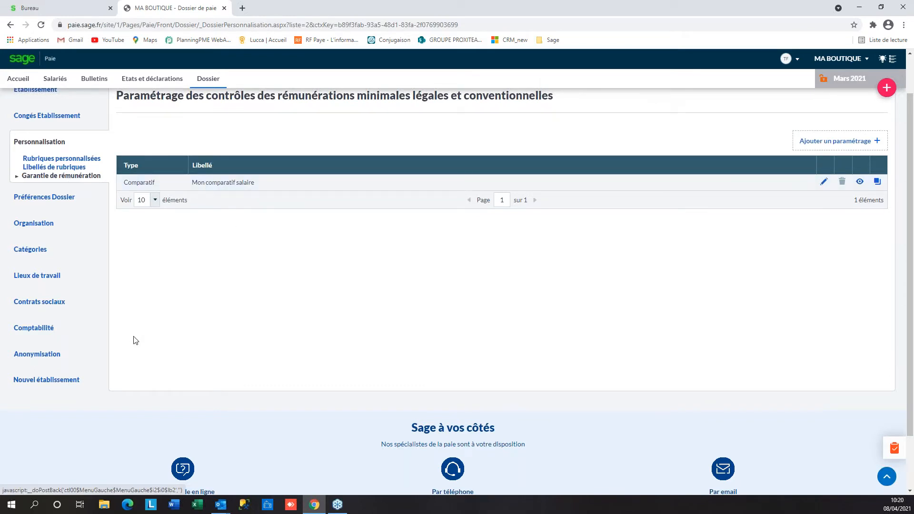
# Browse the Préférences Dossier general settings, then go to the Organisation page
pyautogui.scroll(2, 119, 337)
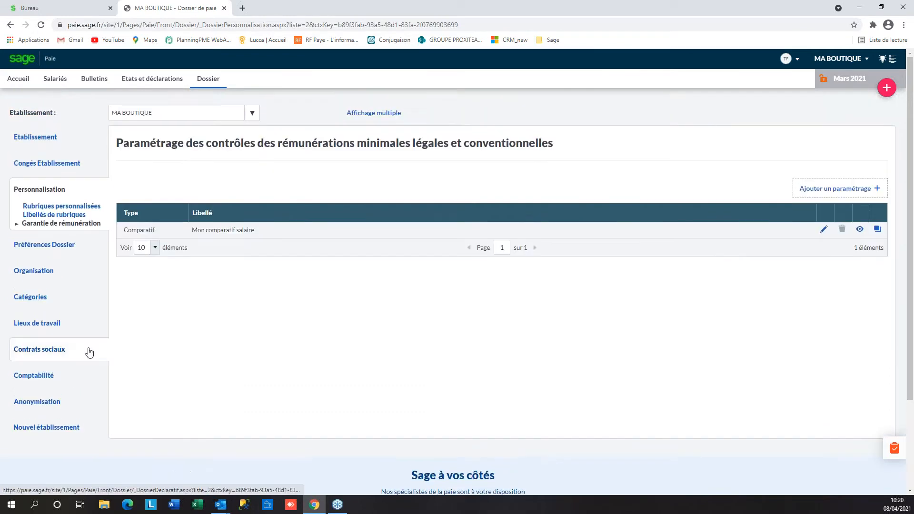
pyautogui.click(51, 251)
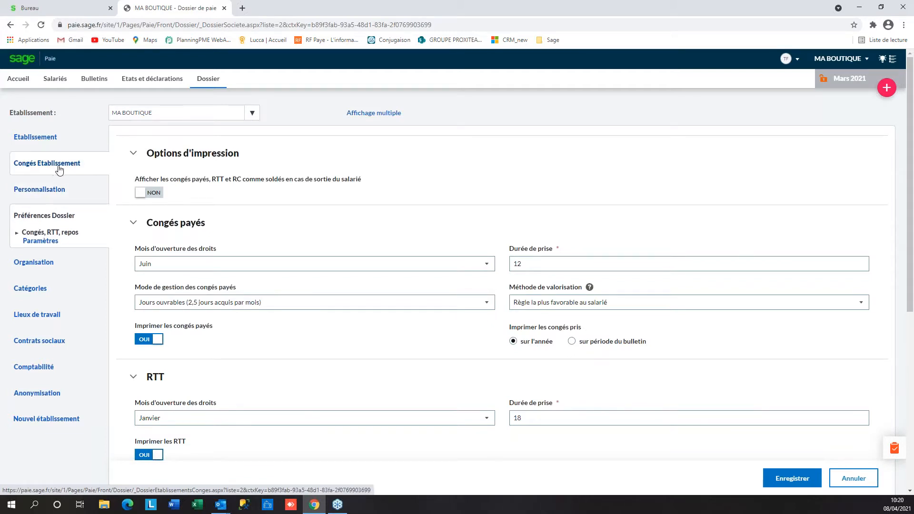
pyautogui.click(44, 241)
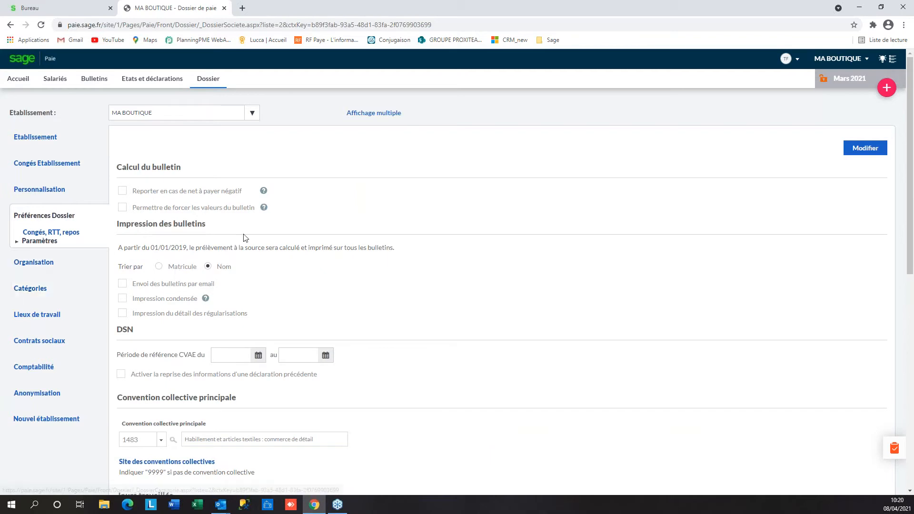
pyautogui.scroll(-2, 279, 302)
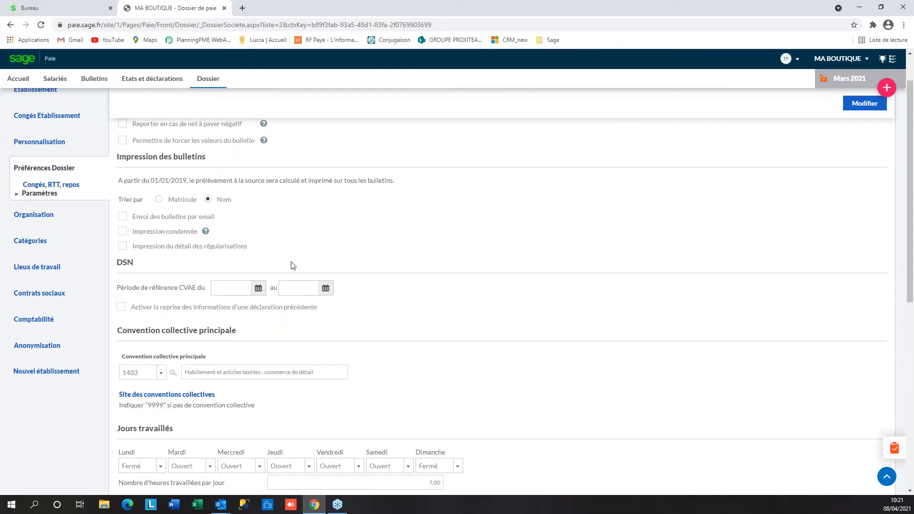
pyautogui.scroll(-1, 293, 266)
pyautogui.click(42, 193)
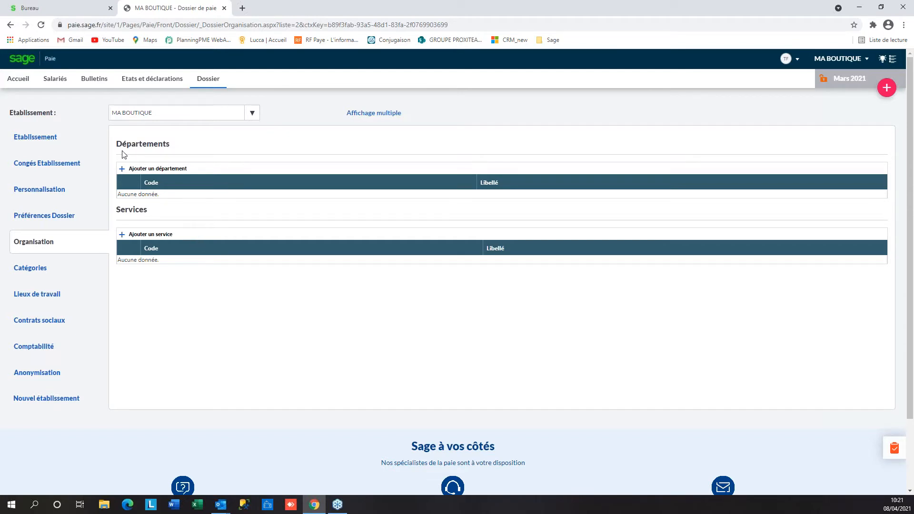
# Add department 100 VENTE, then view the Catégories de salariés page
pyautogui.click(121, 170)
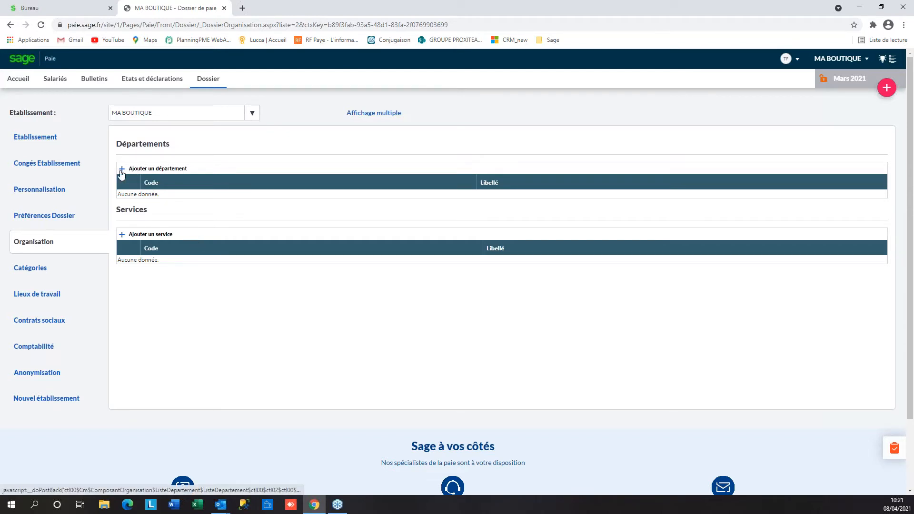
pyautogui.click(160, 199)
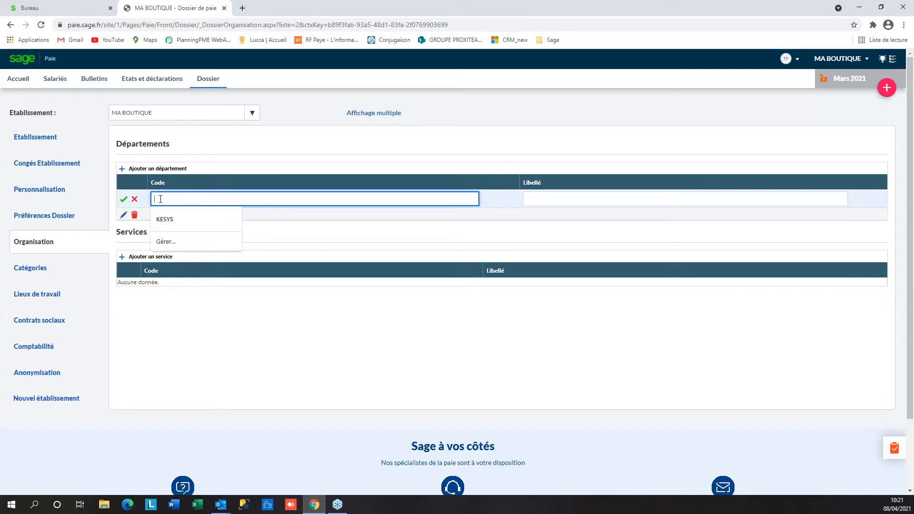
pyautogui.write('100')
pyautogui.press('Tab')
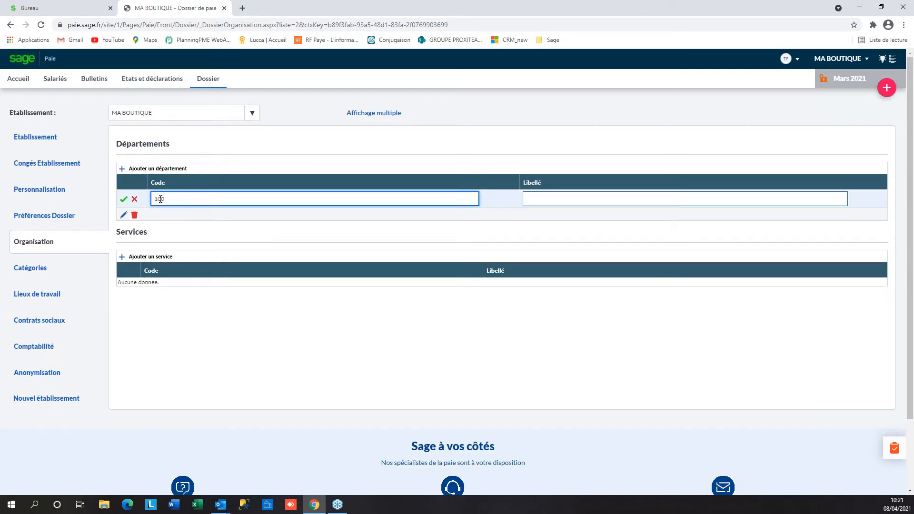
pyautogui.write('VENTE')
pyautogui.click(123, 200)
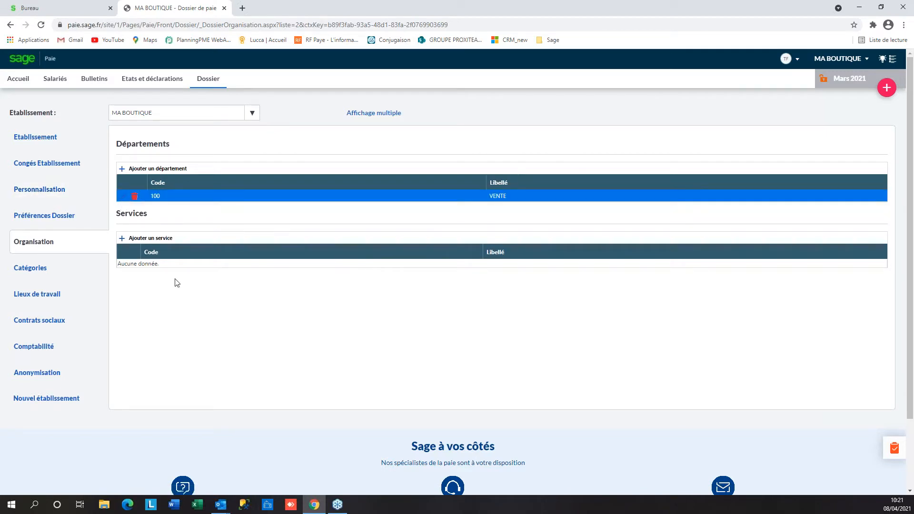
pyautogui.click(36, 272)
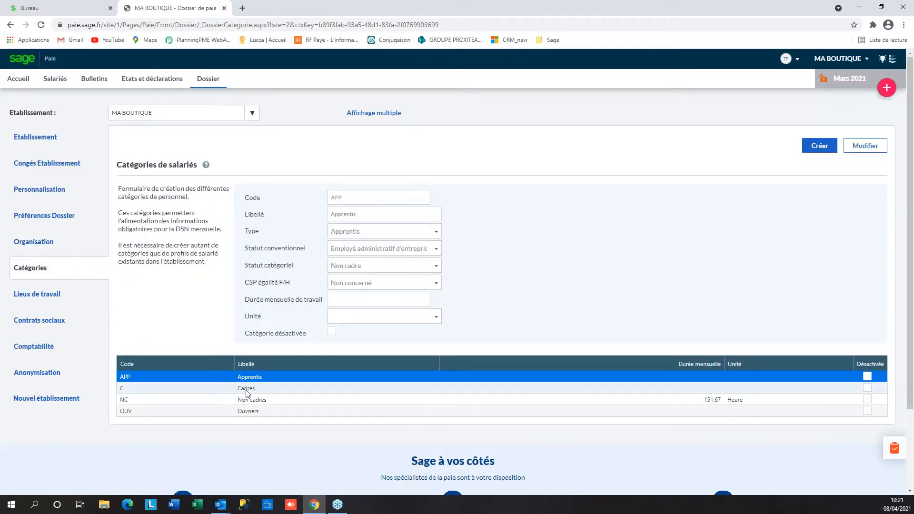
# Review the C, NC and OUV employee category details, ending on Non cadres
pyautogui.click(247, 390)
pyautogui.click(247, 389)
pyautogui.click(247, 399)
pyautogui.click(247, 386)
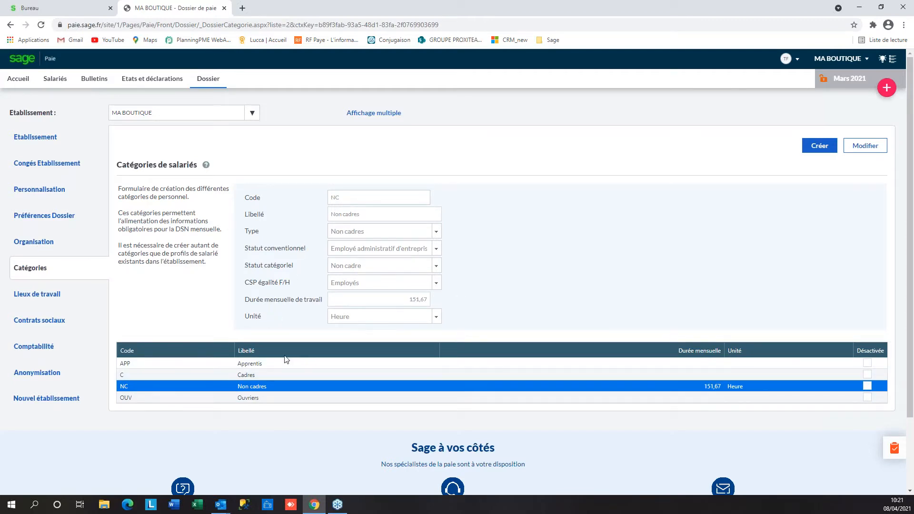
# Check the workplaces, then view the MUTEX social contract valid from 01/01/2021
pyautogui.click(55, 295)
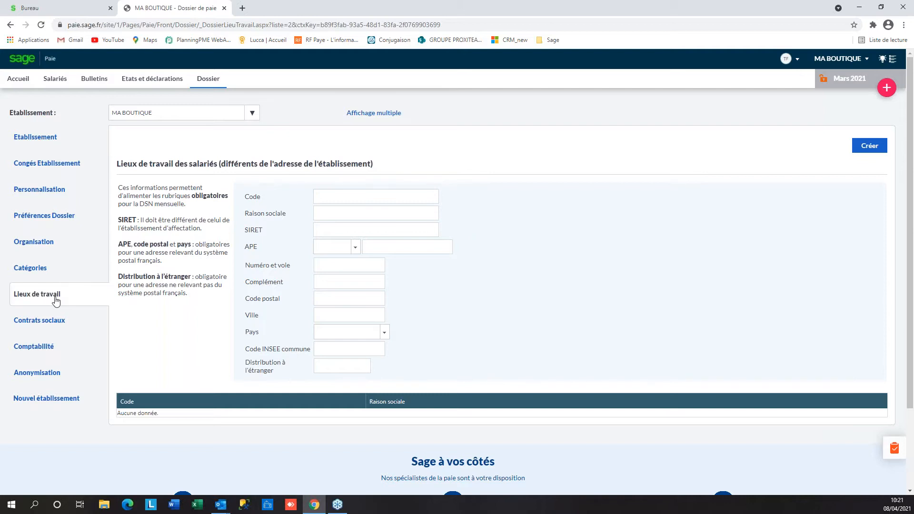
pyautogui.click(51, 326)
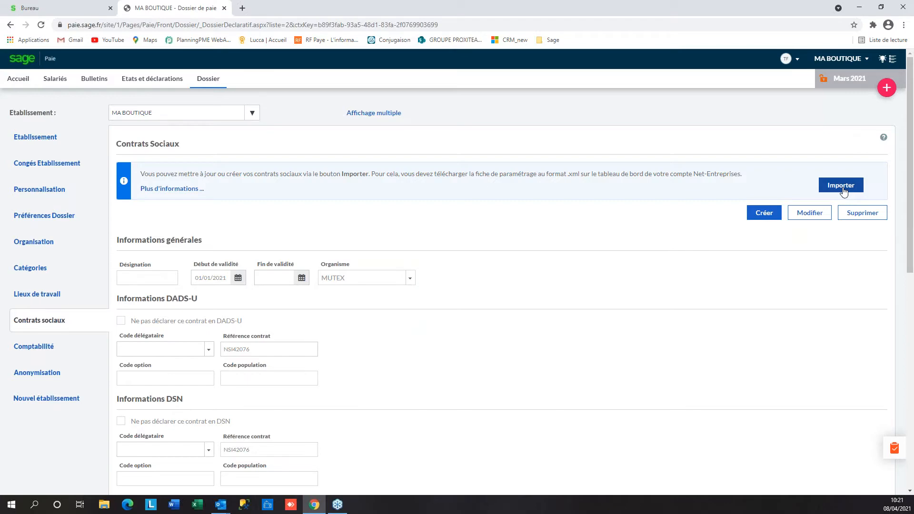
pyautogui.scroll(-4, 684, 267)
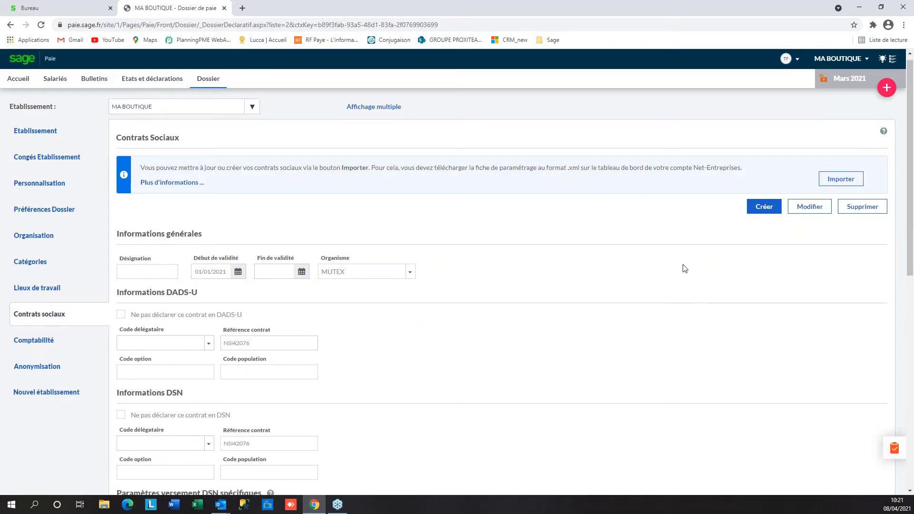
pyautogui.scroll(-3, 684, 270)
pyautogui.scroll(6, 684, 270)
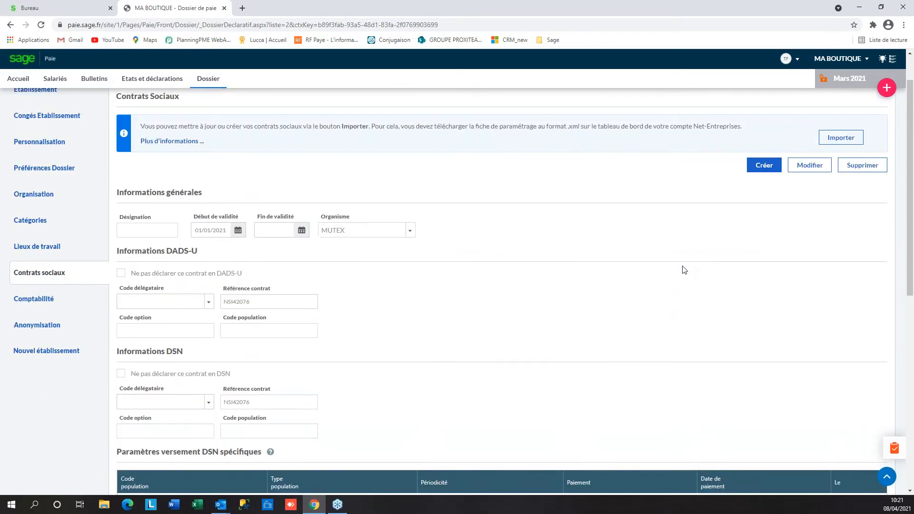
# Generate and view the February payroll journal PDF from Ecritures de paie
pyautogui.click(24, 301)
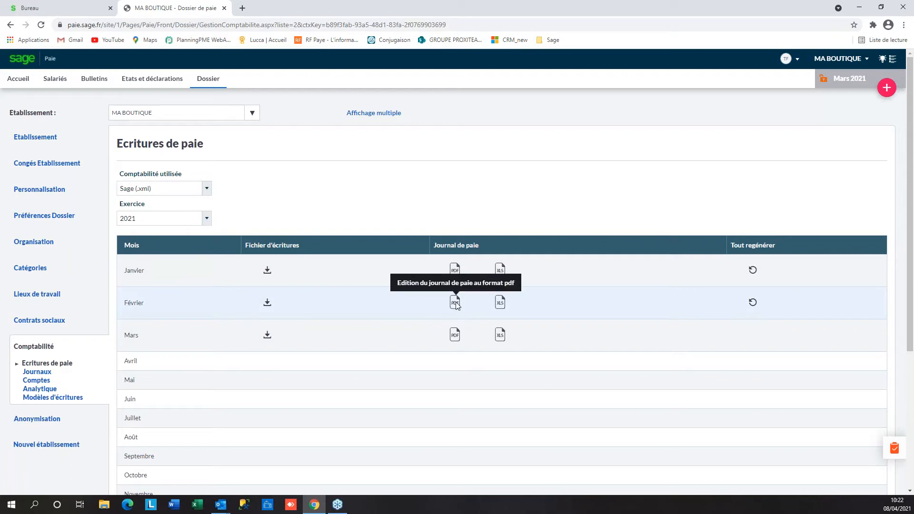
pyautogui.click(456, 304)
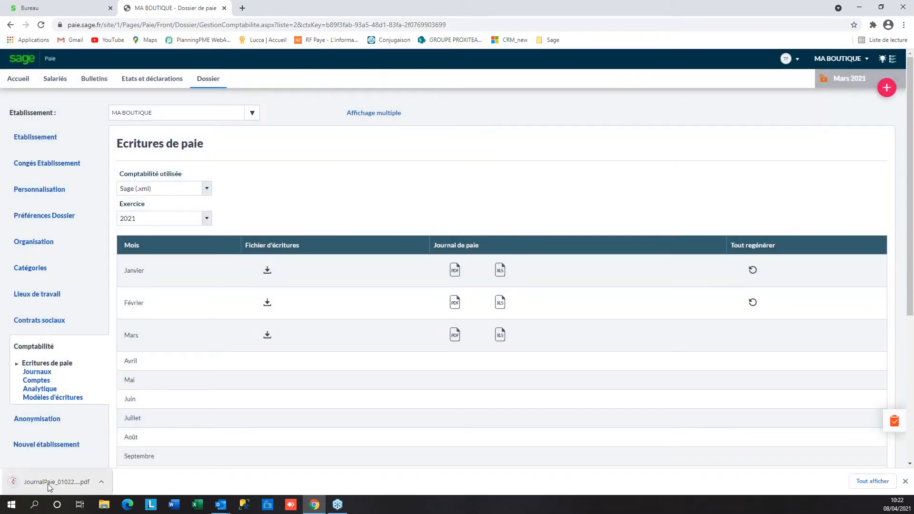
pyautogui.click(47, 484)
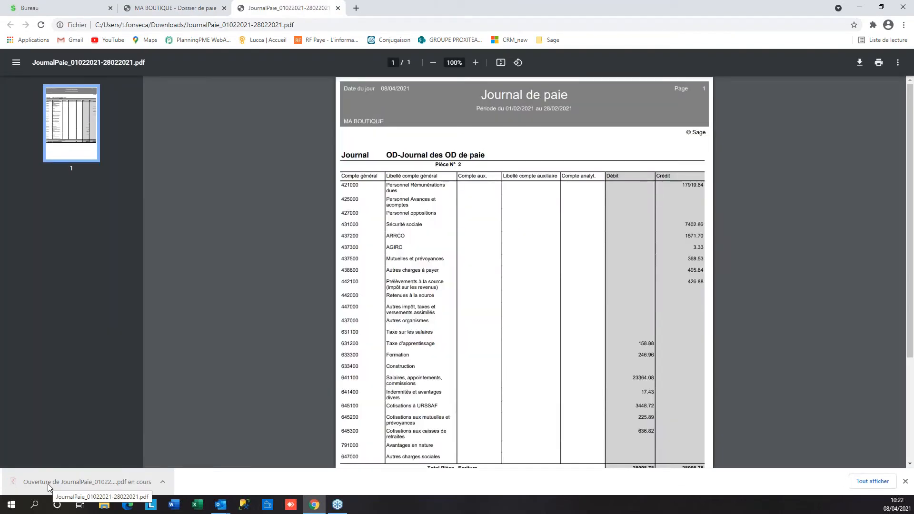
pyautogui.scroll(-3, 584, 299)
pyautogui.scroll(3, 555, 253)
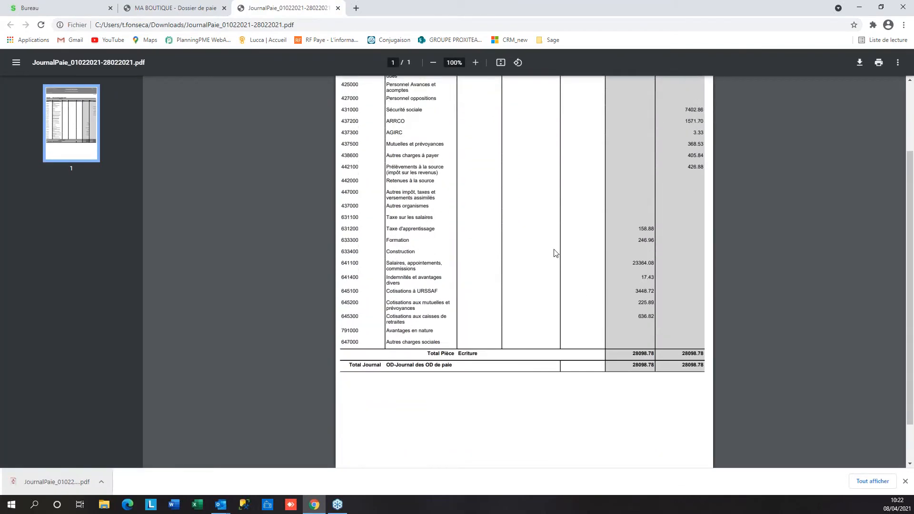
# Export the February payroll journal as an XLS file download
pyautogui.click(338, 8)
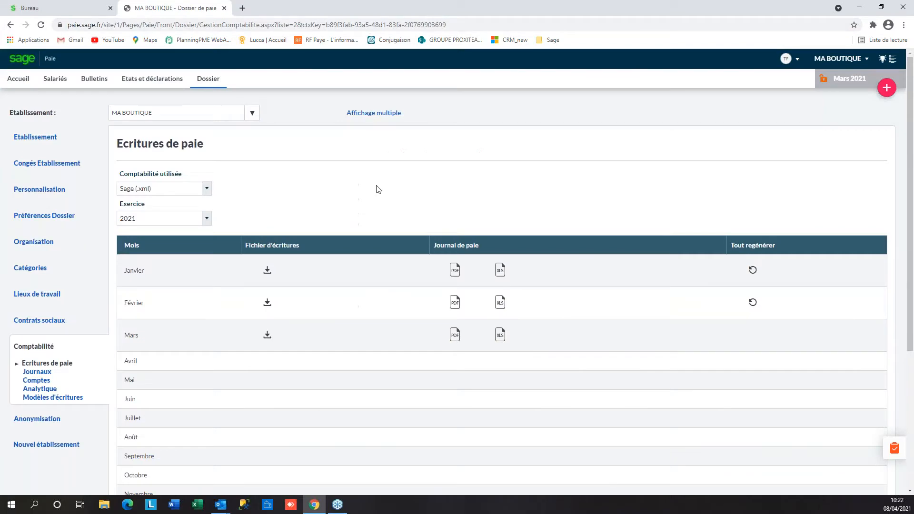
pyautogui.click(503, 303)
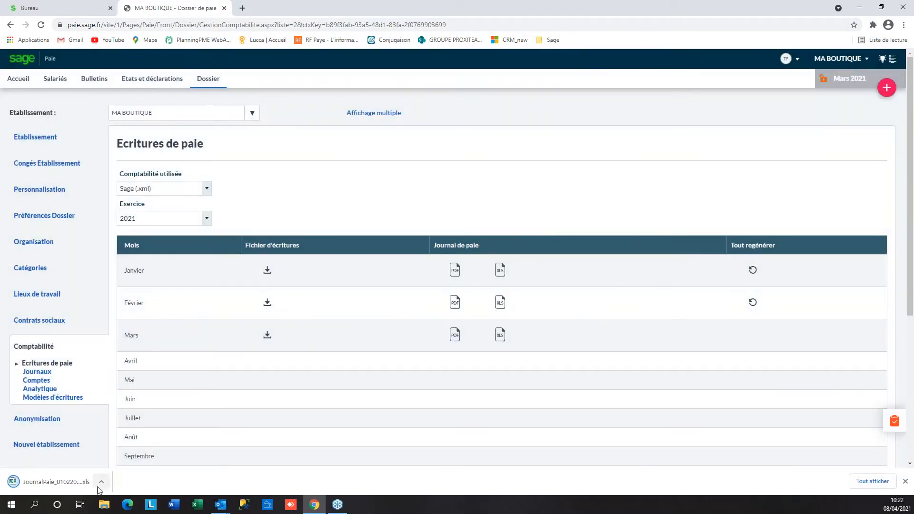
pyautogui.click(99, 485)
# Open the February journal in full-screen Excel, check debit/credit totals of 28098,78, and close it
pyautogui.click(114, 419)
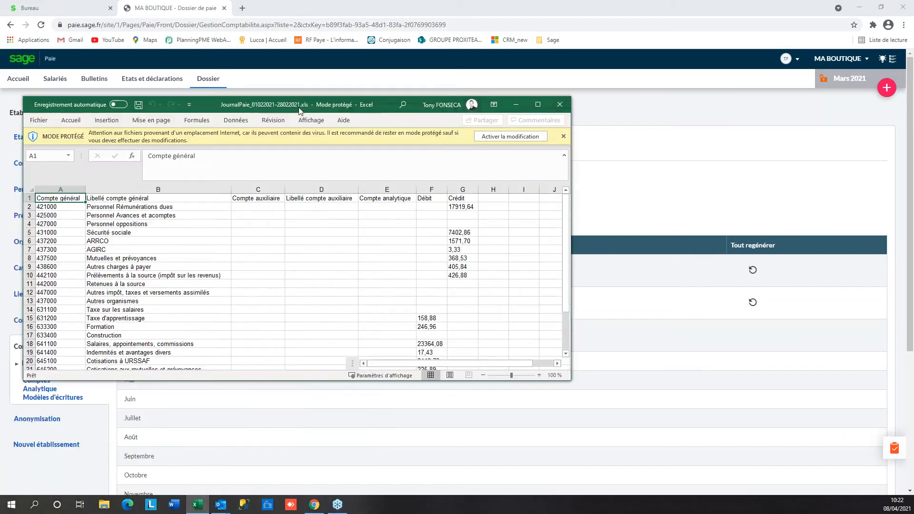
pyautogui.click(621, 100)
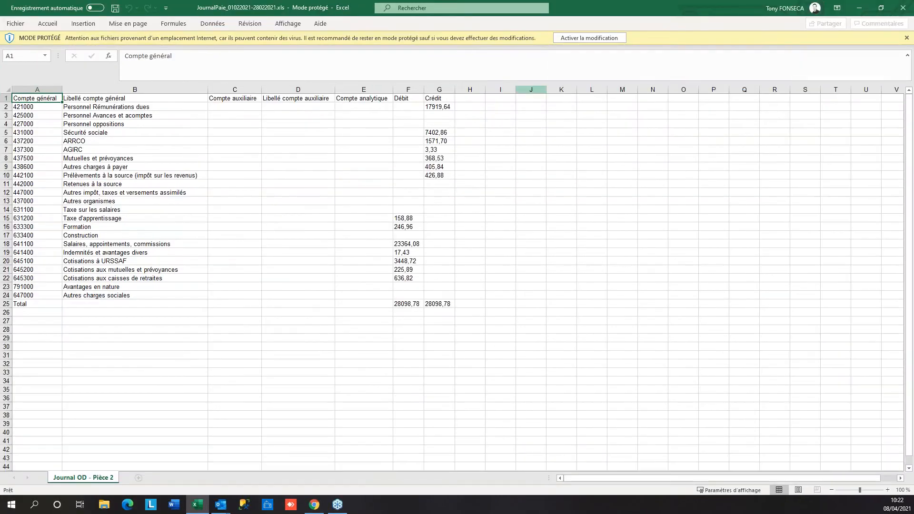
pyautogui.click(903, 7)
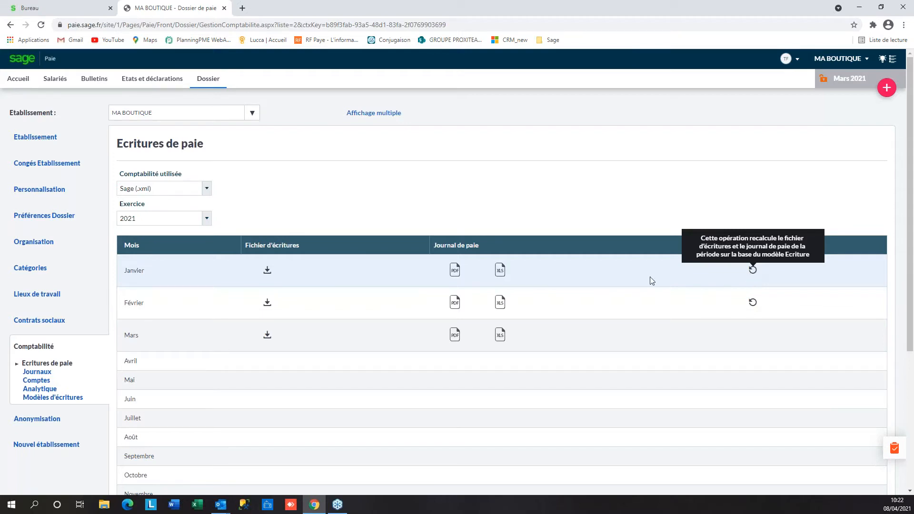
# Glance at Anonymisation and Etablissement, then open an employee's Contrat page (CDI, hired 02/01/2021)
pyautogui.click(51, 419)
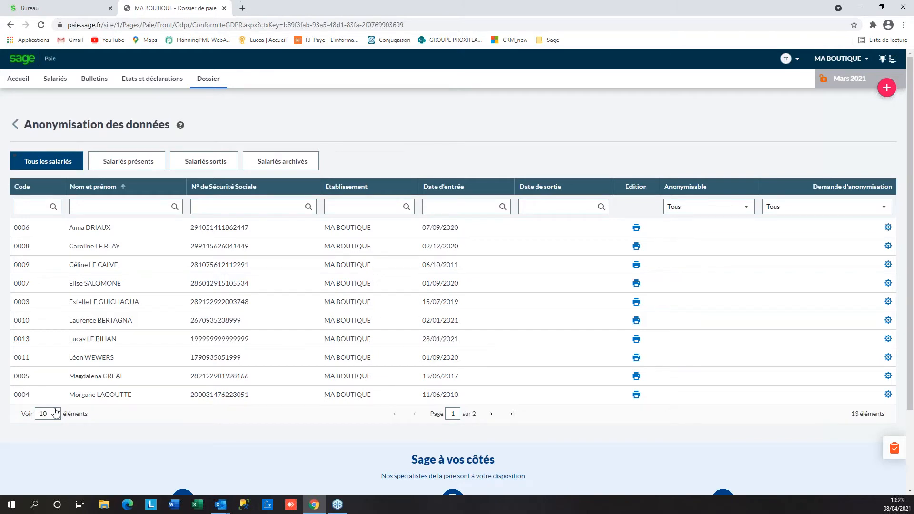
pyautogui.click(14, 127)
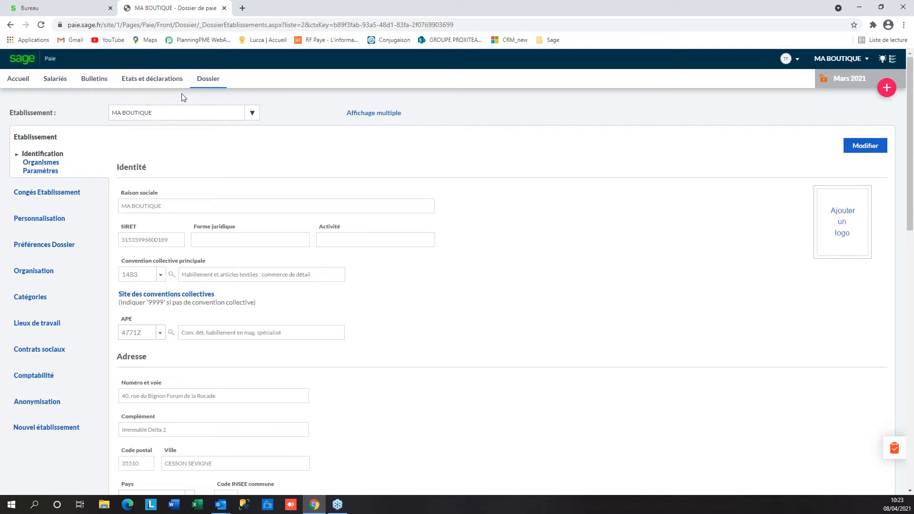
pyautogui.click(57, 81)
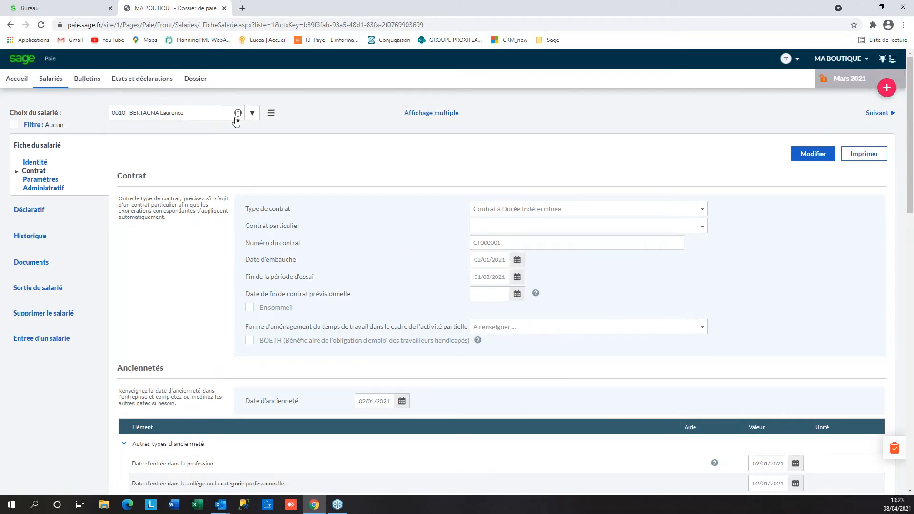
# Search the employee list for 'pal' and open the matching employee's record
pyautogui.click(252, 114)
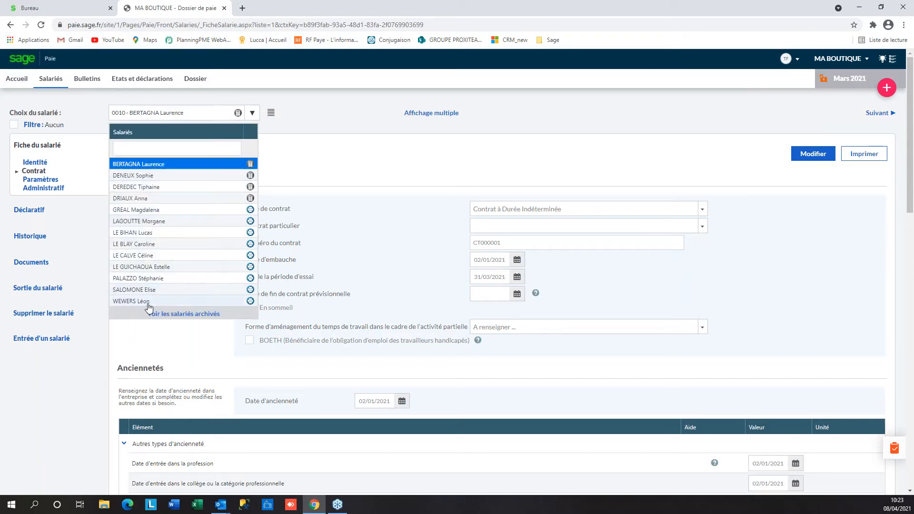
pyautogui.click(152, 147)
pyautogui.write('pal')
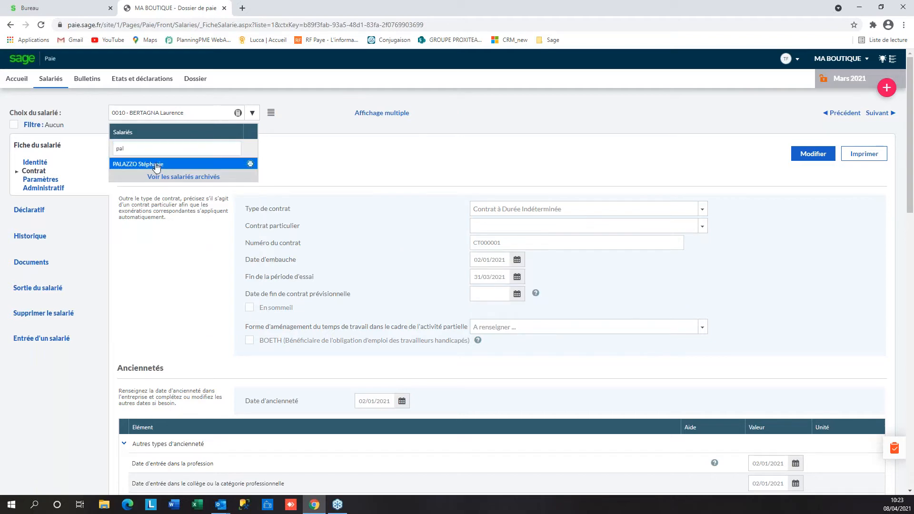
pyautogui.click(158, 166)
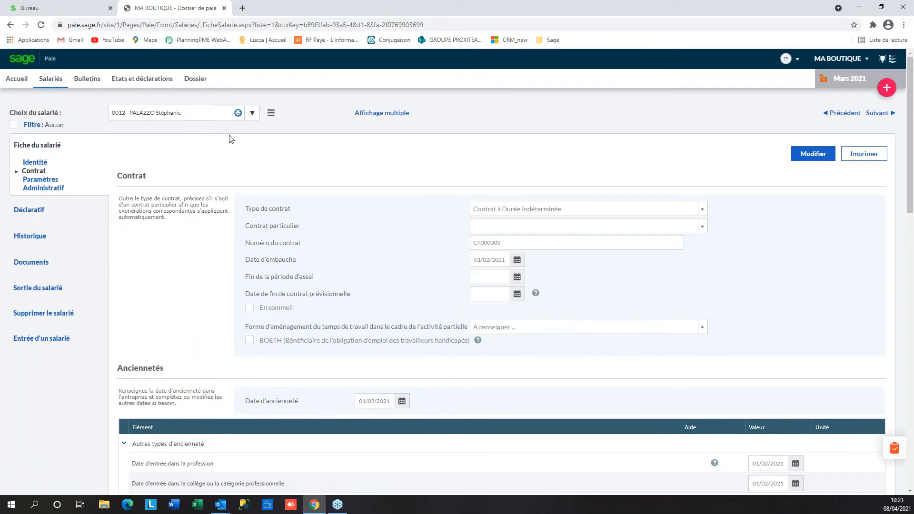
# Switch to another employee from the list panel, then show all employees in Affichage multiple
pyautogui.click(271, 114)
pyautogui.moveTo(65, 61); pyautogui.dragTo(69, 73)
pyautogui.click(53, 151)
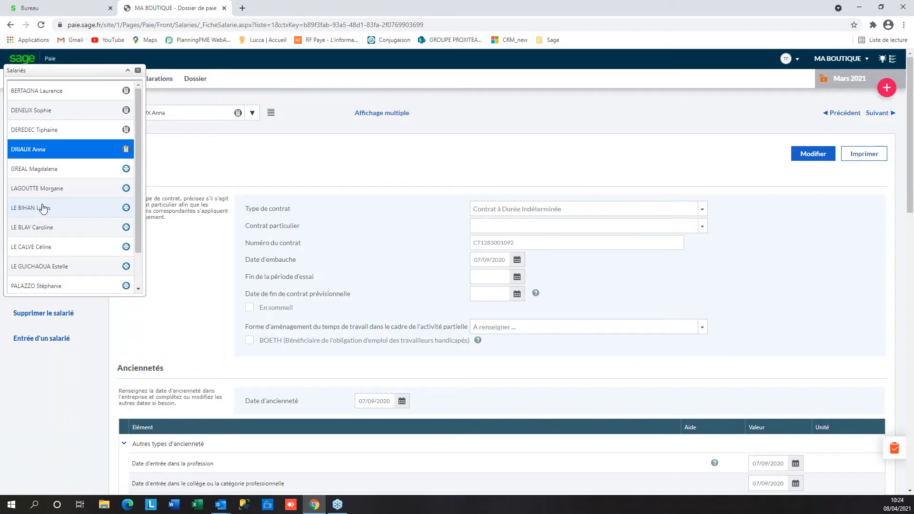
pyautogui.click(138, 70)
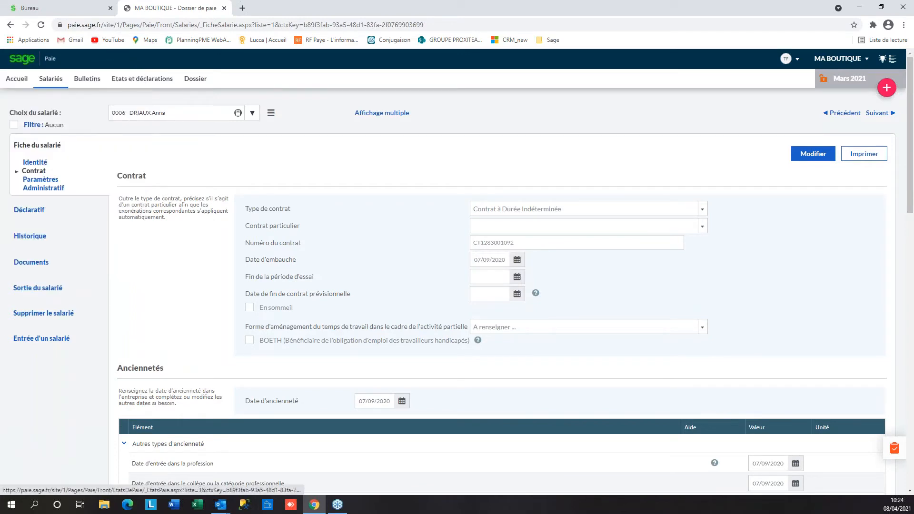
pyautogui.click(387, 115)
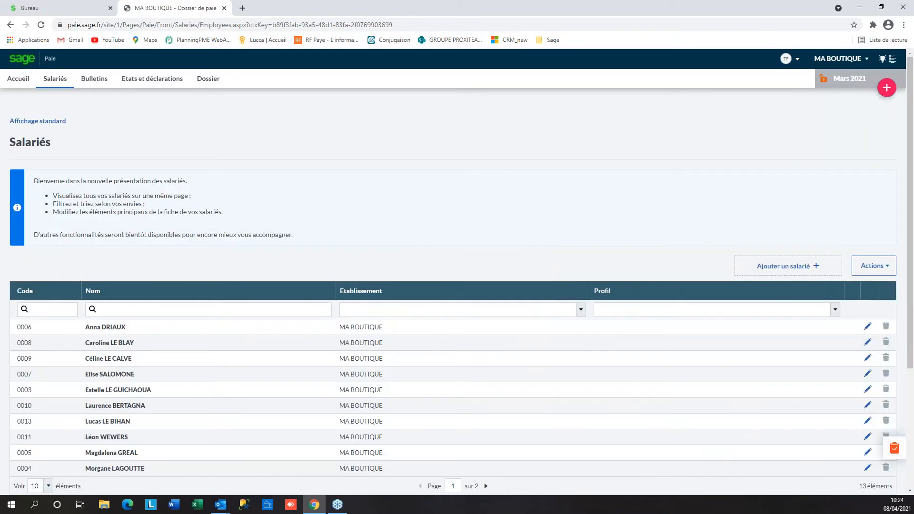
# Export all employees with Actions > Export salariés and open the downloaded file's options
pyautogui.scroll(-2, 205, 373)
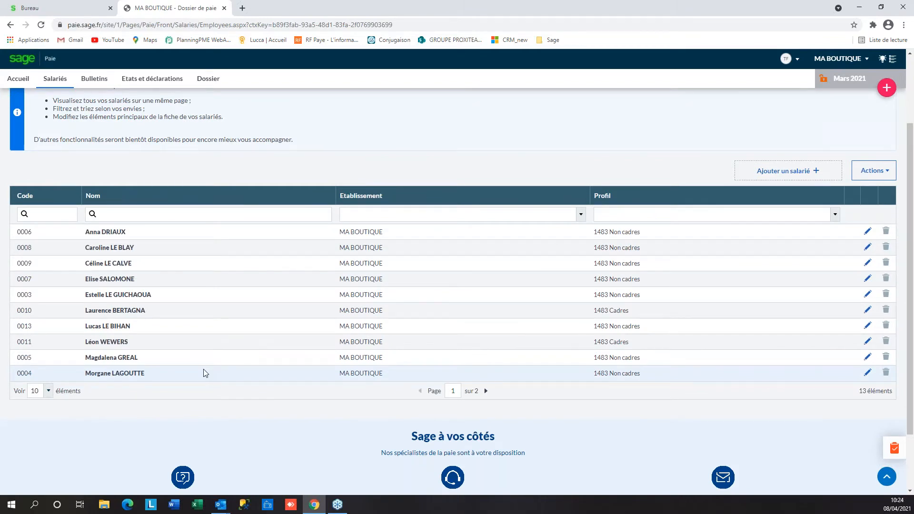
pyautogui.scroll(2, 205, 373)
pyautogui.click(881, 266)
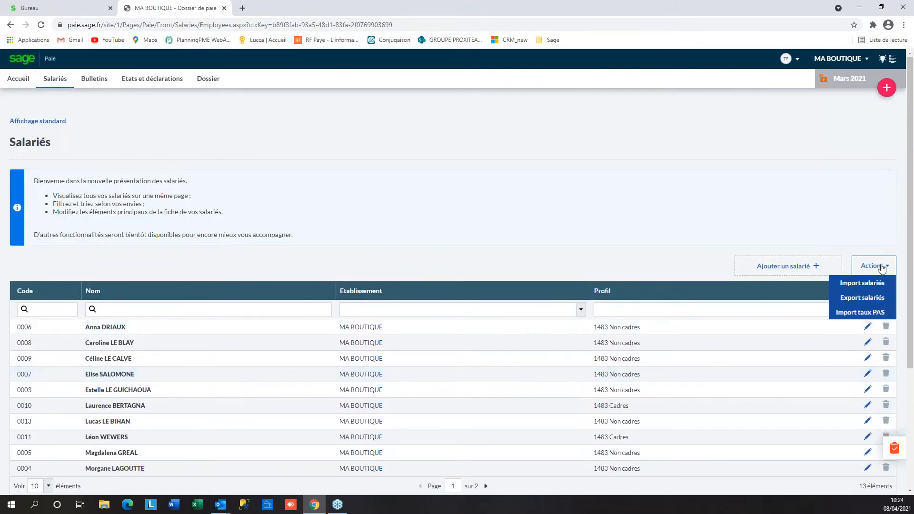
pyautogui.click(871, 298)
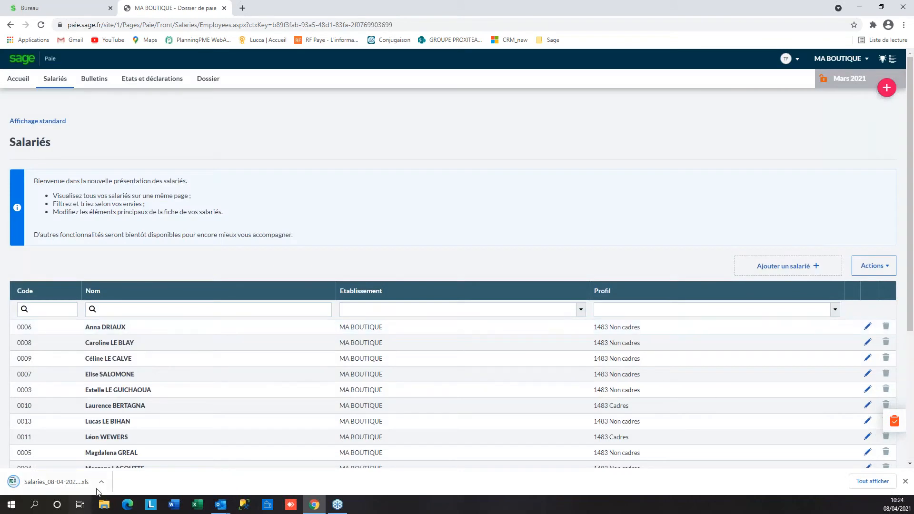
pyautogui.click(102, 482)
# Open the Salaries export in Excel, inspect the address and city columns, then close it
pyautogui.click(119, 423)
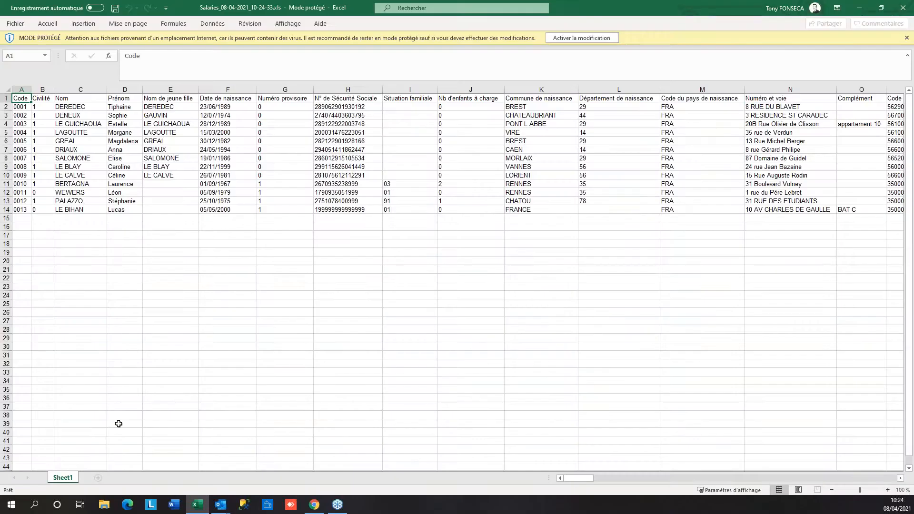
pyautogui.click(667, 176)
pyautogui.press('Right')
pyautogui.press('Right')
pyautogui.press('Right')
pyautogui.press('Right')
pyautogui.press('Right')
pyautogui.press('Right')
pyautogui.press('Right')
pyautogui.press('Right')
pyautogui.press('Right')
pyautogui.press('Right')
pyautogui.press('Right')
pyautogui.press('Right')
pyautogui.press('Right')
pyautogui.press('Right')
pyautogui.press('Right')
pyautogui.press('Right')
pyautogui.press('Right')
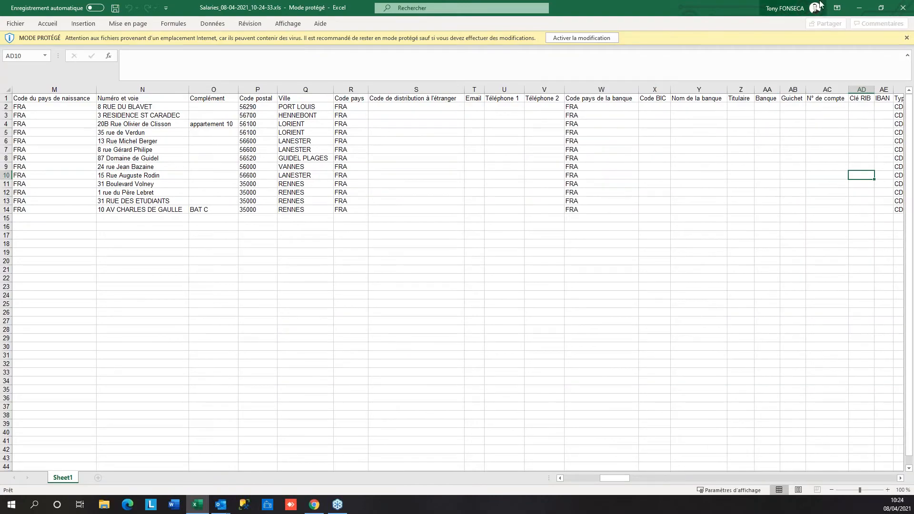
pyautogui.click(903, 8)
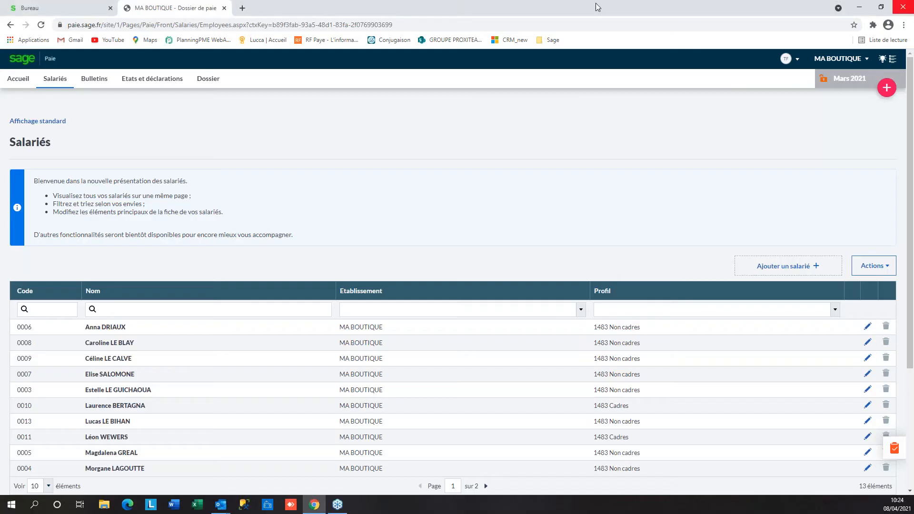
# Switch to Affichage standard and browse the employee's Identité, Contrat and Paramètres sections
pyautogui.click(53, 123)
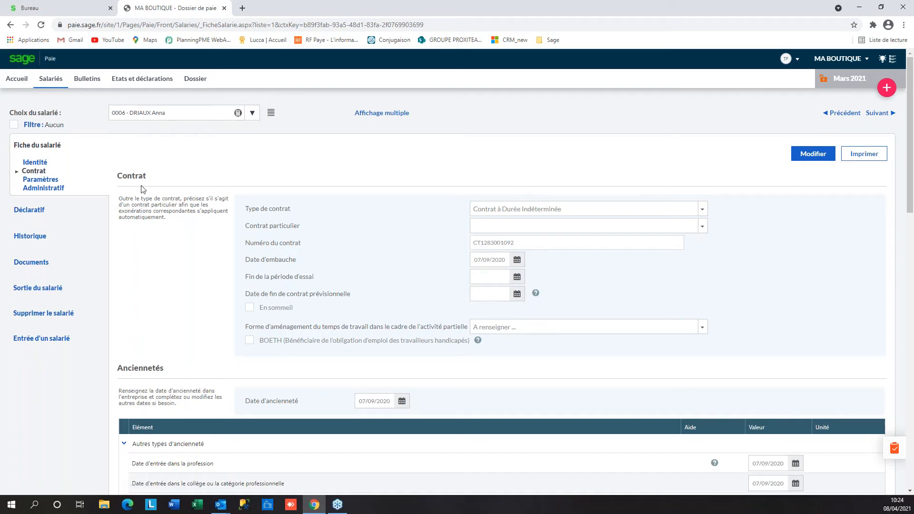
pyautogui.click(35, 163)
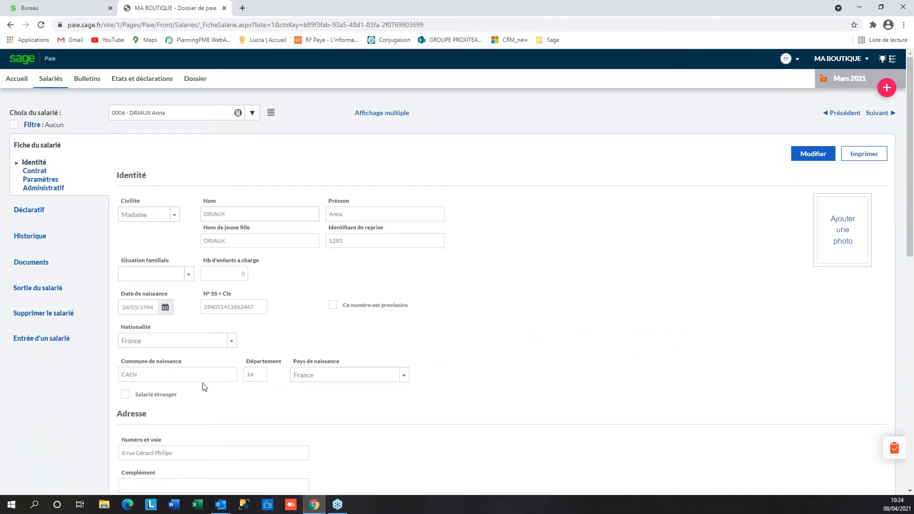
pyautogui.click(35, 170)
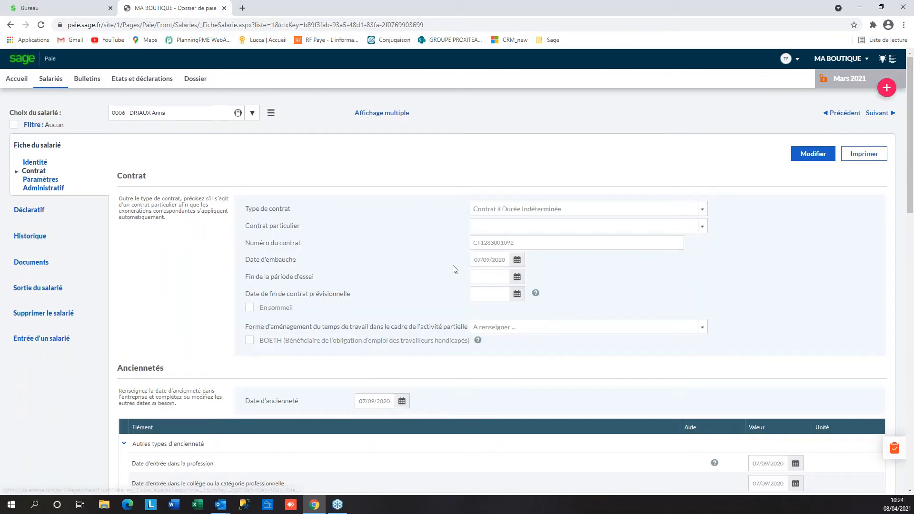
pyautogui.scroll(-2, 451, 270)
pyautogui.scroll(-1, 448, 274)
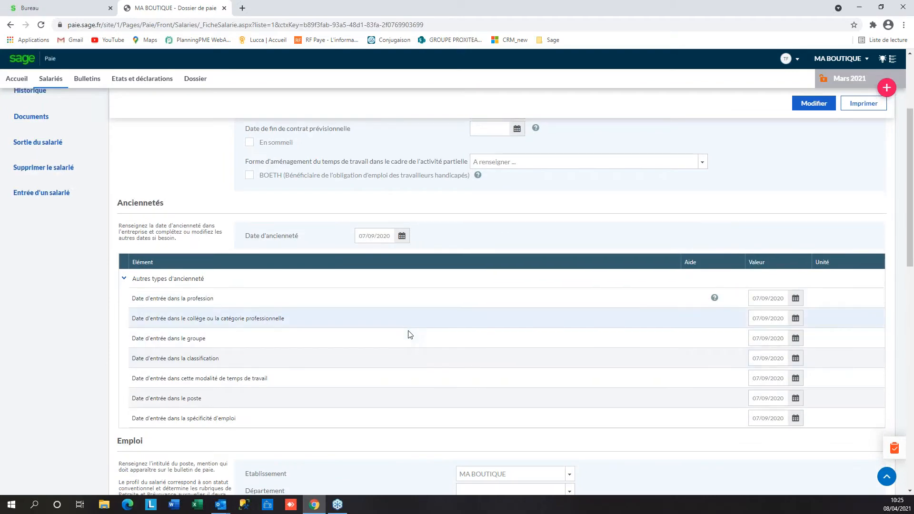
pyautogui.scroll(-2, 410, 333)
pyautogui.scroll(5, 410, 333)
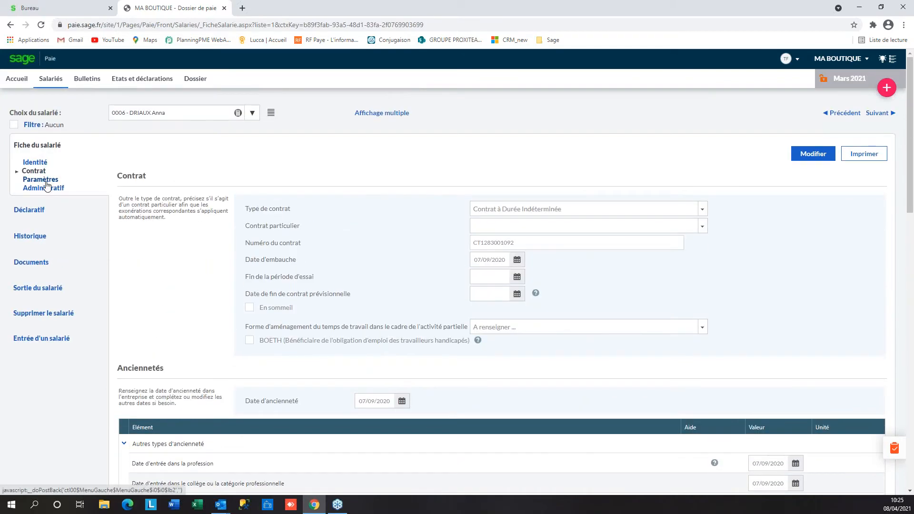
pyautogui.click(46, 185)
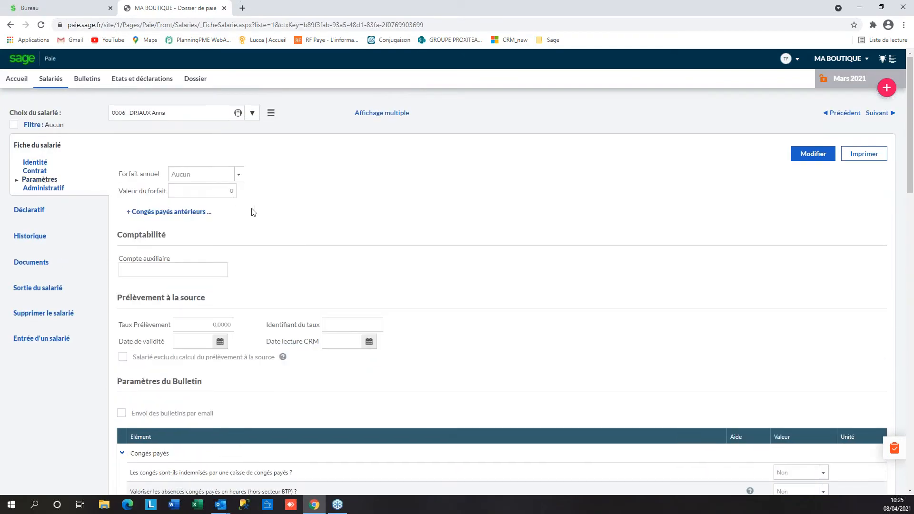
pyautogui.scroll(-2, 139, 197)
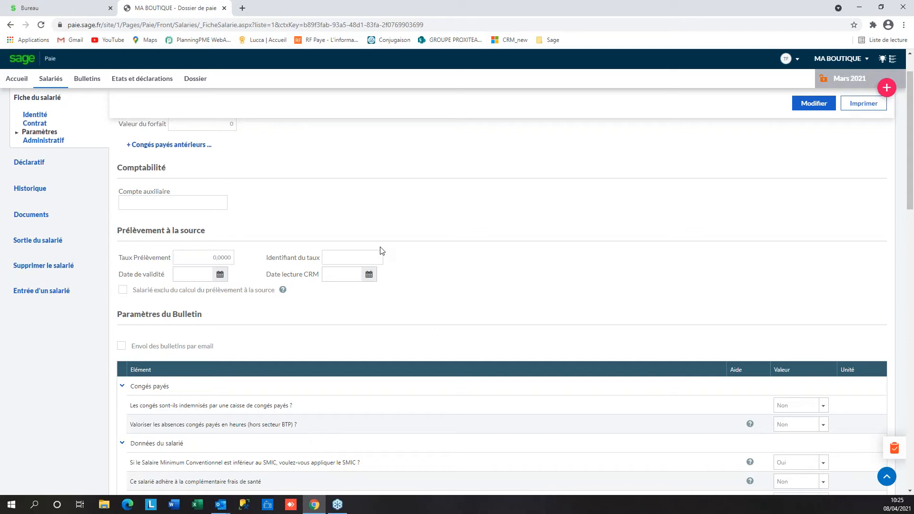
# Visit the Accueil dashboard, then return to the employee's Contrat page (CDI, hired 07/09/2020)
pyautogui.click(25, 81)
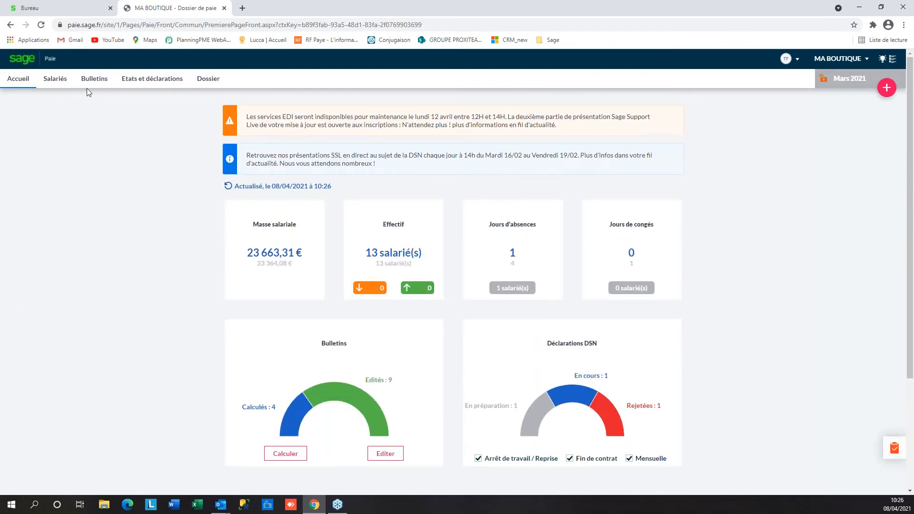
pyautogui.click(55, 81)
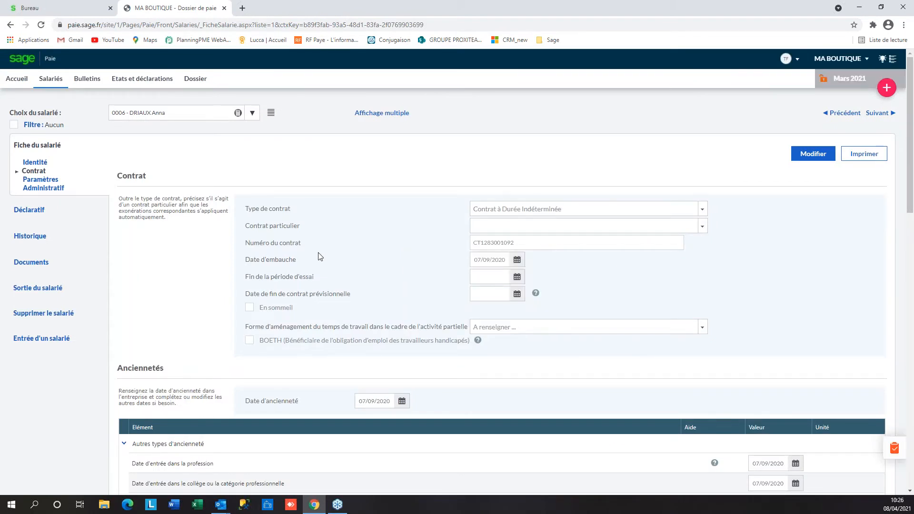
# Review the Paramètres du Bulletin options: SMIC applied, no health complementary, allègement général Oui
pyautogui.click(54, 181)
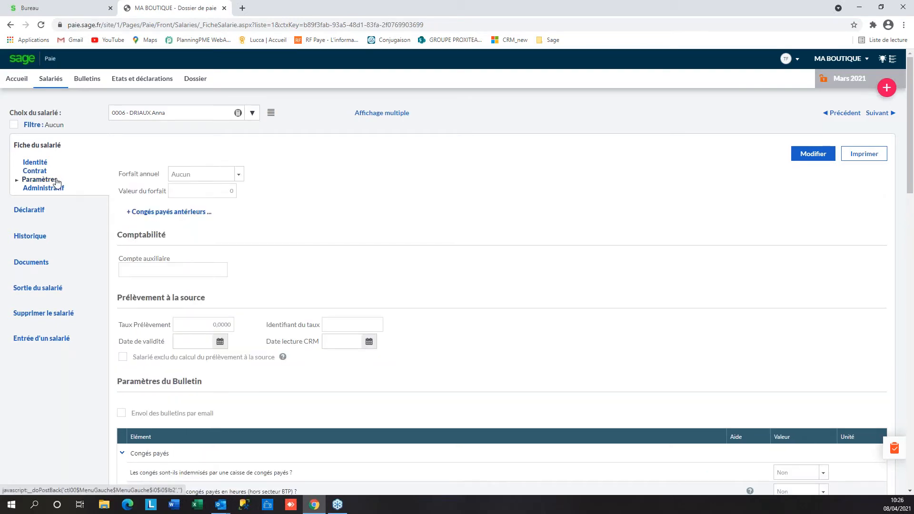
pyautogui.scroll(-2, 517, 207)
pyautogui.scroll(-3, 517, 207)
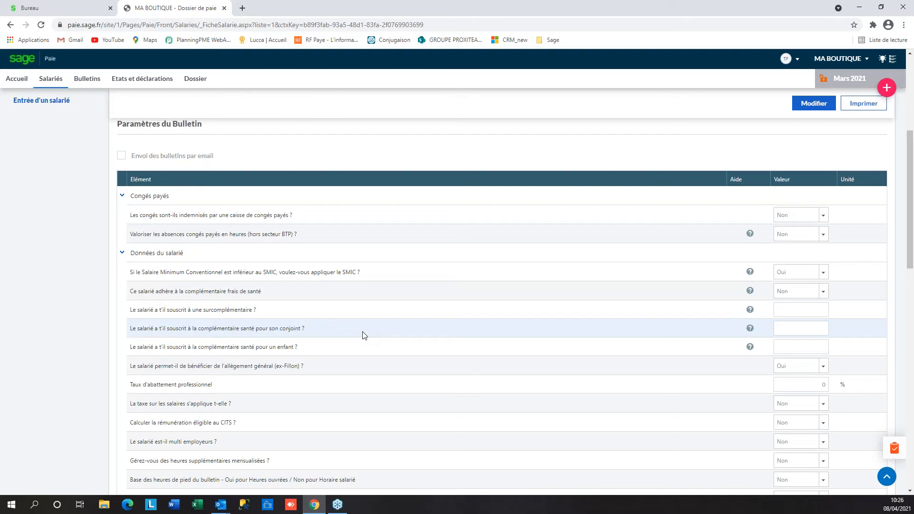
pyautogui.scroll(-1, 354, 349)
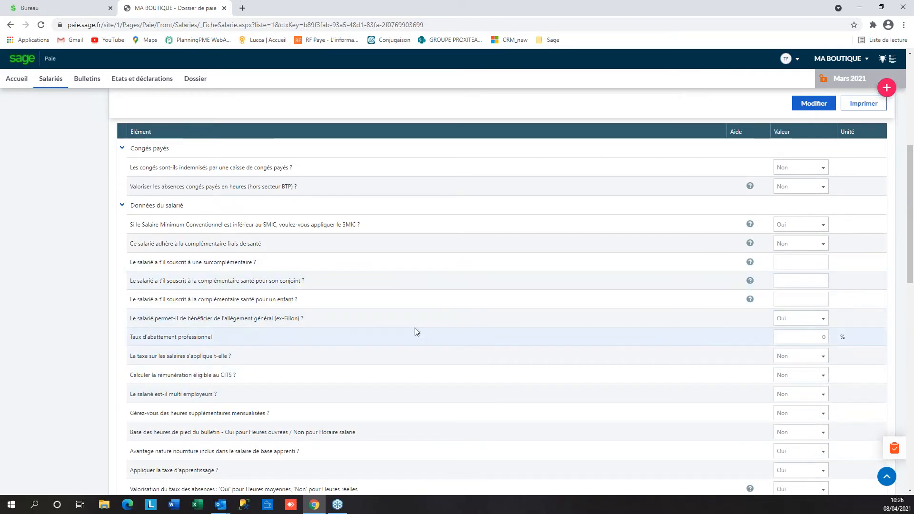
pyautogui.scroll(6, 415, 328)
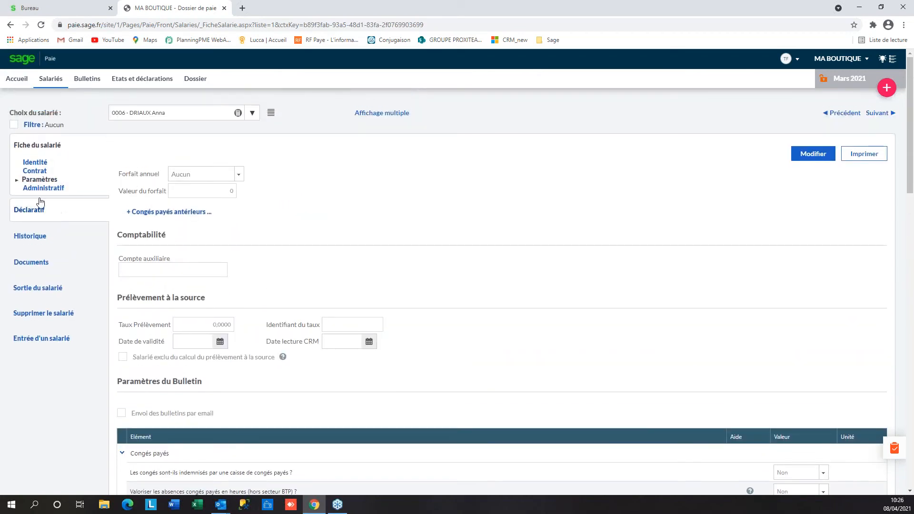
# Show the employee's Administratif details and scroll through them
pyautogui.click(41, 189)
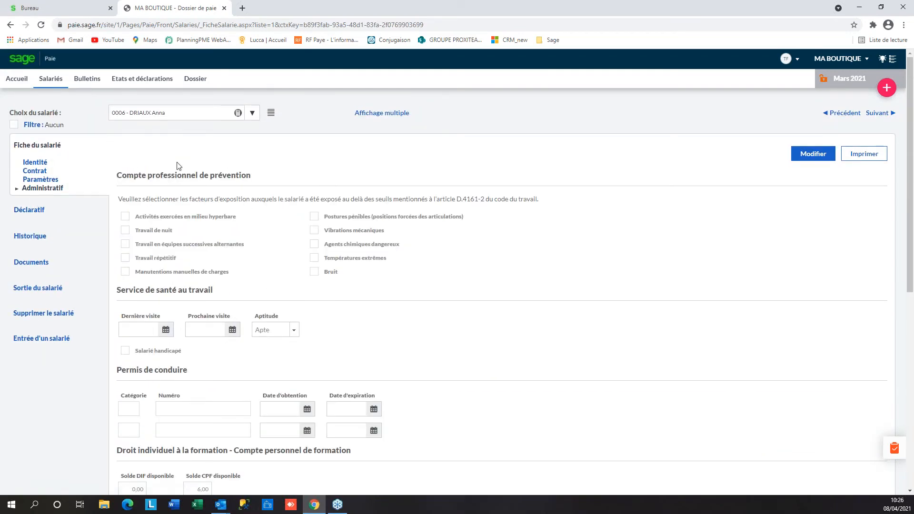
pyautogui.scroll(-2, 394, 307)
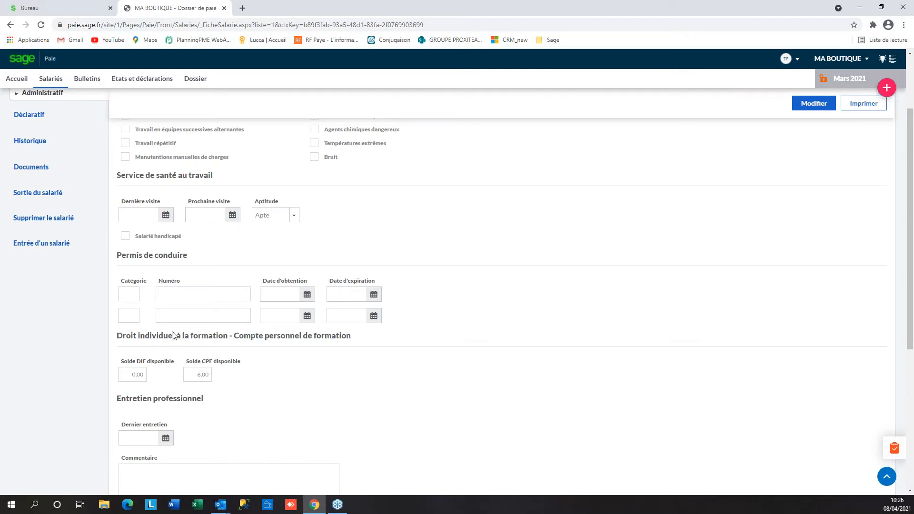
pyautogui.scroll(-3, 215, 285)
pyautogui.scroll(1, 193, 234)
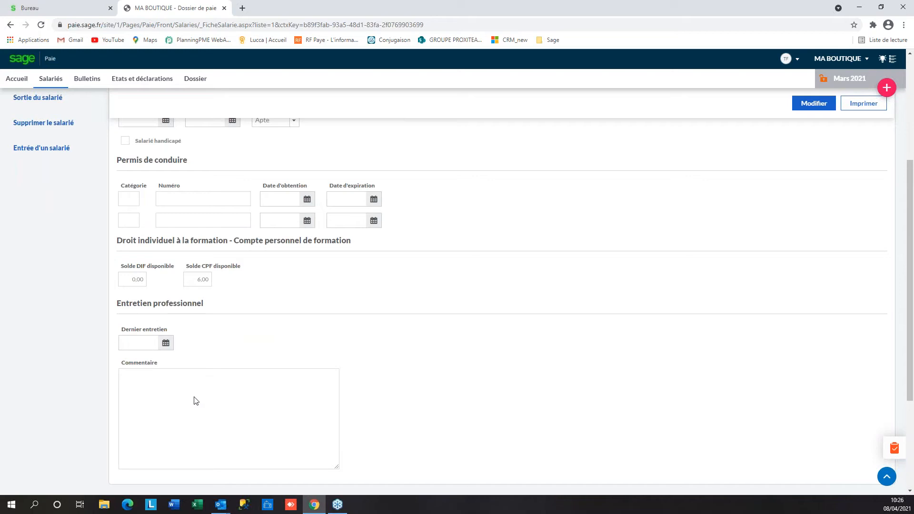
pyautogui.scroll(5, 194, 400)
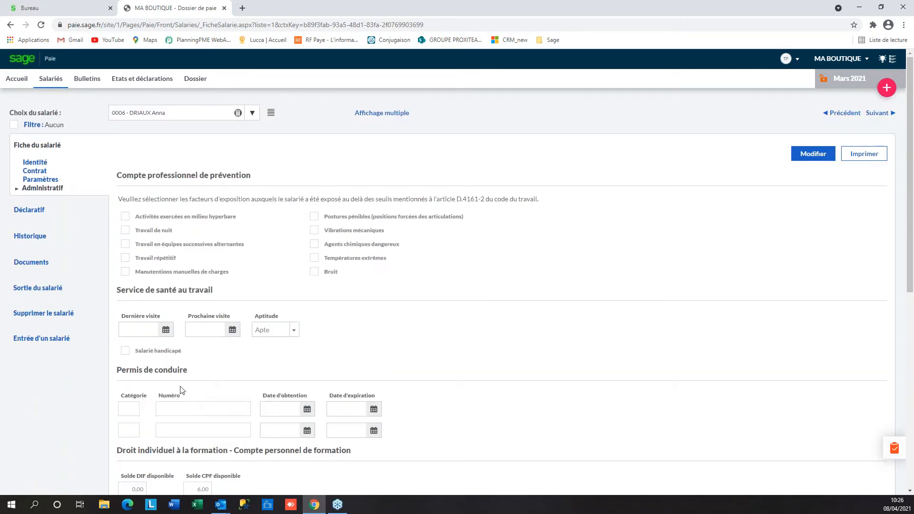
# Display the Déclaratif parameters: profession code 554e and a MUTEX contract from 01/01/2021
pyautogui.click(31, 216)
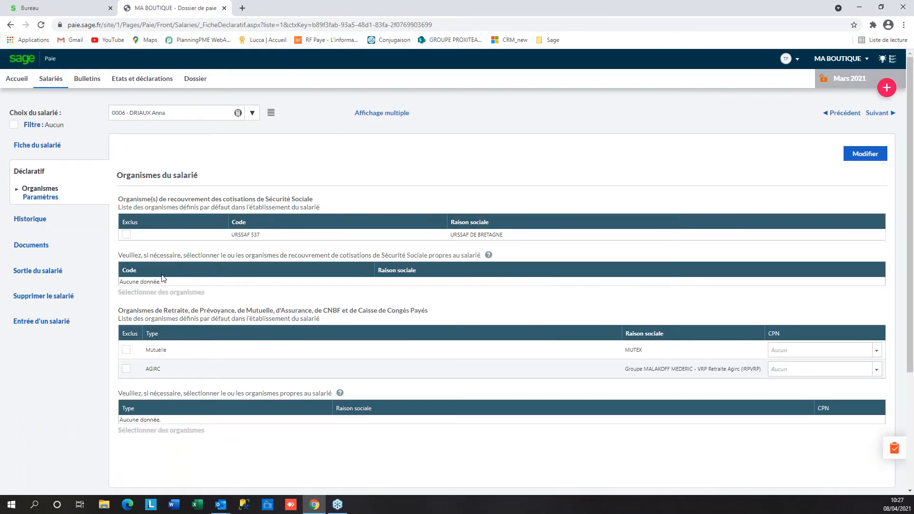
pyautogui.click(32, 200)
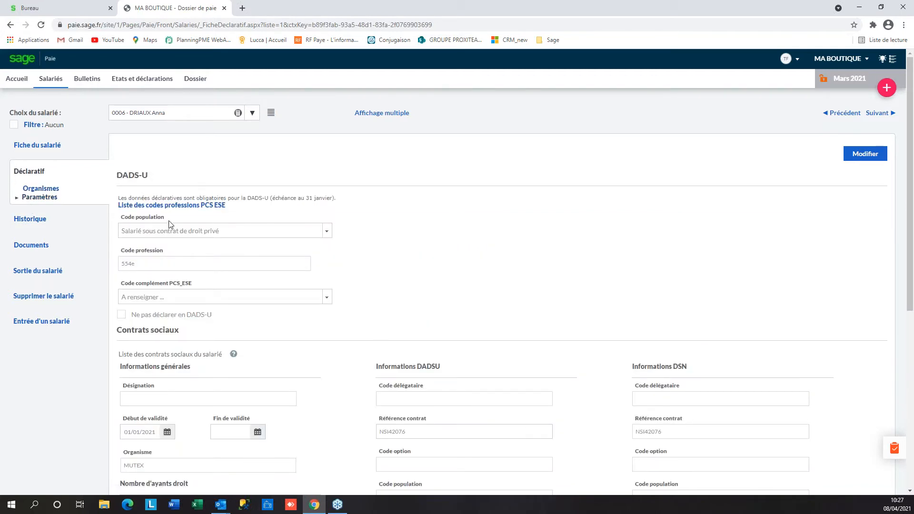
pyautogui.scroll(-2, 174, 199)
pyautogui.scroll(-2, 174, 198)
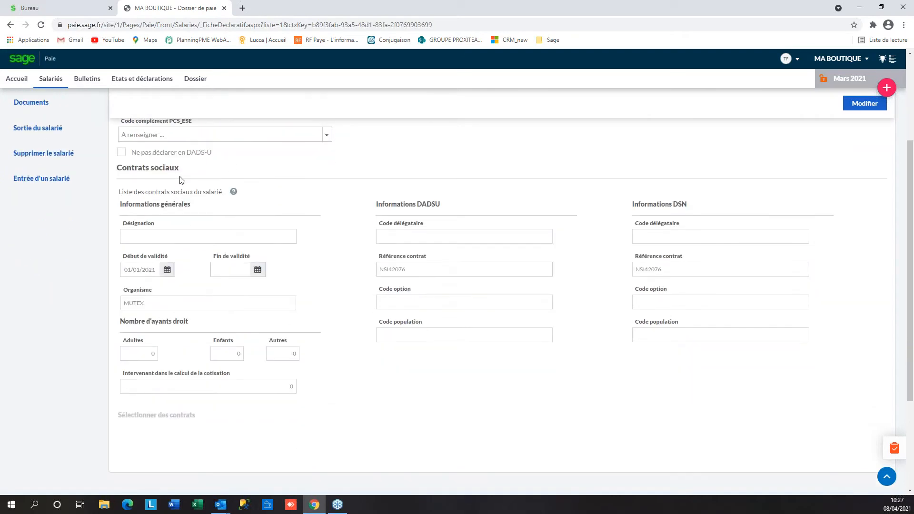
pyautogui.scroll(2, 221, 298)
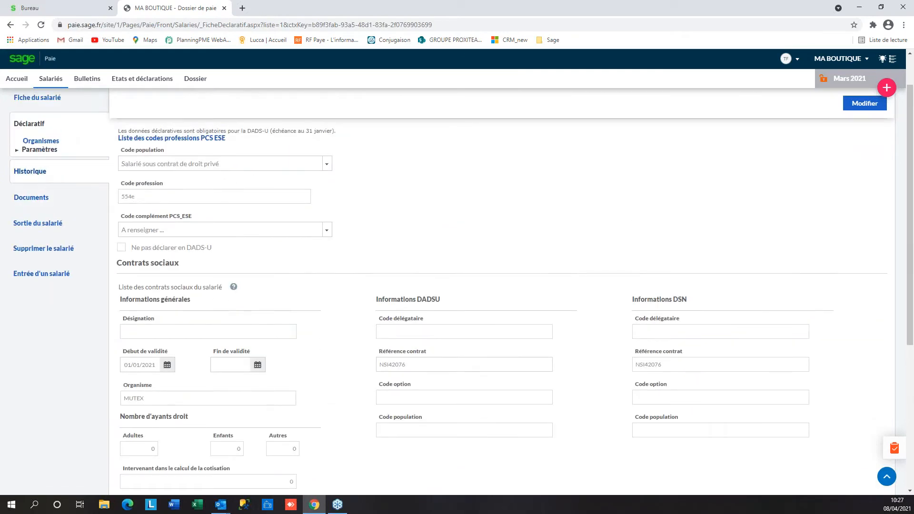
# Download the March 2021 payslip PDF from Historique, review Bulletin (4).pdf, then close it
pyautogui.click(26, 175)
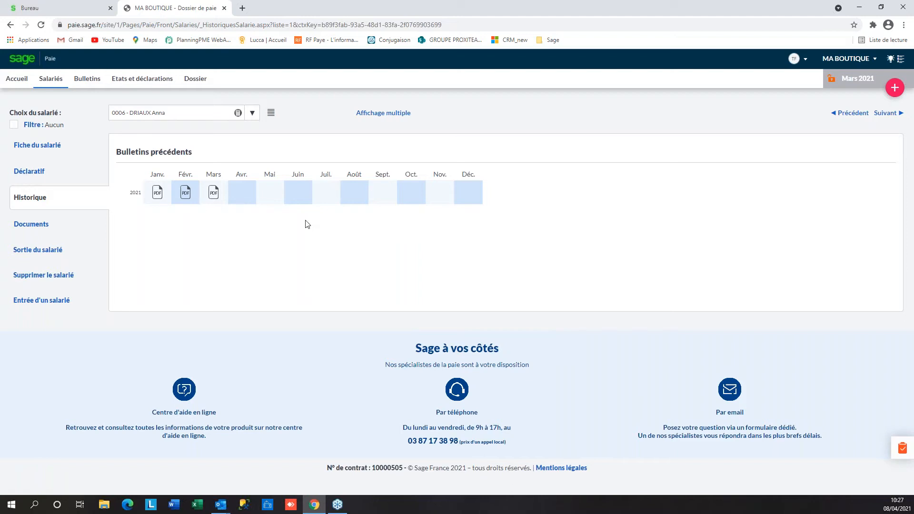
pyautogui.click(214, 193)
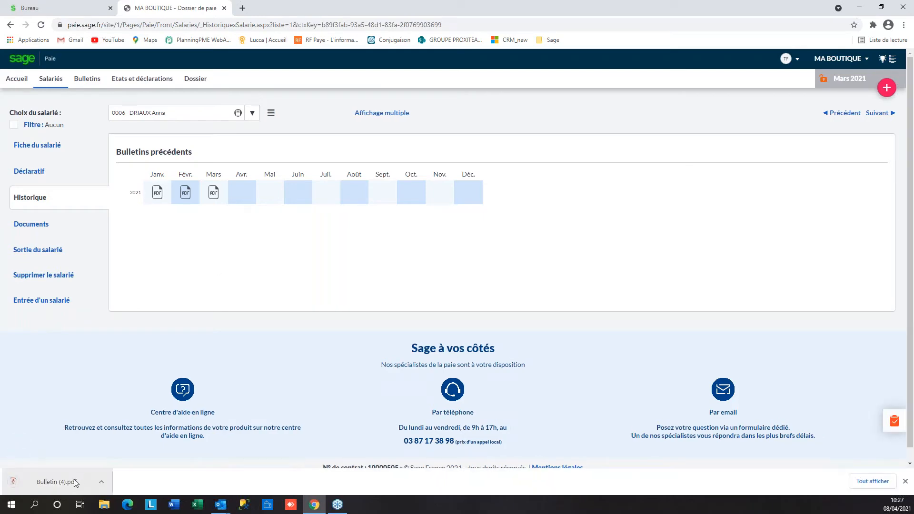
pyautogui.click(69, 484)
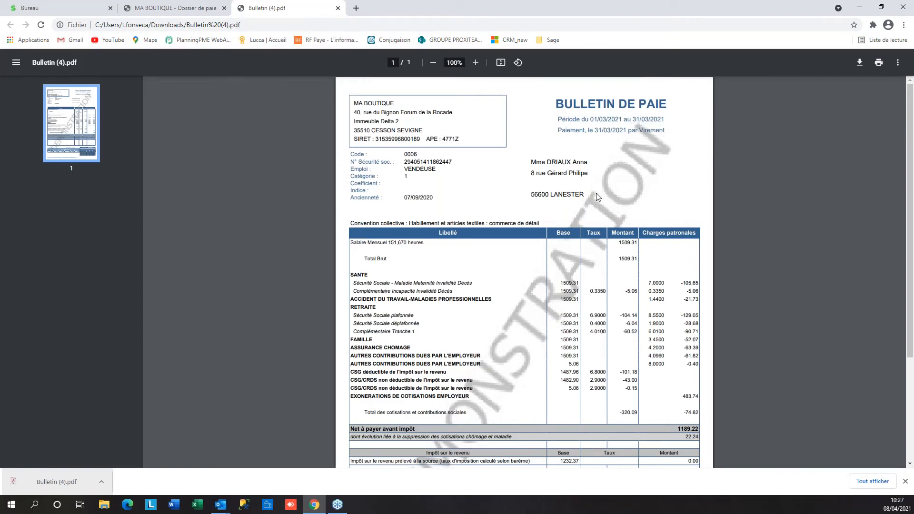
pyautogui.scroll(-3, 597, 198)
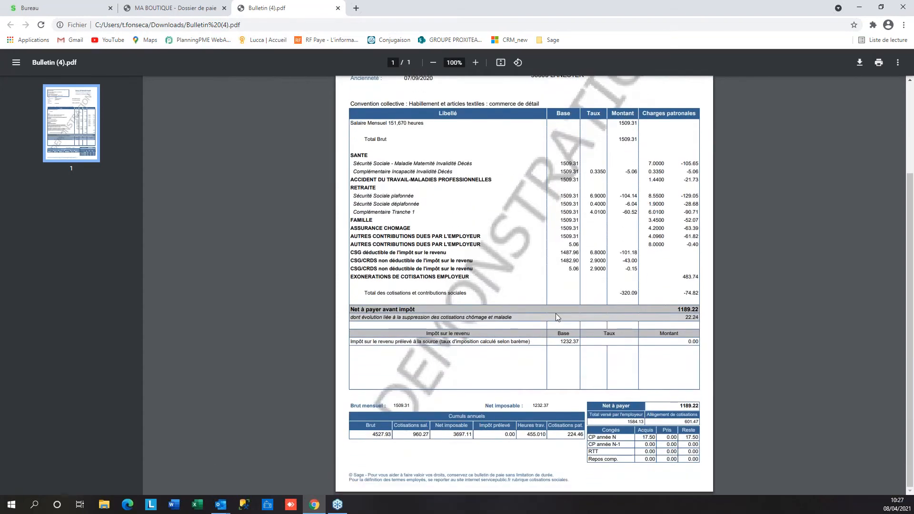
pyautogui.scroll(2, 558, 318)
pyautogui.scroll(1, 595, 240)
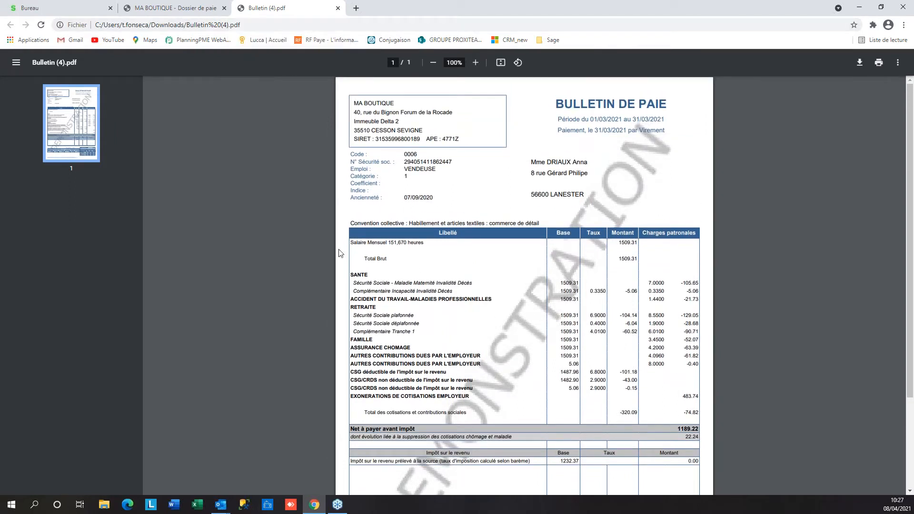
pyautogui.click(339, 9)
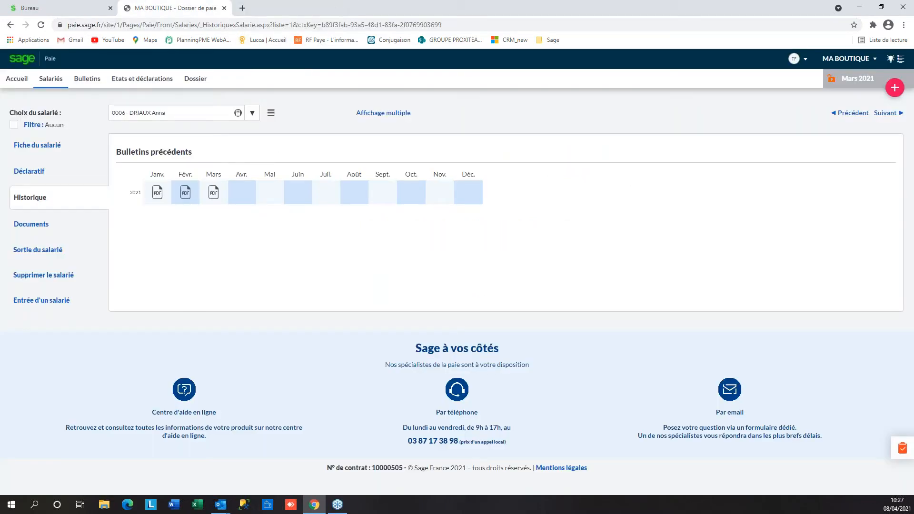
# Go to the employee's Documents page and look over the document list
pyautogui.click(43, 231)
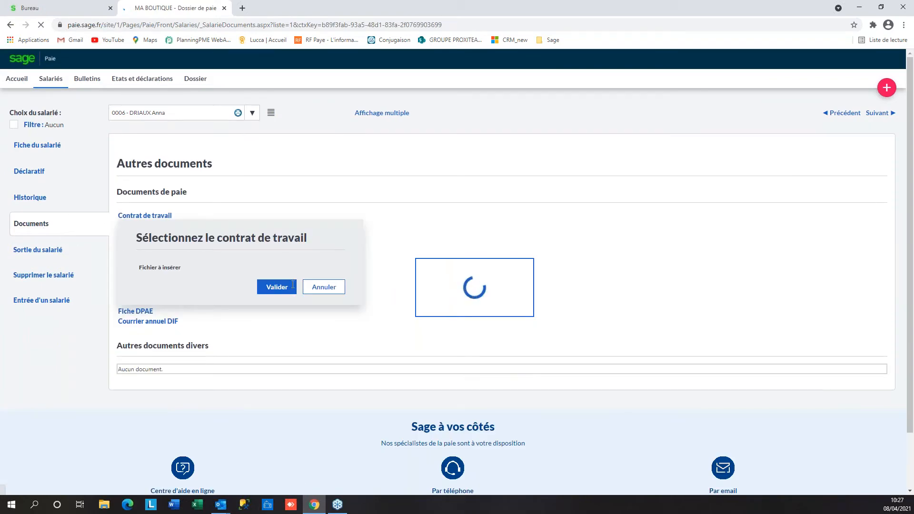
pyautogui.scroll(-3, 420, 254)
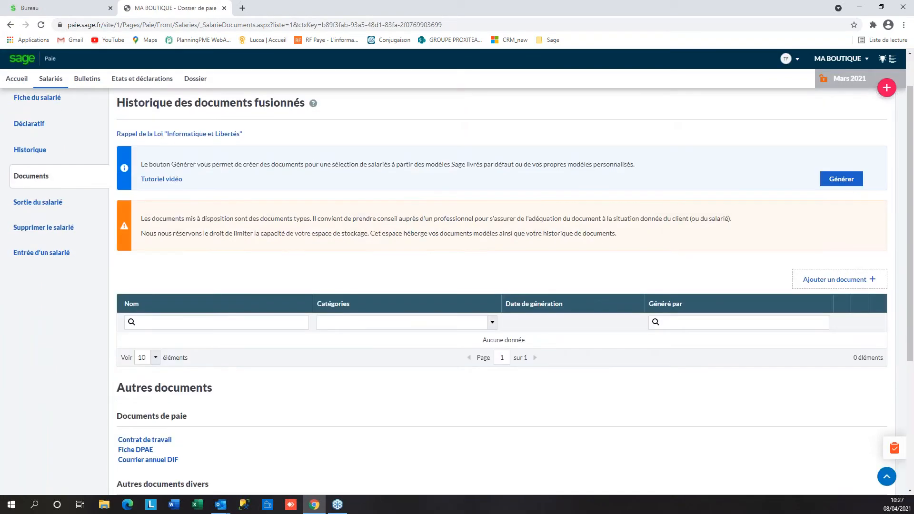
pyautogui.scroll(2, 420, 253)
pyautogui.scroll(1, 420, 254)
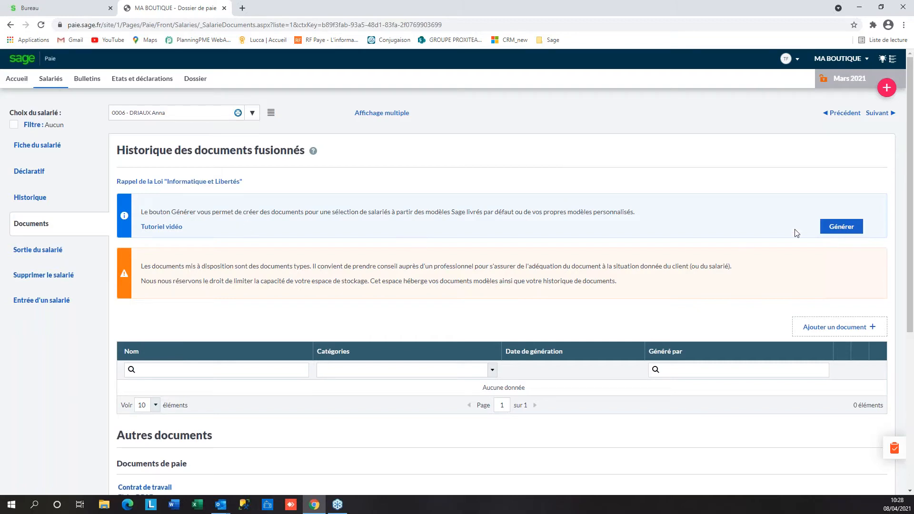
# Generate and archive a Justificatif de deplacement professionnel, then open the downloaded .docx
pyautogui.click(848, 227)
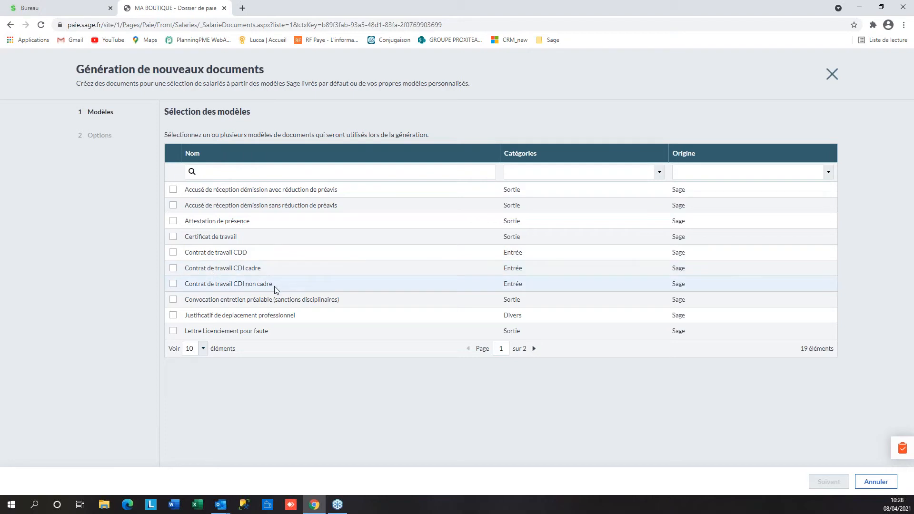
pyautogui.click(172, 318)
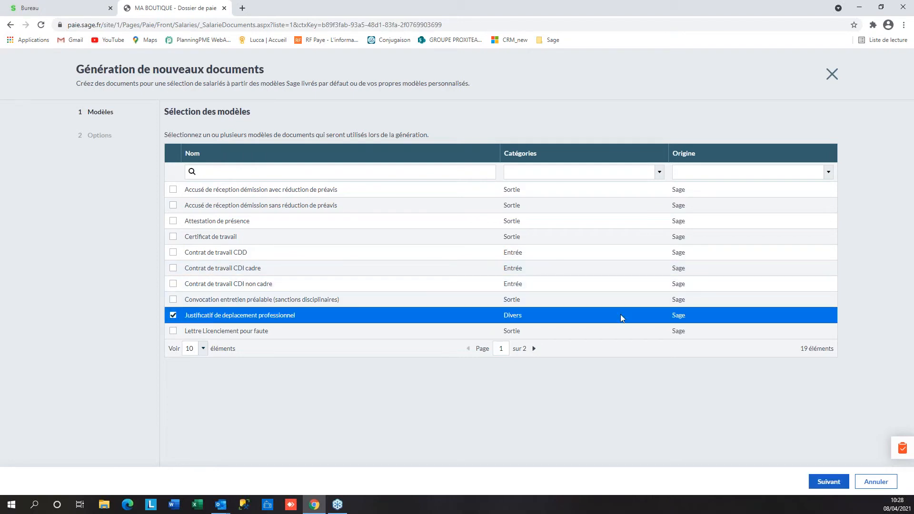
pyautogui.click(826, 482)
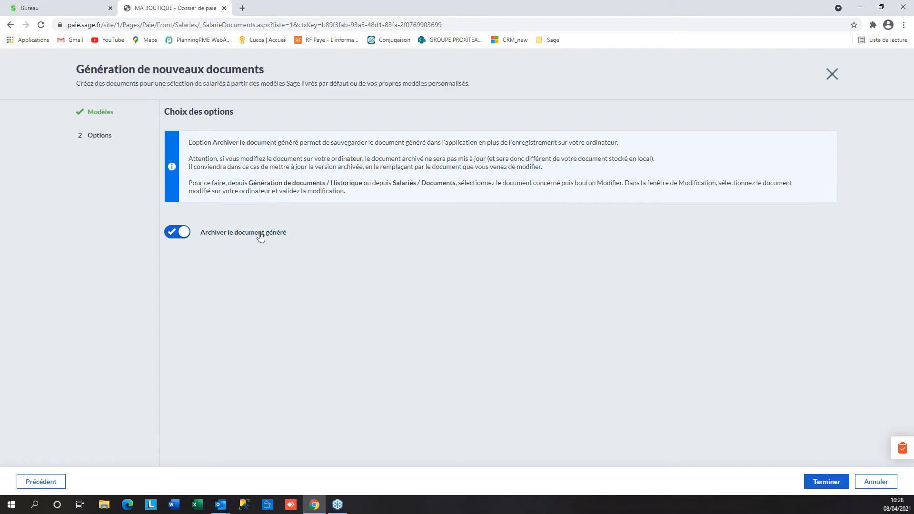
pyautogui.click(827, 484)
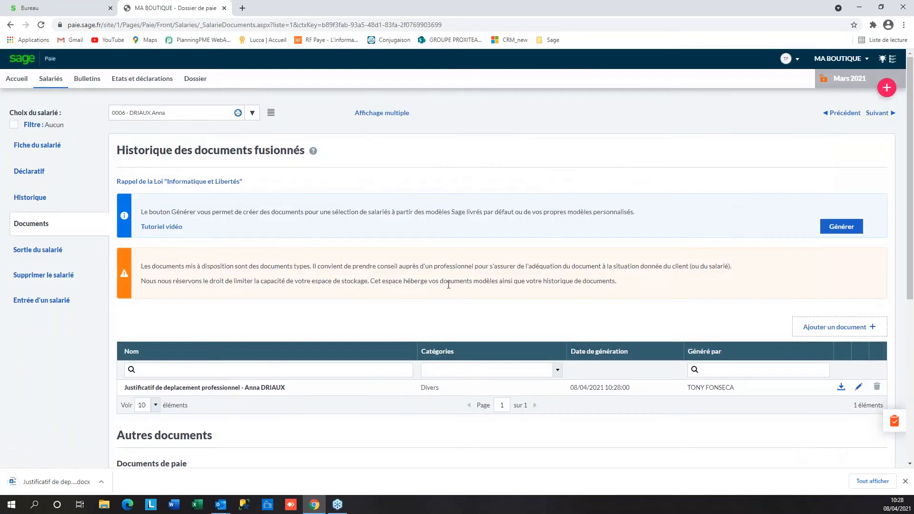
pyautogui.click(38, 482)
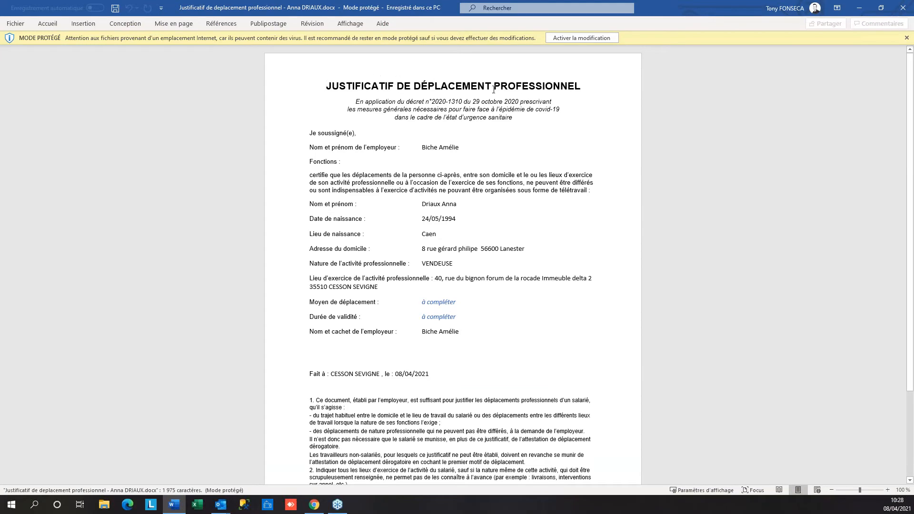
pyautogui.scroll(-2, 503, 151)
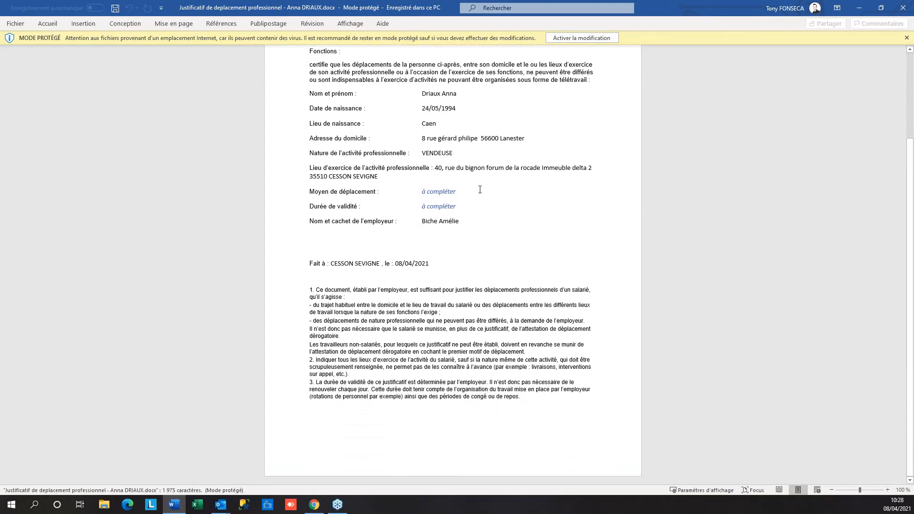
pyautogui.scroll(2, 425, 298)
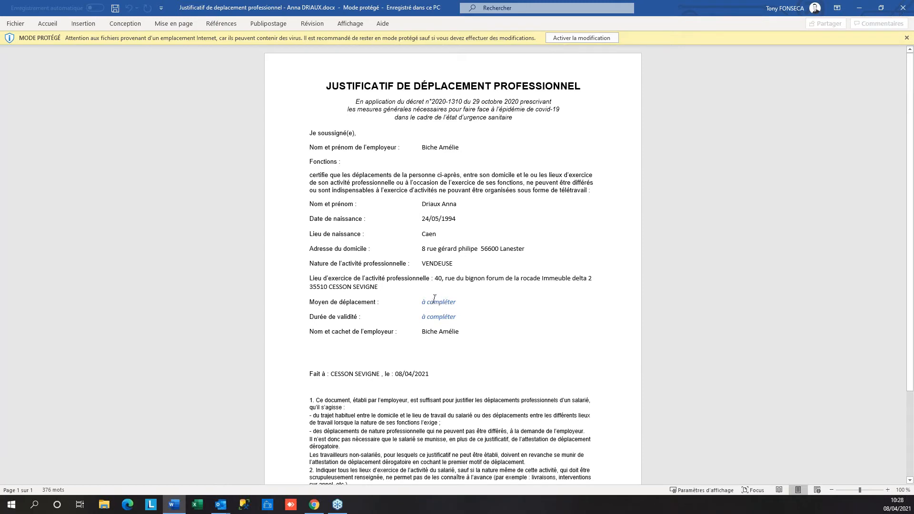
pyautogui.click(905, 9)
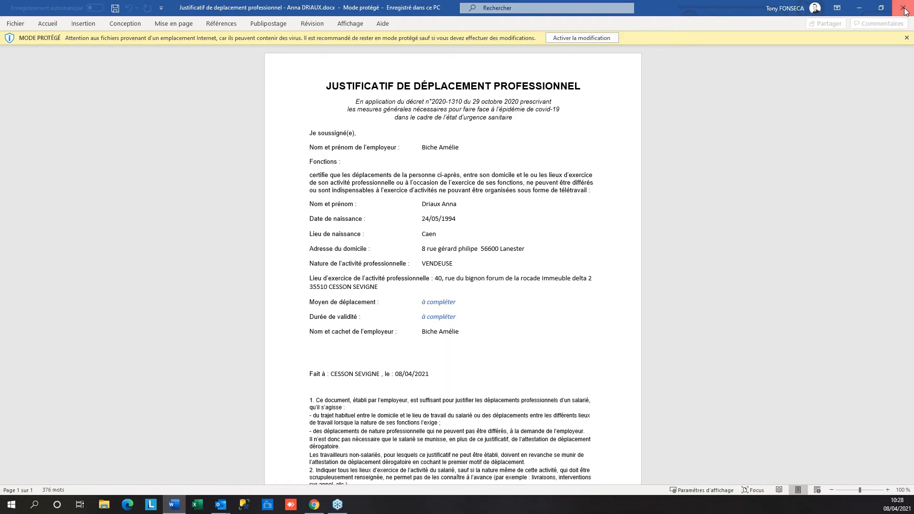
pyautogui.scroll(-2, 165, 375)
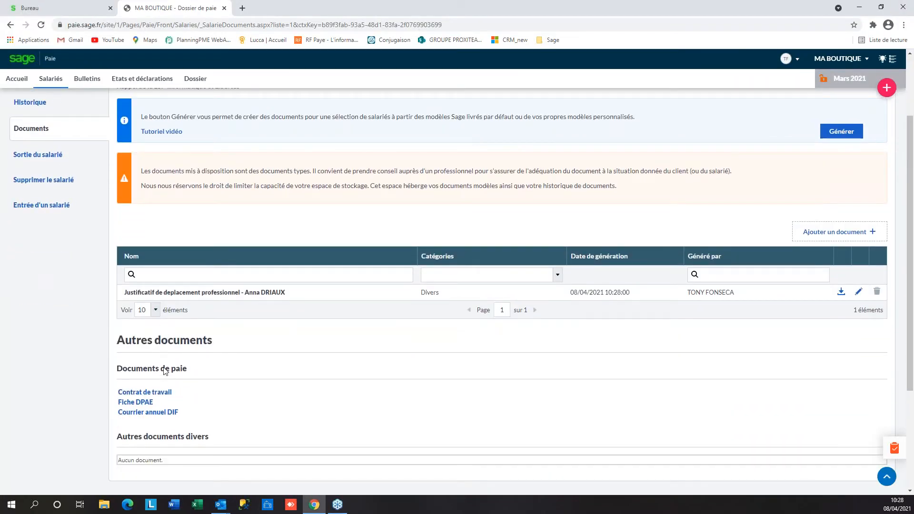
# Review the Documents page, then start the Sortie du salarié wizard (AED, departure 31/03/2021)
pyautogui.scroll(-1, 162, 371)
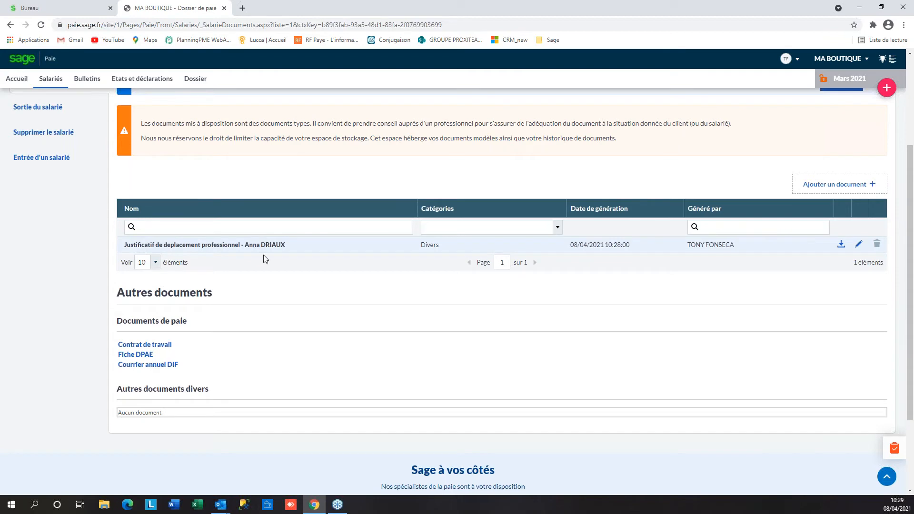
pyautogui.scroll(3, 382, 337)
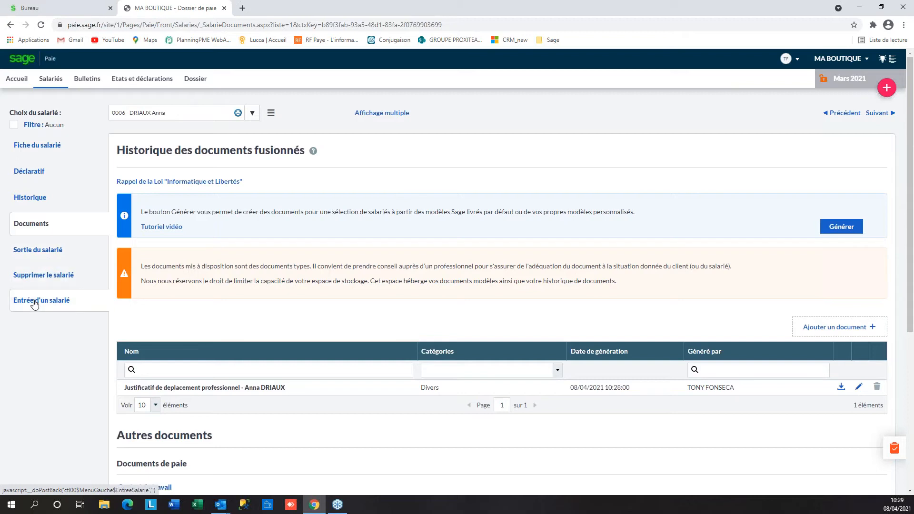
pyautogui.click(32, 253)
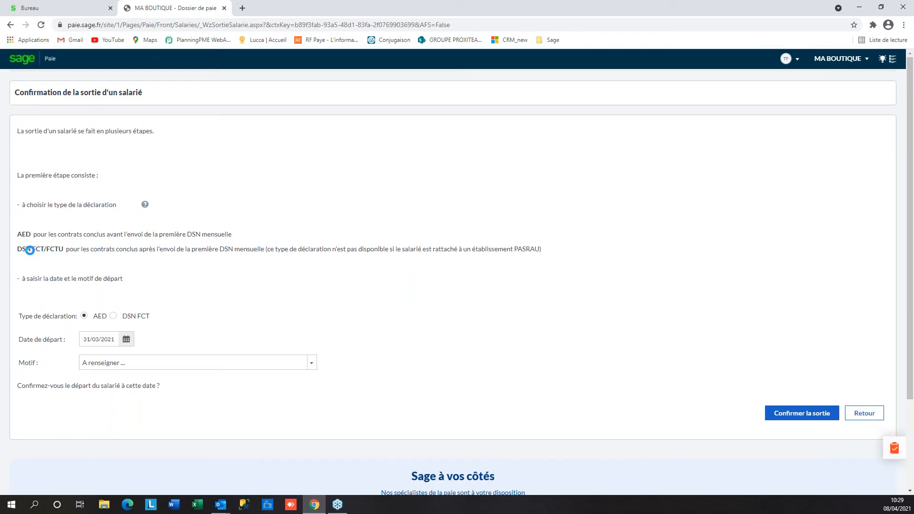
# Back out of the departure wizard unconfirmed and go to the Entrée d'un salarié assistant
pyautogui.click(866, 412)
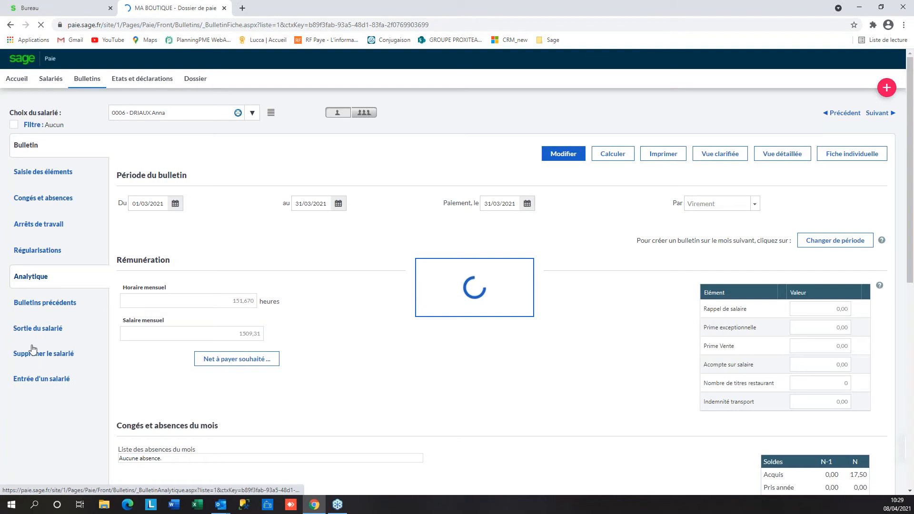
pyautogui.click(45, 390)
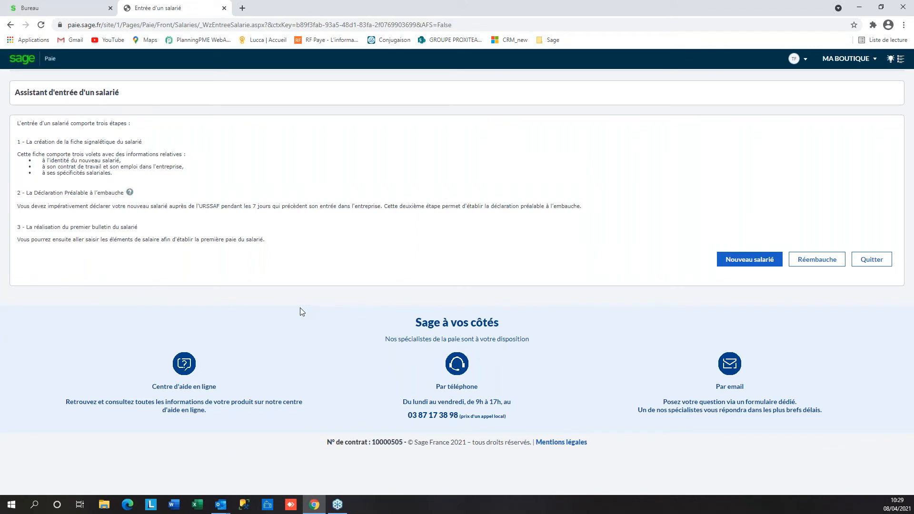
# Start a Nouveau salarié entry and advance to the contract step
pyautogui.click(752, 260)
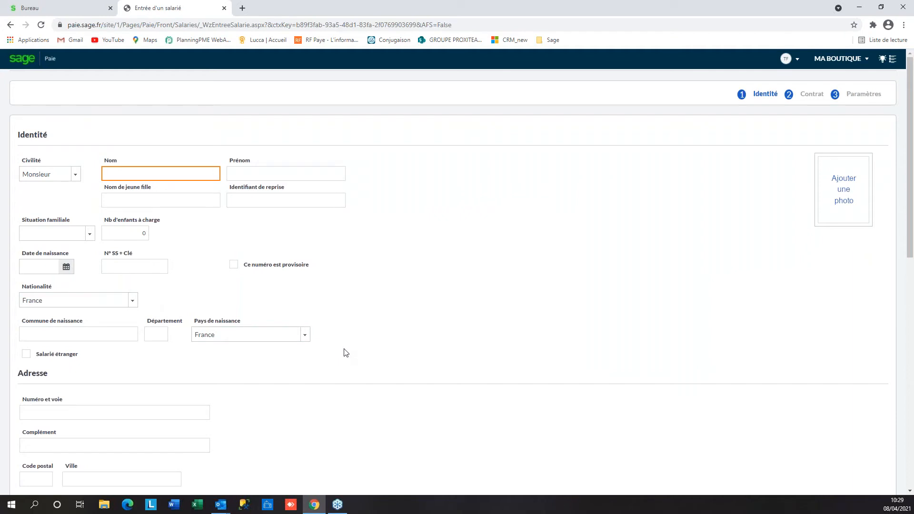
pyautogui.scroll(-10, 346, 353)
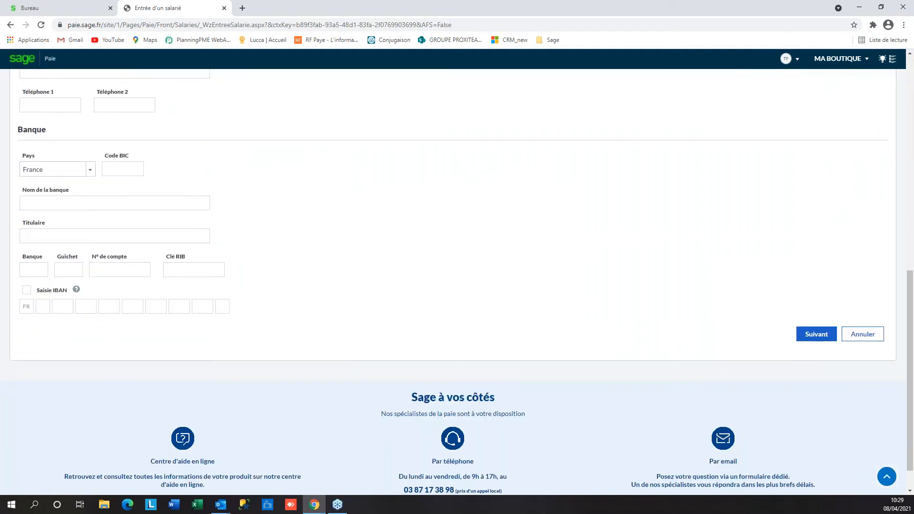
pyautogui.click(816, 334)
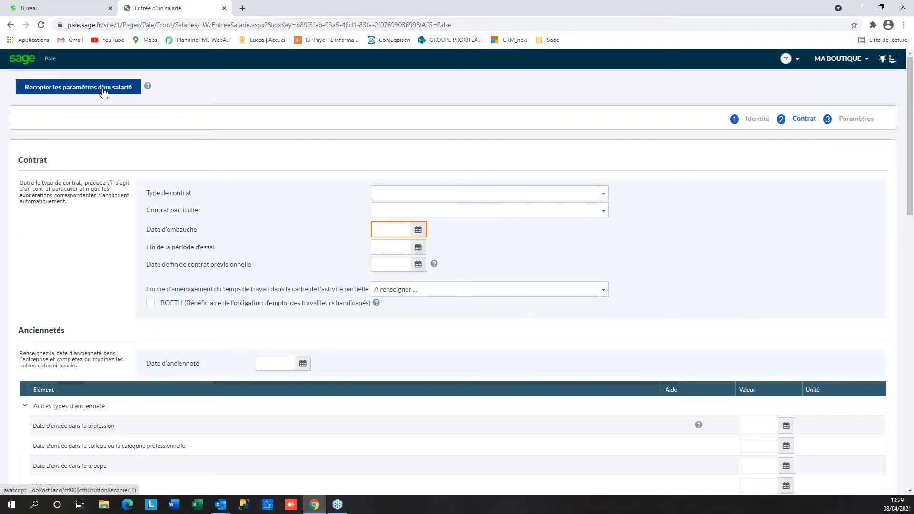
pyautogui.scroll(-4, 709, 310)
pyautogui.scroll(4, 147, 282)
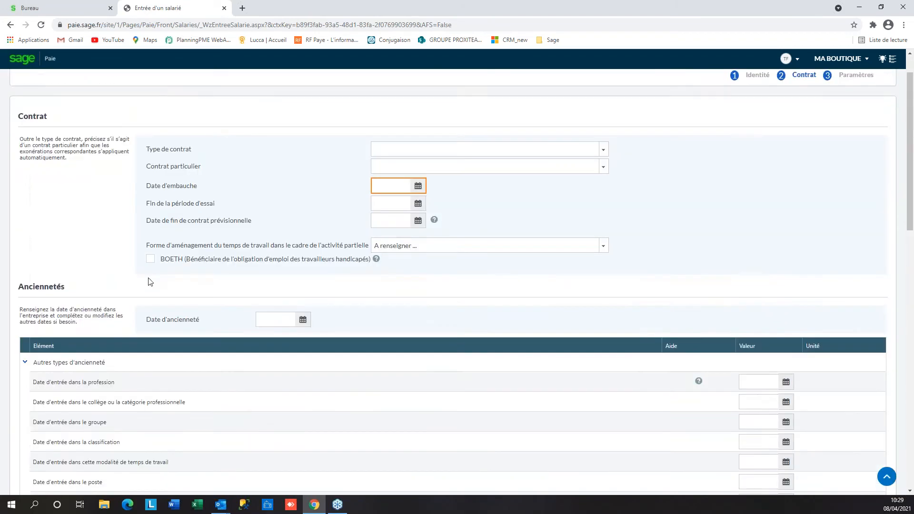
# Copy a permanent contract from an existing employee, review the fields, then cancel the entry
pyautogui.click(119, 93)
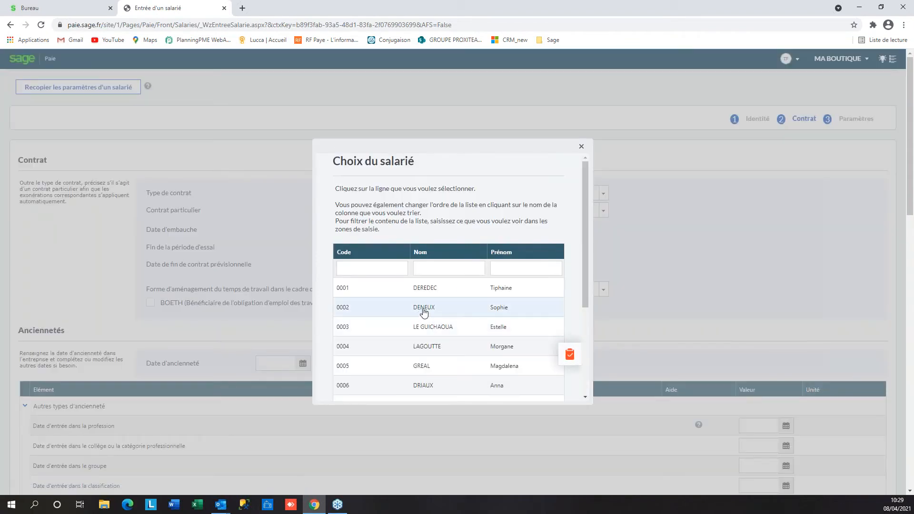
pyautogui.click(424, 310)
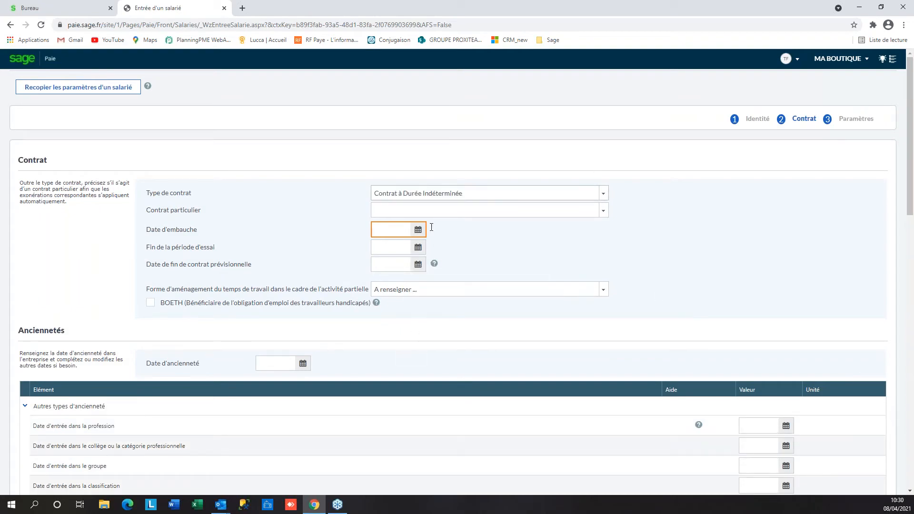
pyautogui.scroll(-3, 457, 286)
pyautogui.scroll(-3, 424, 305)
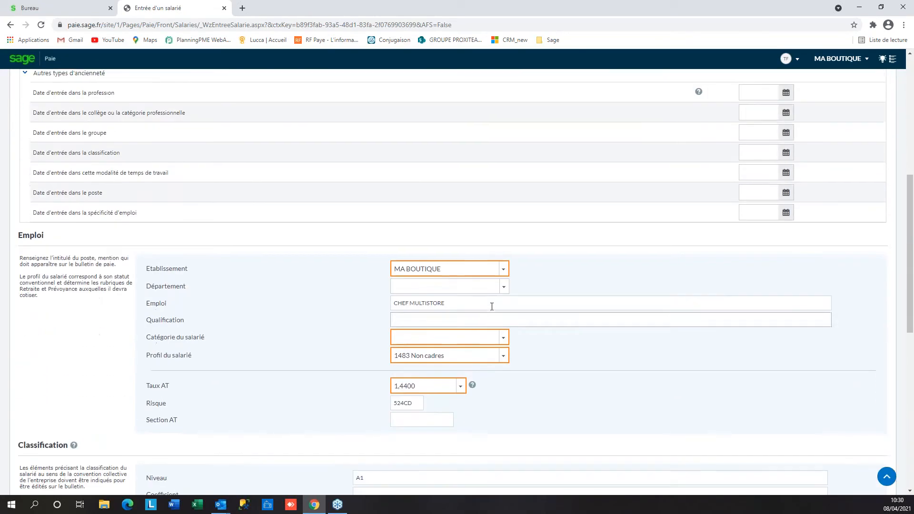
pyautogui.scroll(-6, 380, 415)
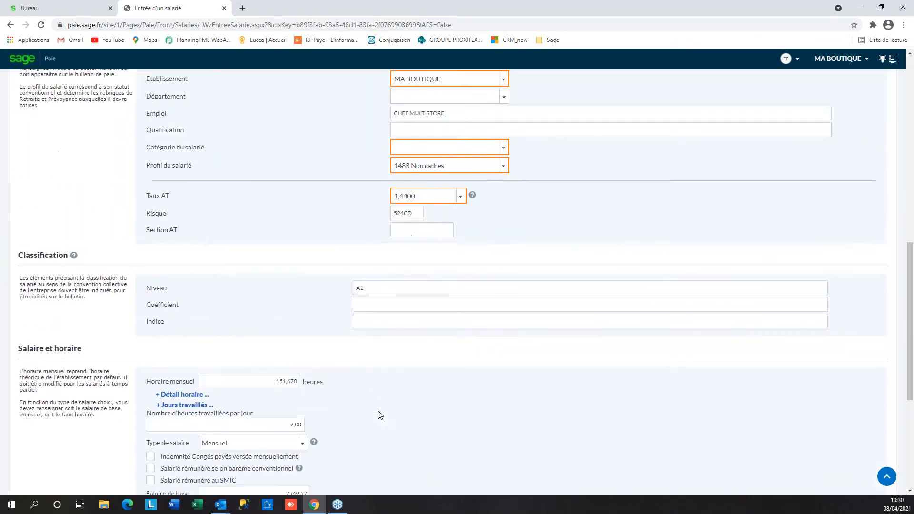
pyautogui.click(877, 404)
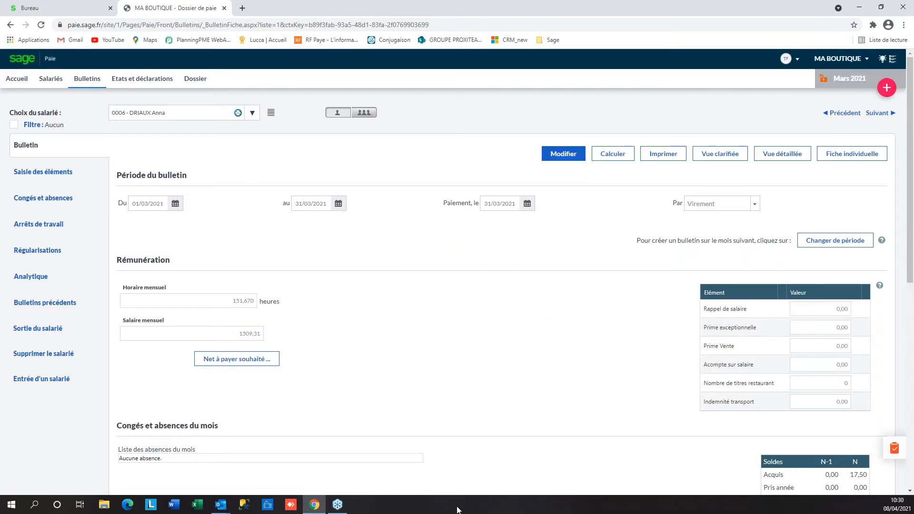
# Return to the employee's record and review its CDI contract hired 07/09/2020
pyautogui.click(52, 80)
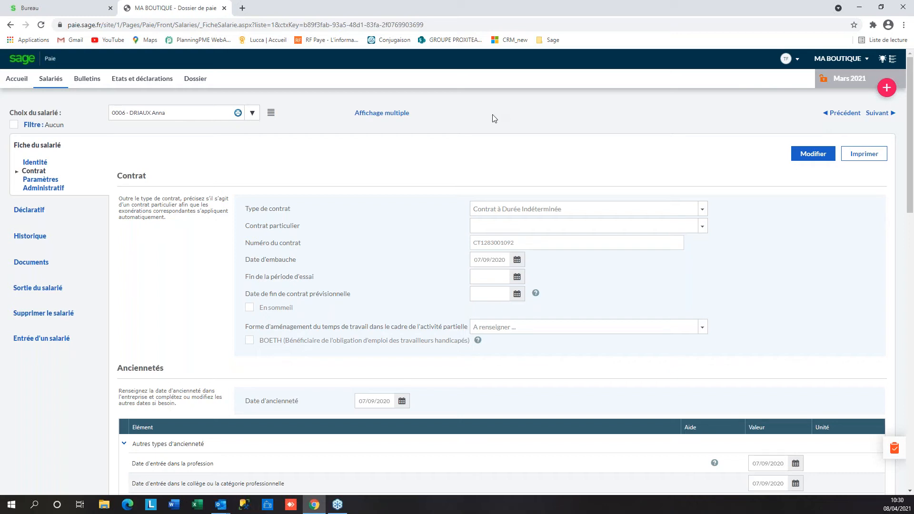
pyautogui.scroll(-3, 723, 172)
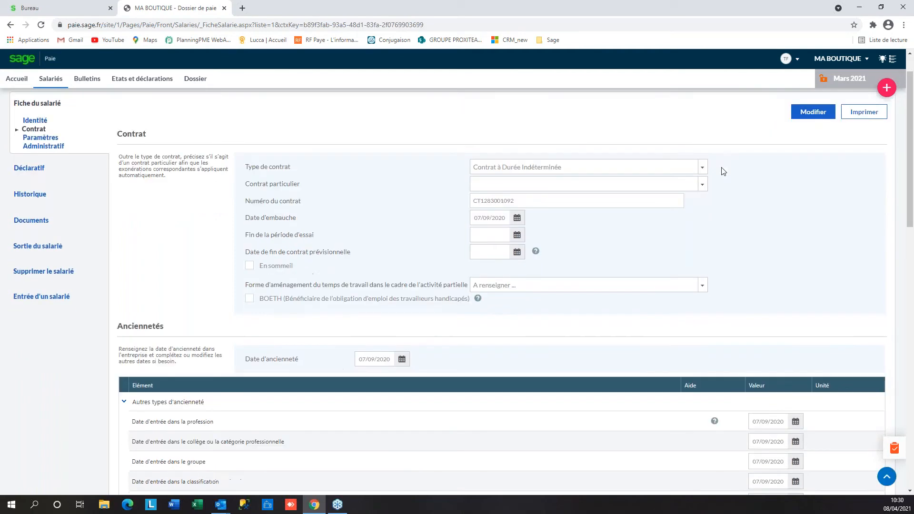
pyautogui.scroll(2, 723, 172)
pyautogui.scroll(-1, 724, 171)
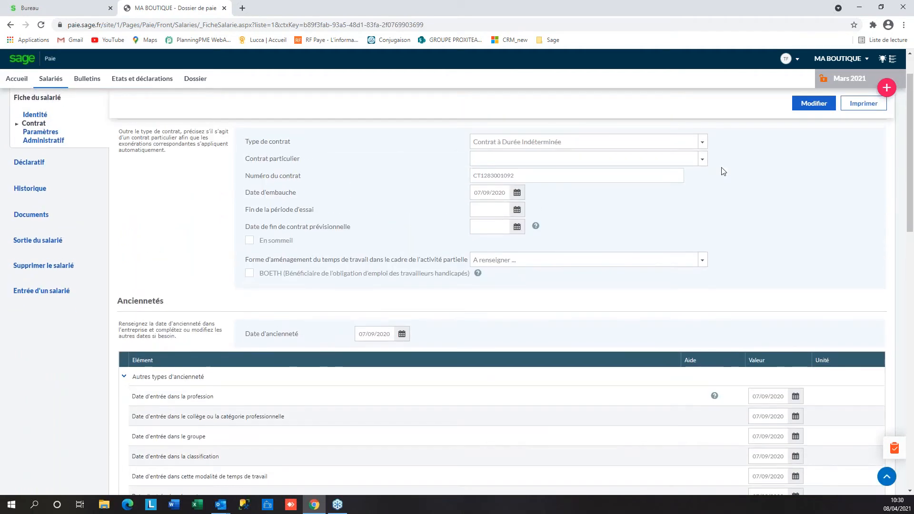
pyautogui.scroll(2, 724, 172)
# Clear the employee's classification Niveau and save, raising the 'Classification manquante' warning
pyautogui.click(808, 156)
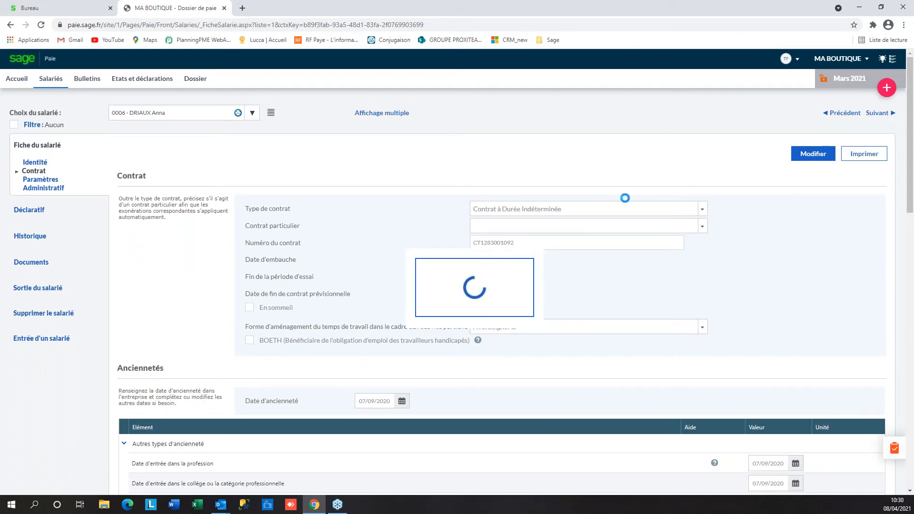
pyautogui.scroll(-10, 386, 298)
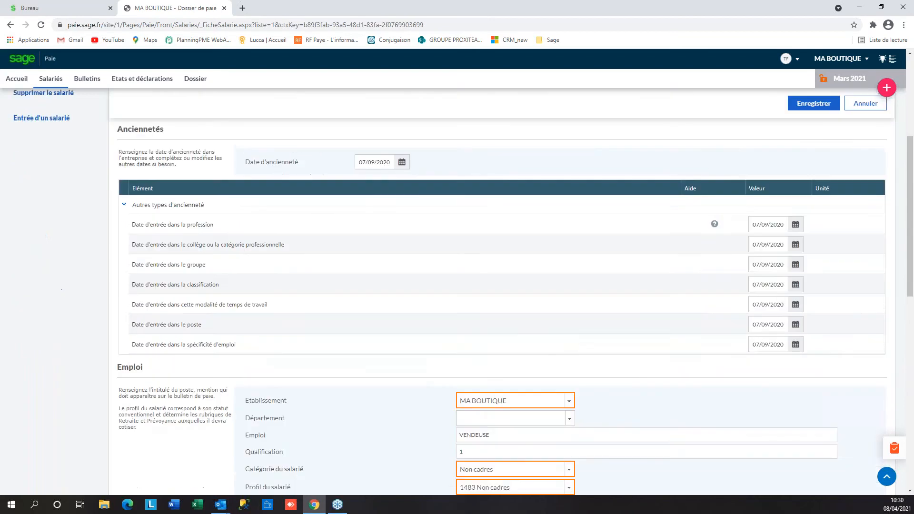
pyautogui.click(465, 293)
pyautogui.scroll(-3, 281, 324)
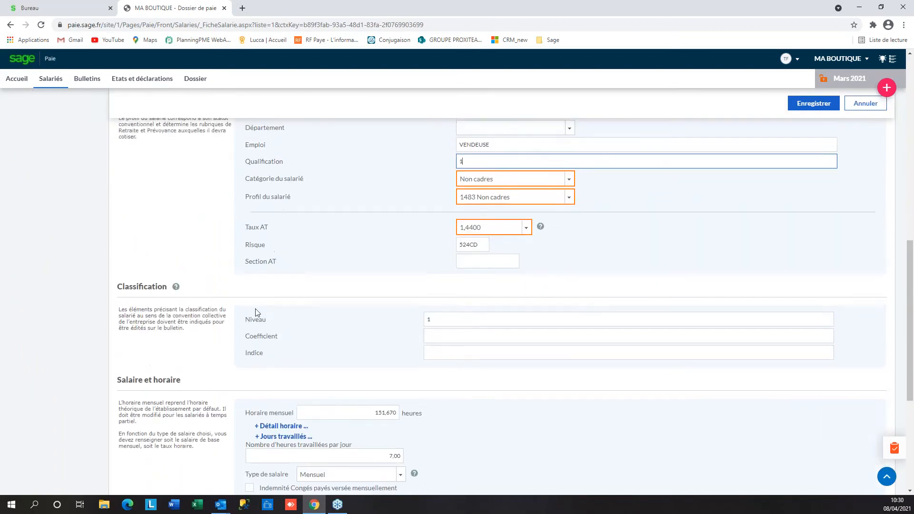
pyautogui.scroll(1, 256, 313)
pyautogui.click(452, 354)
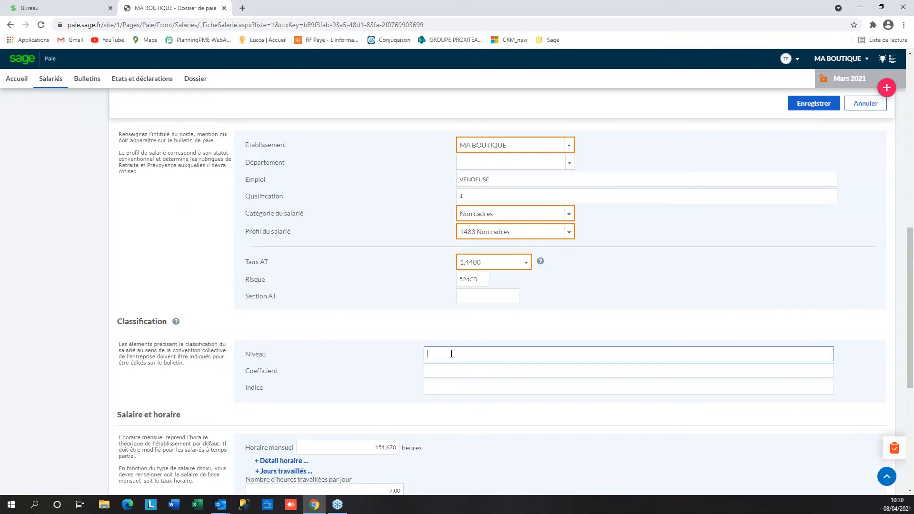
pyautogui.click(814, 104)
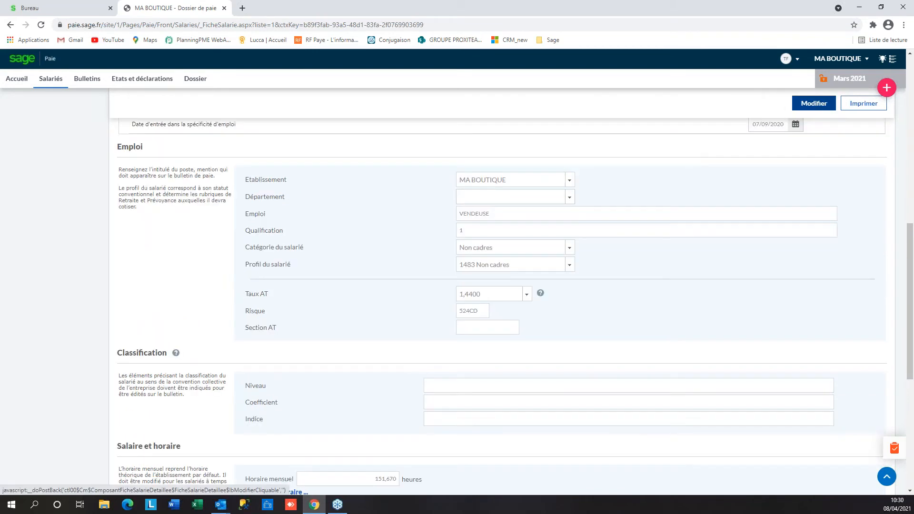
pyautogui.scroll(10, 736, 193)
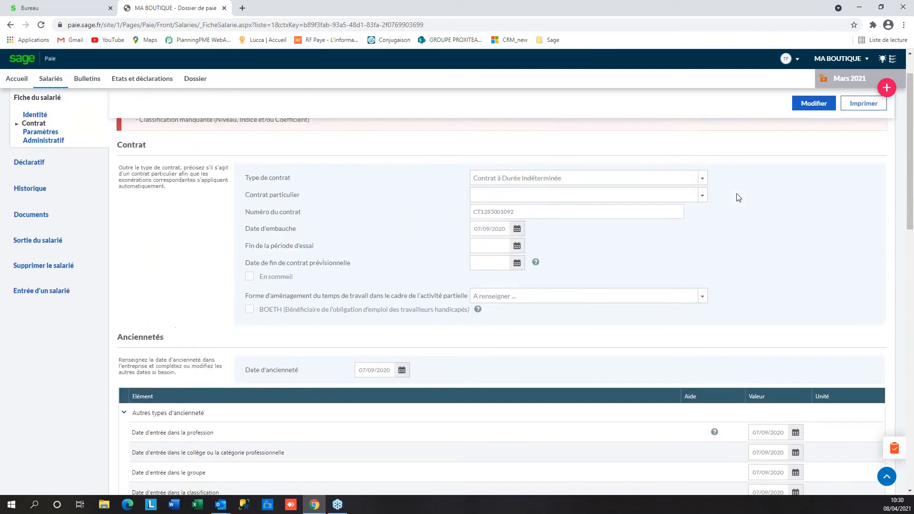
pyautogui.scroll(2, 738, 197)
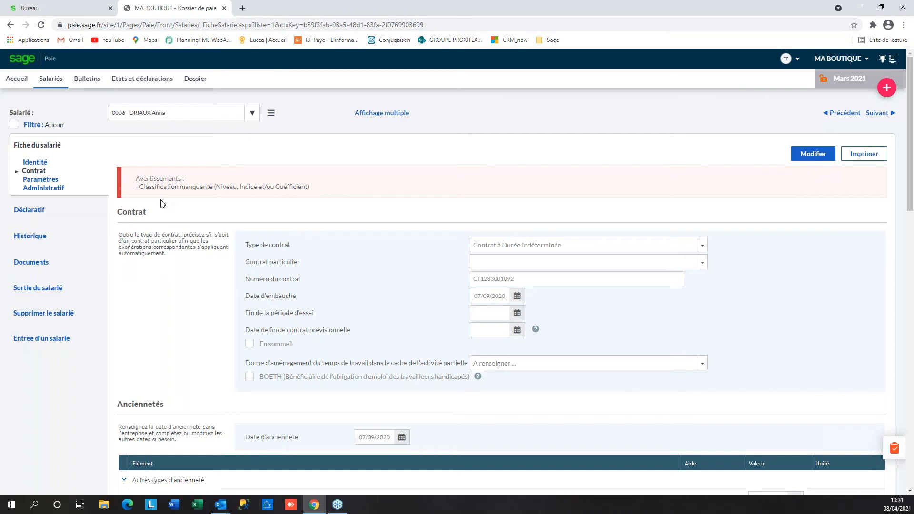
pyautogui.click(386, 116)
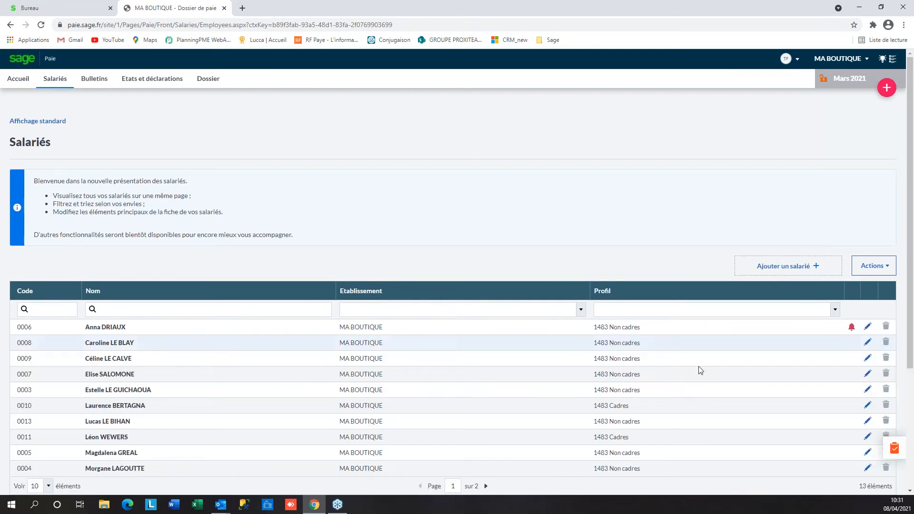
pyautogui.moveTo(854, 327)
pyautogui.scroll(-2, 740, 313)
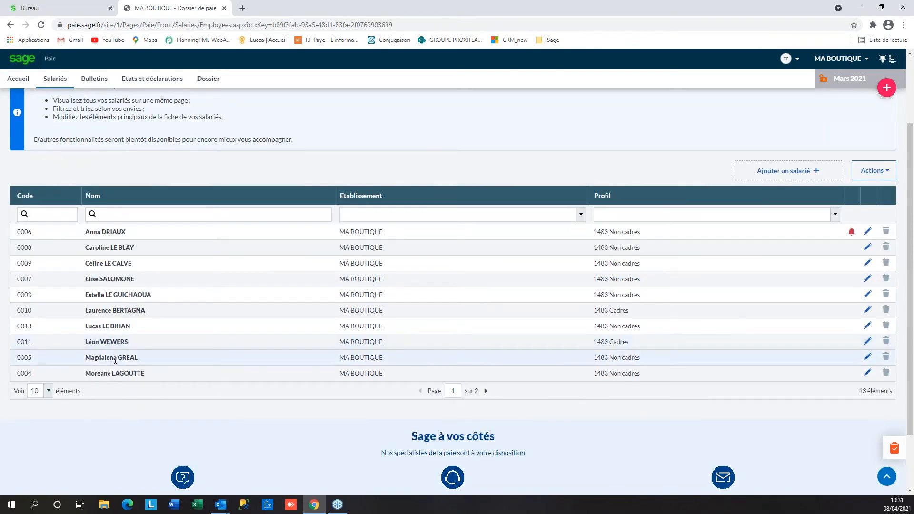
pyautogui.scroll(2, 57, 190)
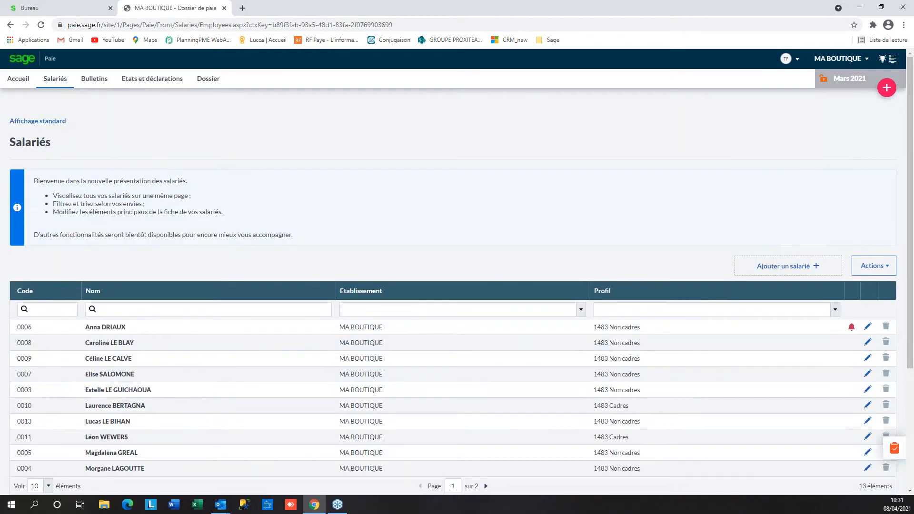
pyautogui.click(31, 123)
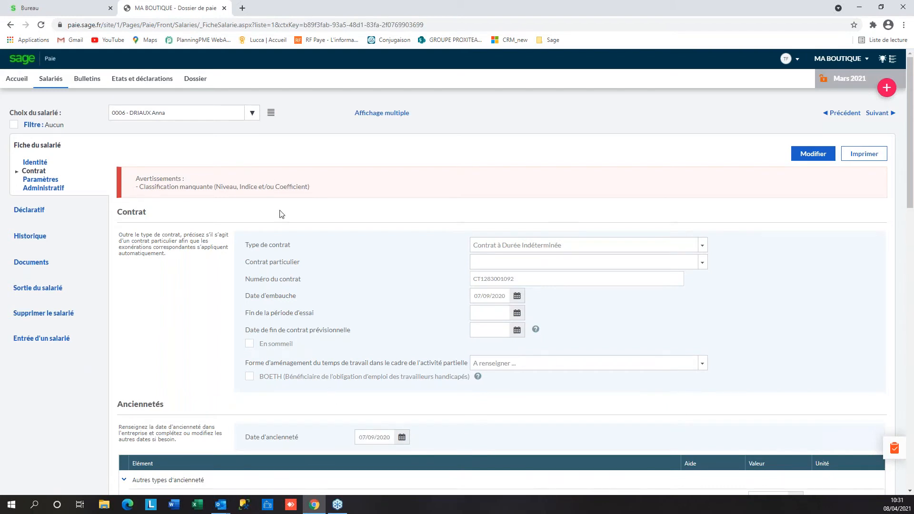
# Switch to the brand-promoter employee's record via the Salarié dropdown
pyautogui.click(253, 115)
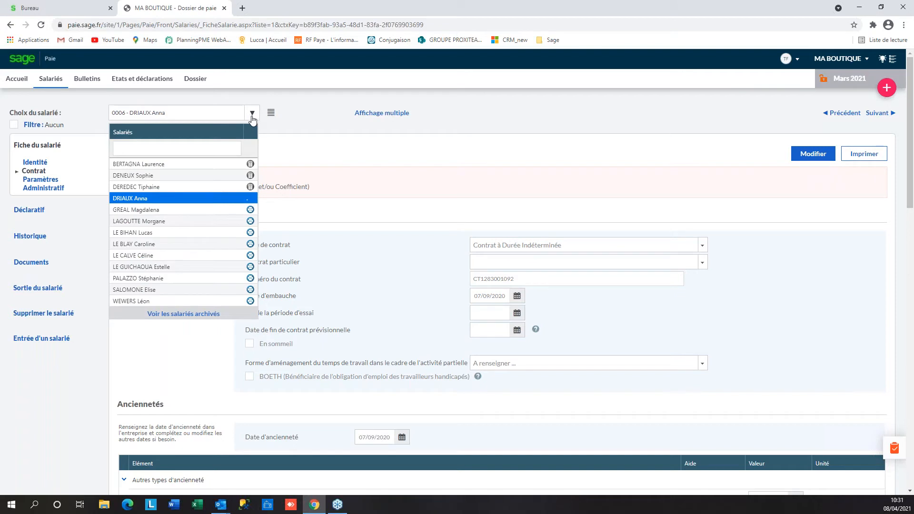
pyautogui.click(153, 223)
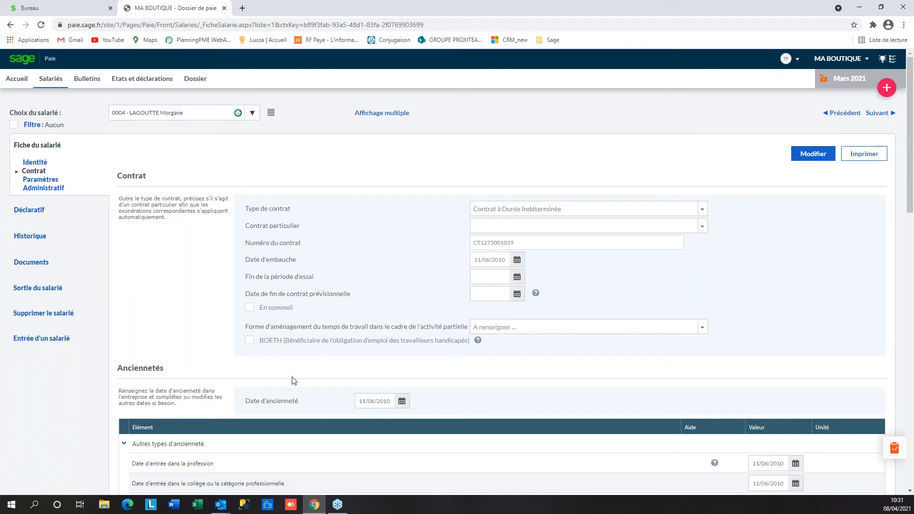
pyautogui.scroll(-2, 292, 382)
pyautogui.scroll(2, 292, 377)
# Clear her Niveau from 5 to blank and save the record
pyautogui.click(813, 153)
pyautogui.scroll(-8, 362, 278)
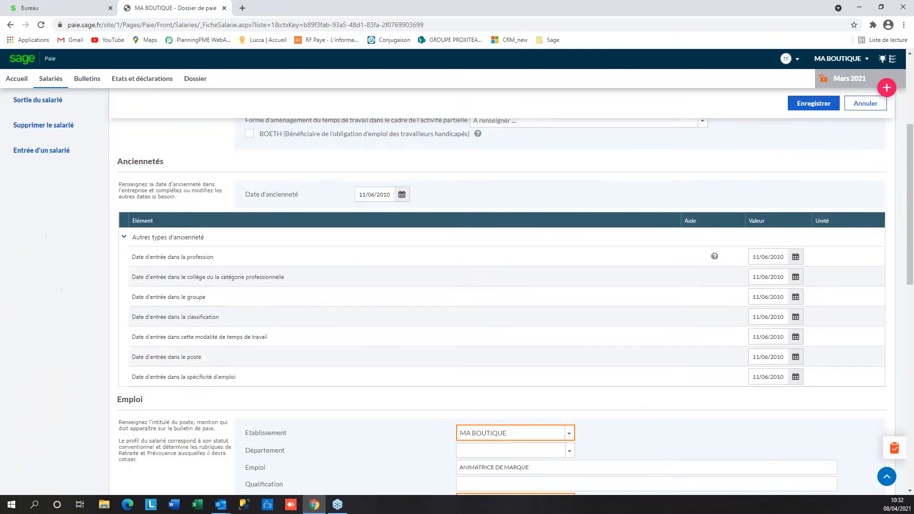
pyautogui.scroll(-3, 363, 278)
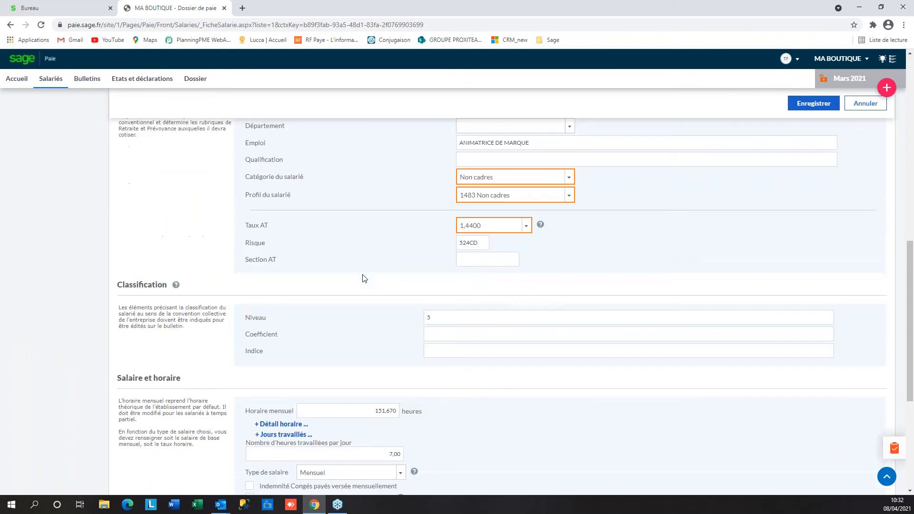
pyautogui.click(465, 305)
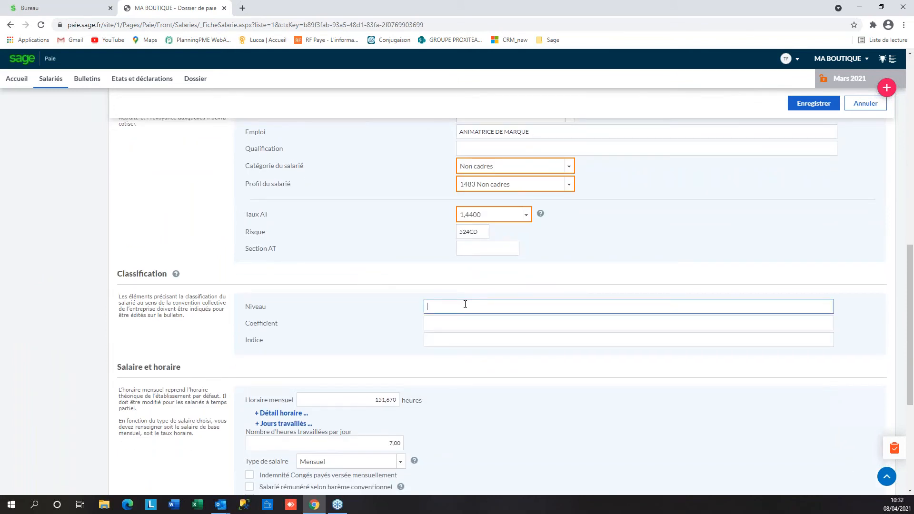
pyautogui.click(813, 104)
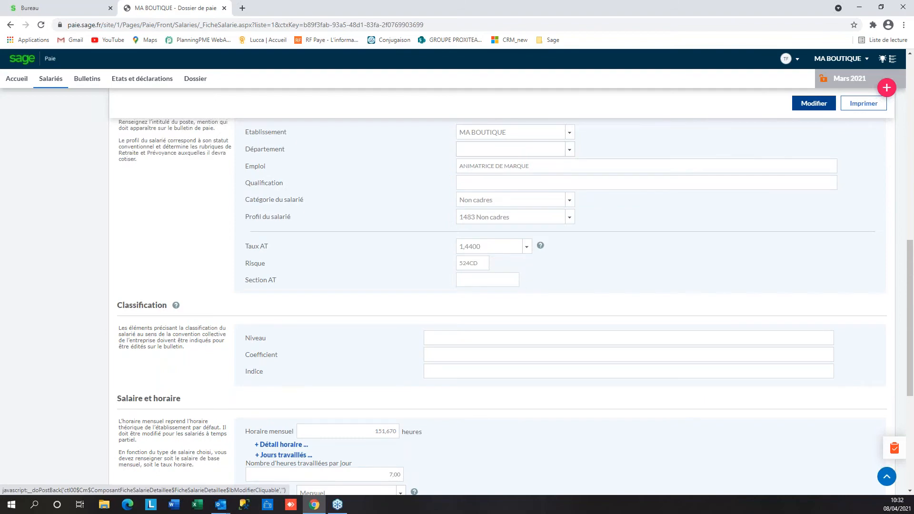
pyautogui.scroll(7, 367, 200)
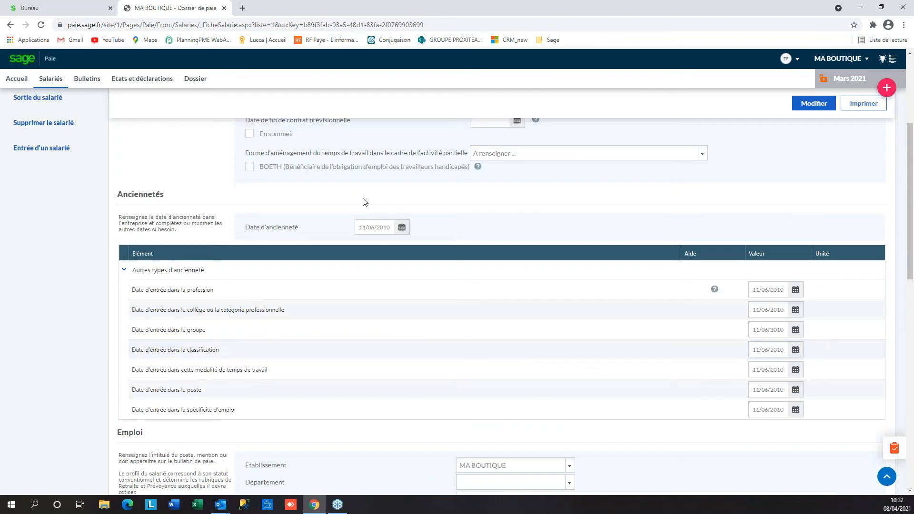
pyautogui.scroll(5, 364, 201)
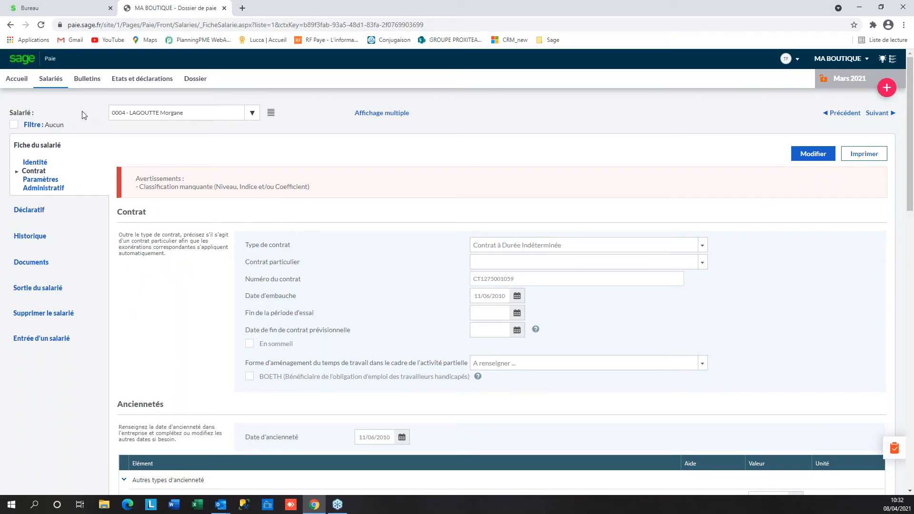
# Calculate the March 2021 payslip (salary 1700,22, Prime Vente 100,00), print it to PDF, and close the PDF
pyautogui.click(95, 81)
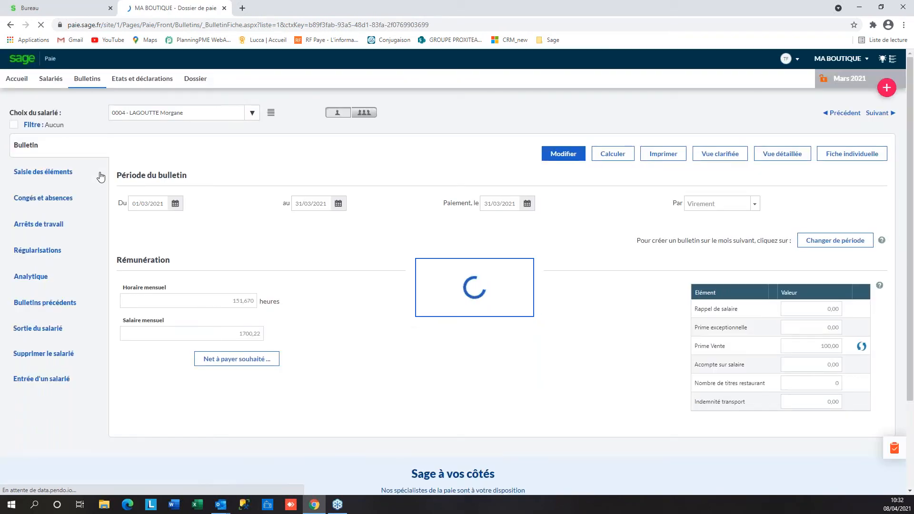
pyautogui.click(618, 157)
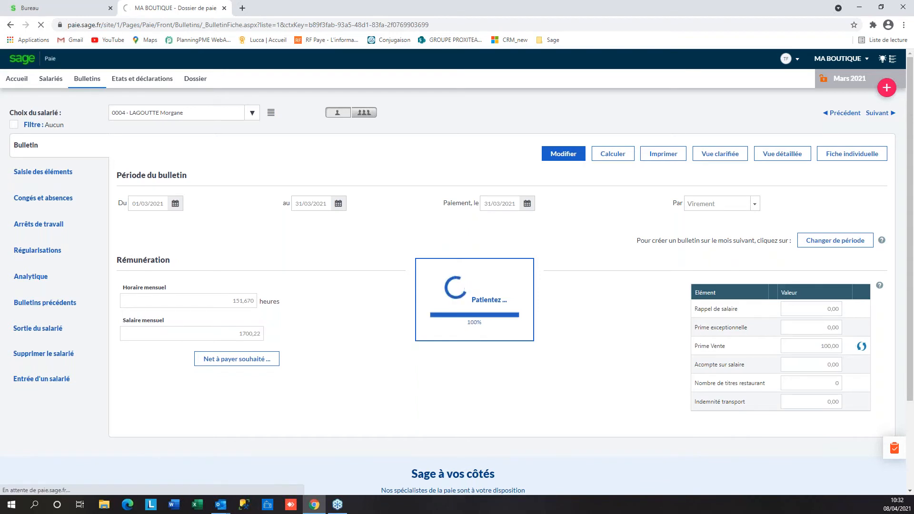
pyautogui.click(654, 157)
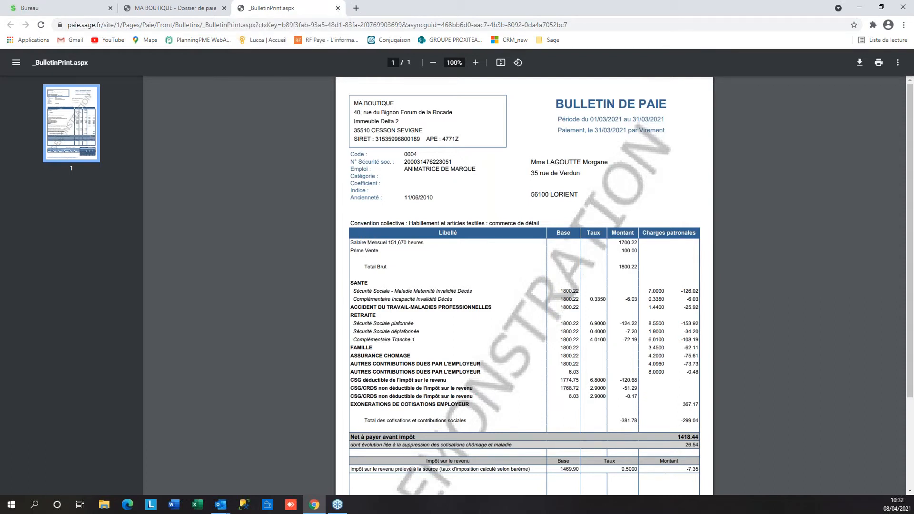
pyautogui.click(338, 8)
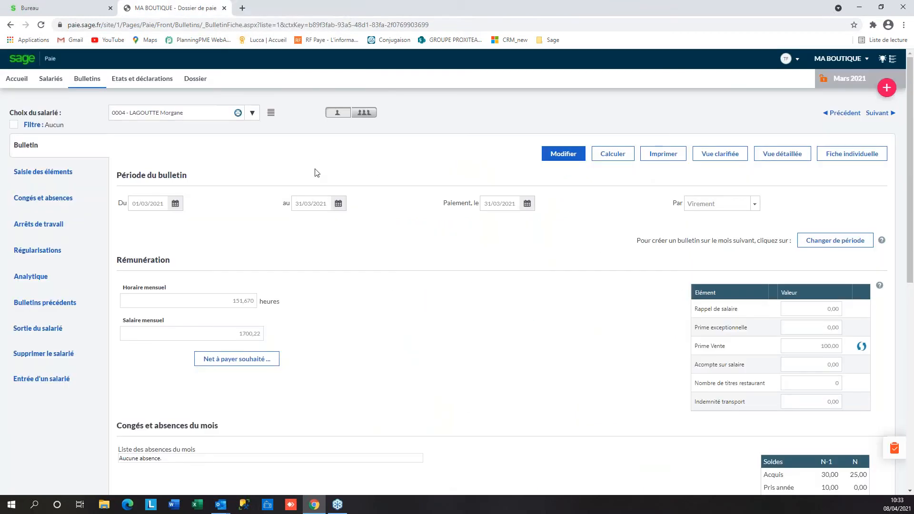
# Restore the employee's classification Niveau to 5 and save the record
pyautogui.click(56, 79)
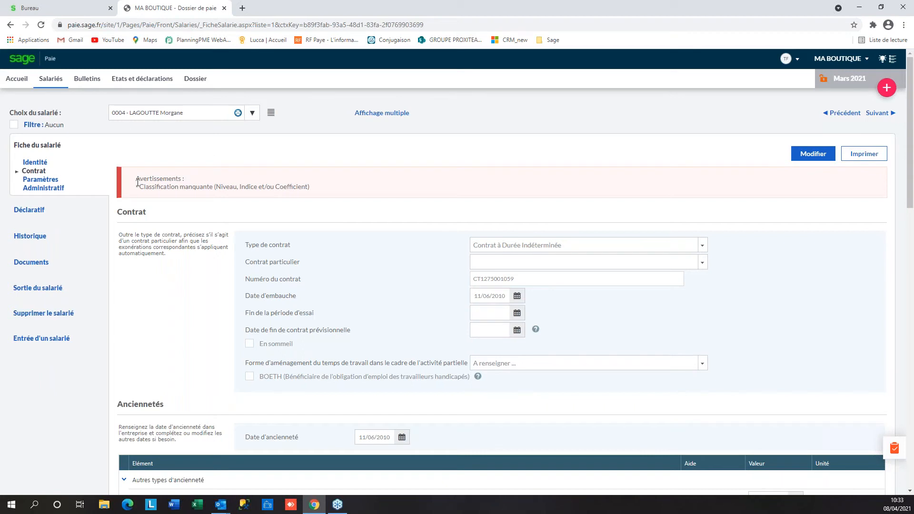
pyautogui.click(812, 153)
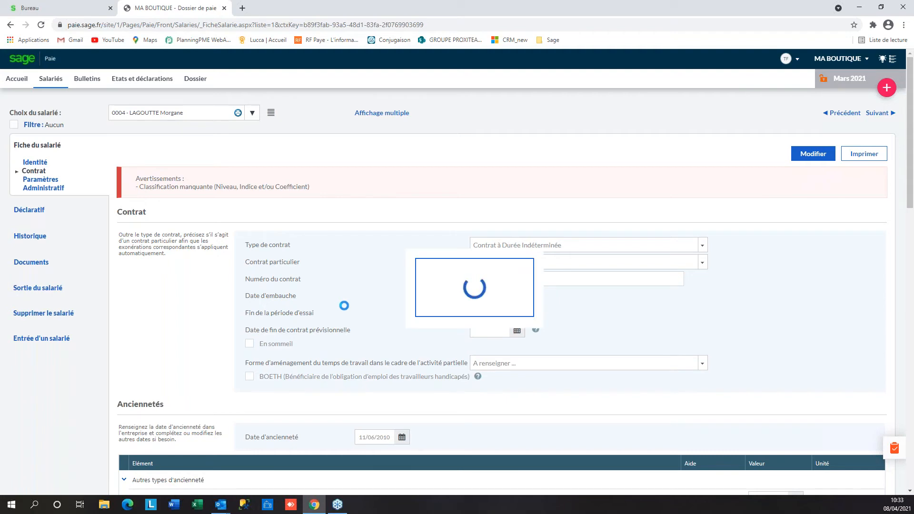
pyautogui.scroll(-3, 347, 312)
pyautogui.scroll(-7, 348, 313)
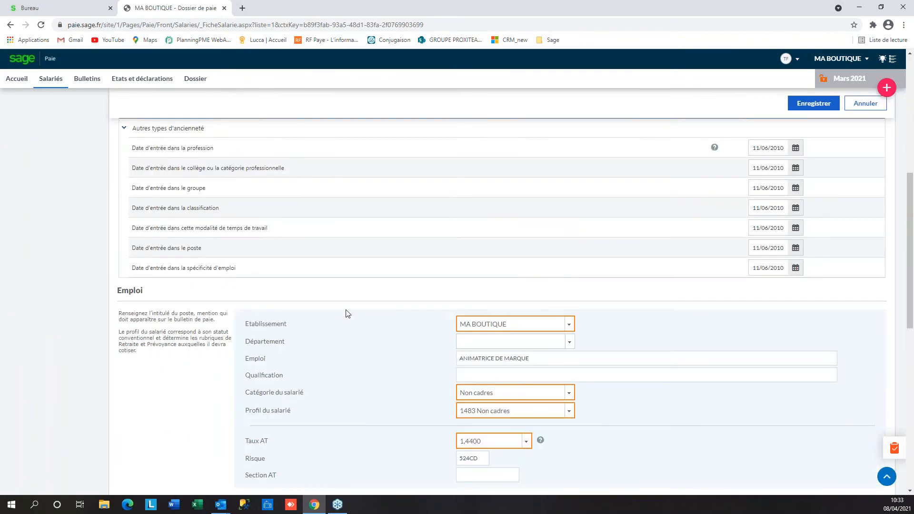
pyautogui.click(456, 293)
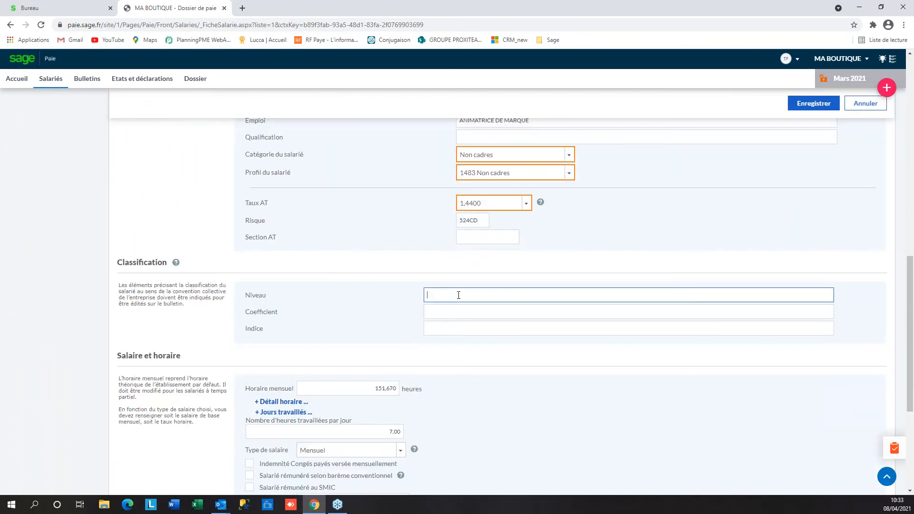
pyautogui.write('5')
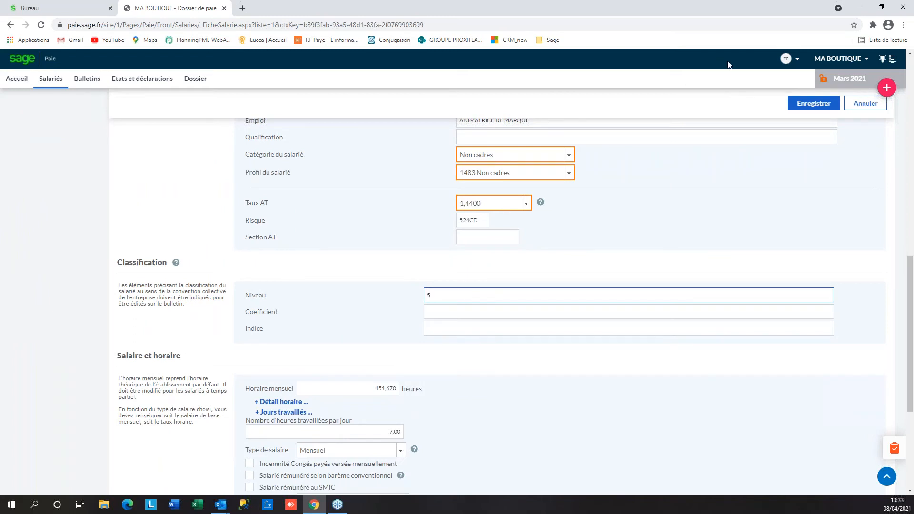
pyautogui.click(808, 106)
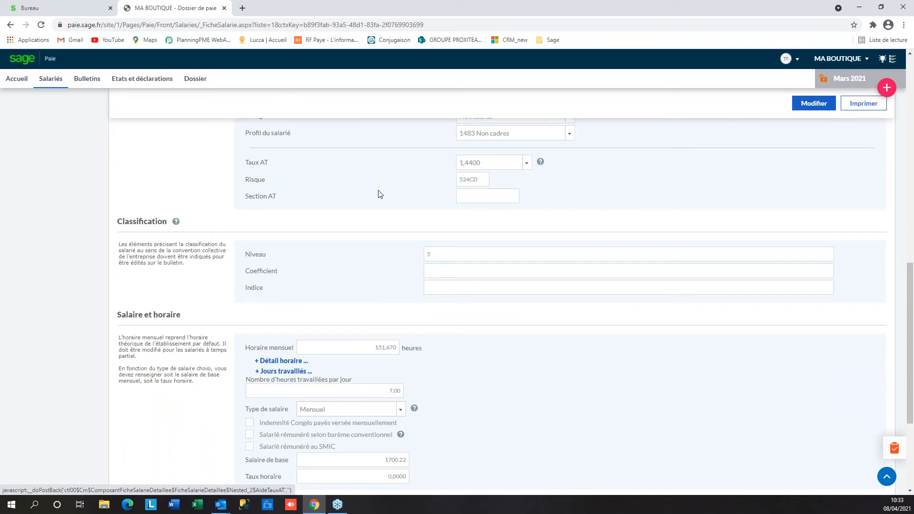
# Generate the employee's March 2021 payslip PDF again
pyautogui.scroll(15, 379, 194)
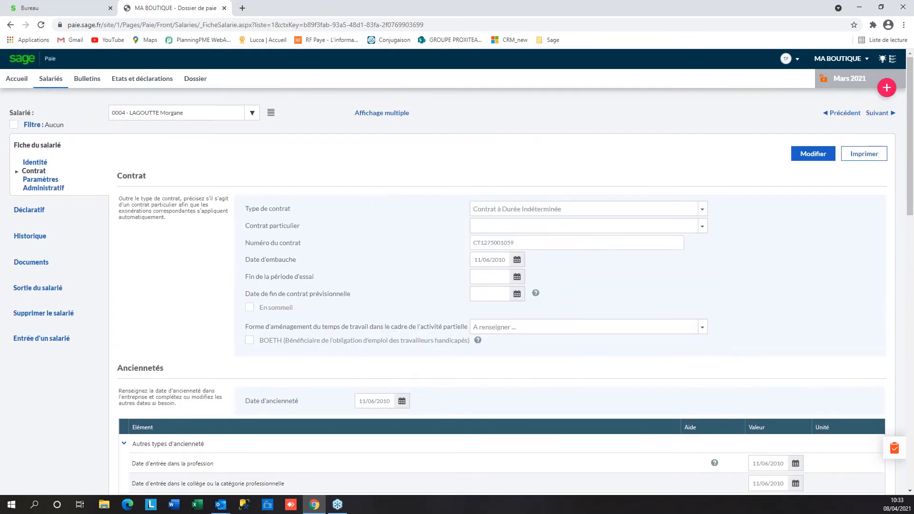
pyautogui.click(87, 79)
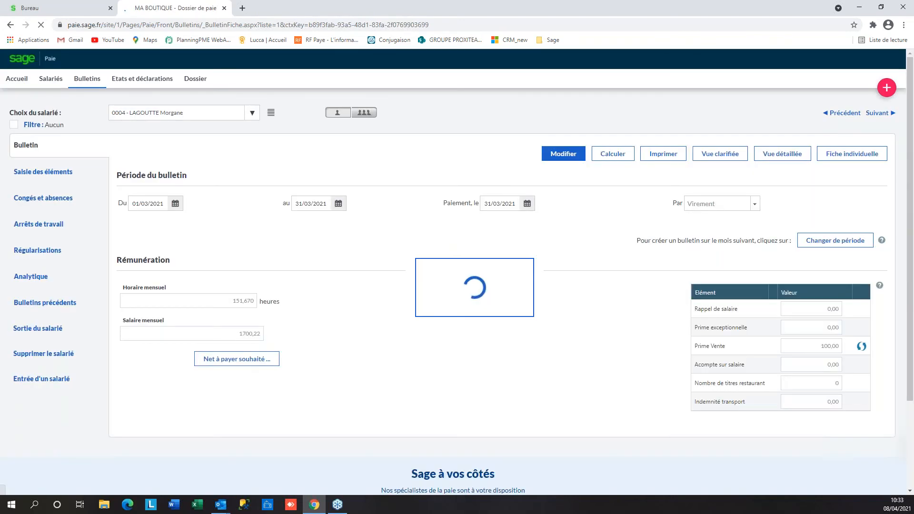
pyautogui.click(650, 157)
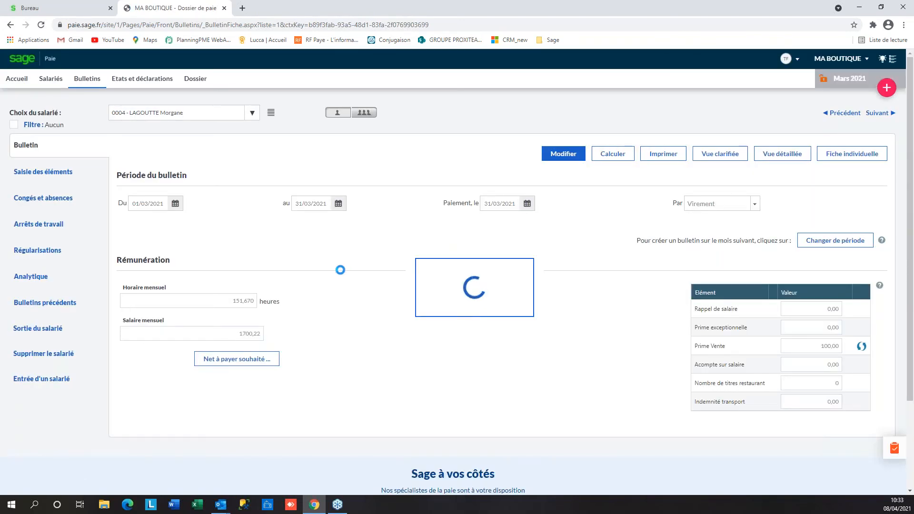
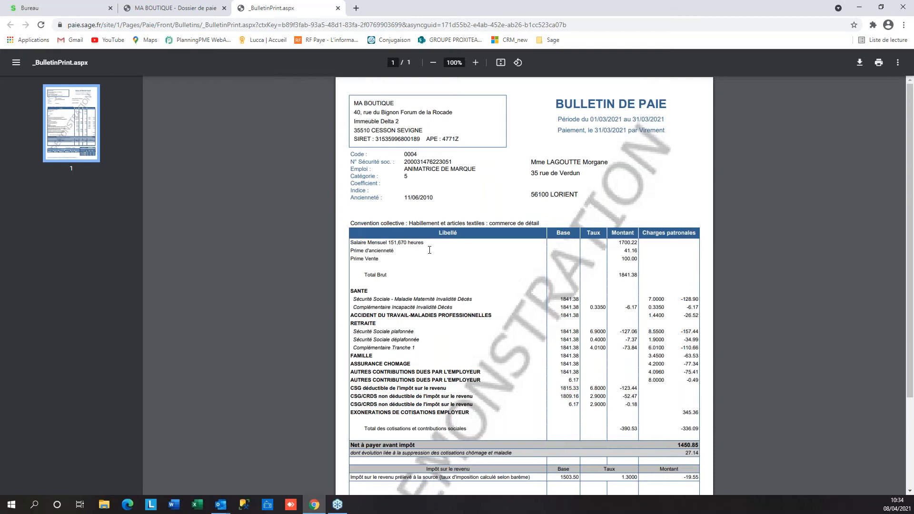
# Close the payslip preview and open the March 2021 payslip's Saisie des éléments page
pyautogui.click(338, 9)
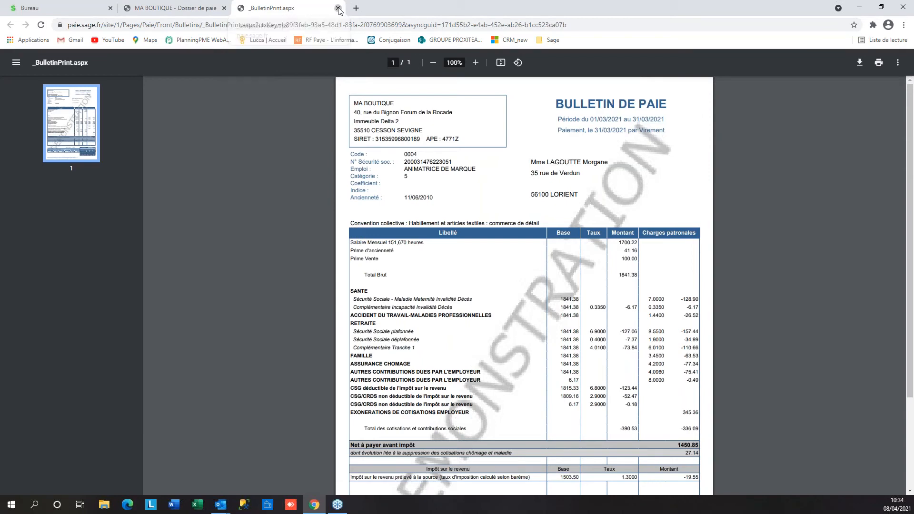
pyautogui.click(48, 80)
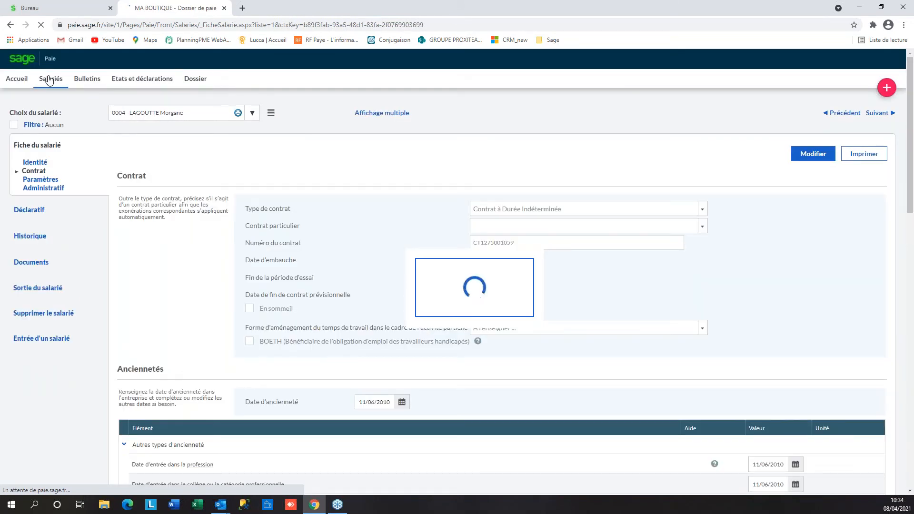
pyautogui.click(94, 83)
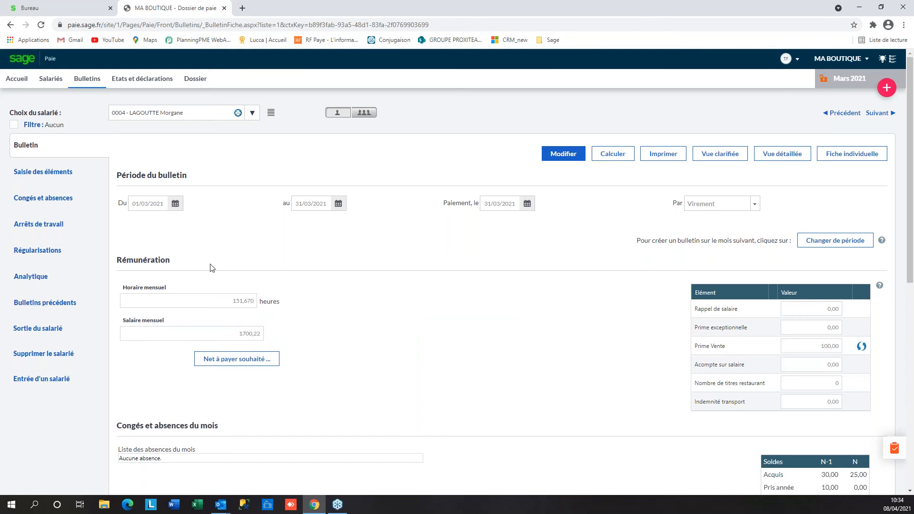
pyautogui.scroll(-3, 431, 333)
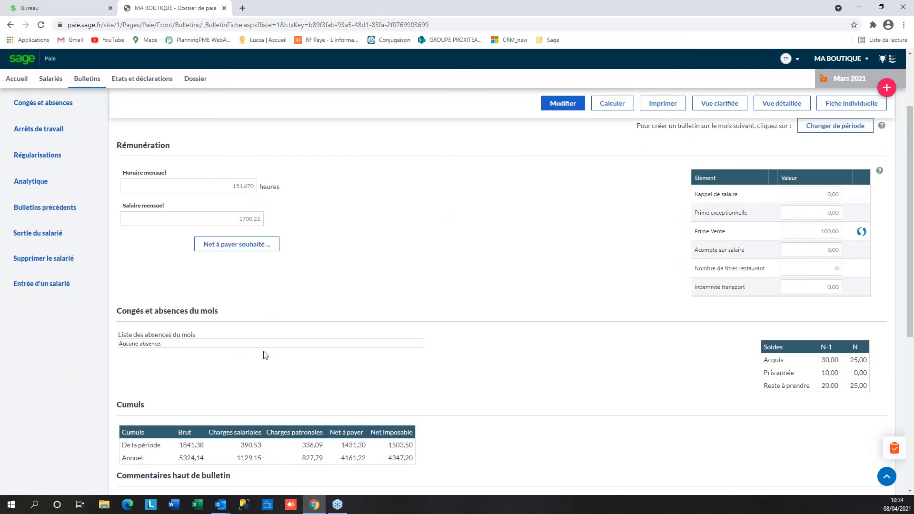
pyautogui.scroll(3, 536, 300)
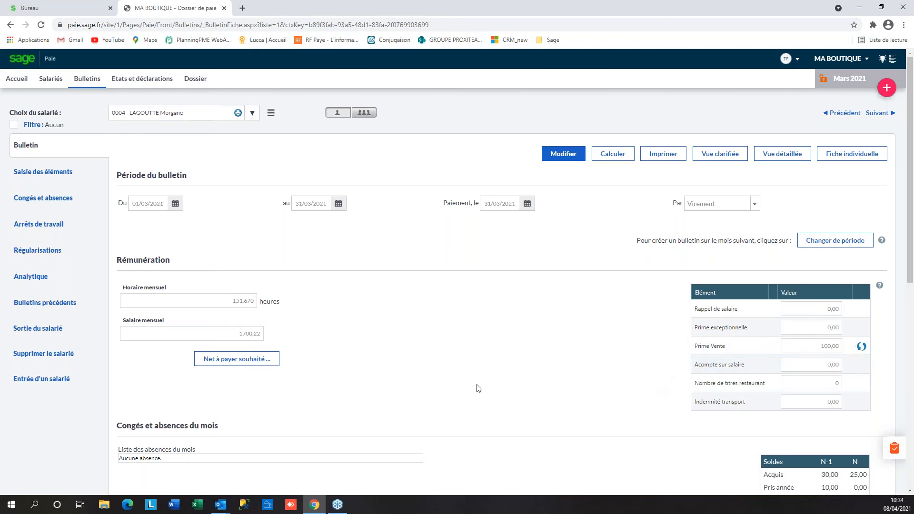
pyautogui.click(32, 177)
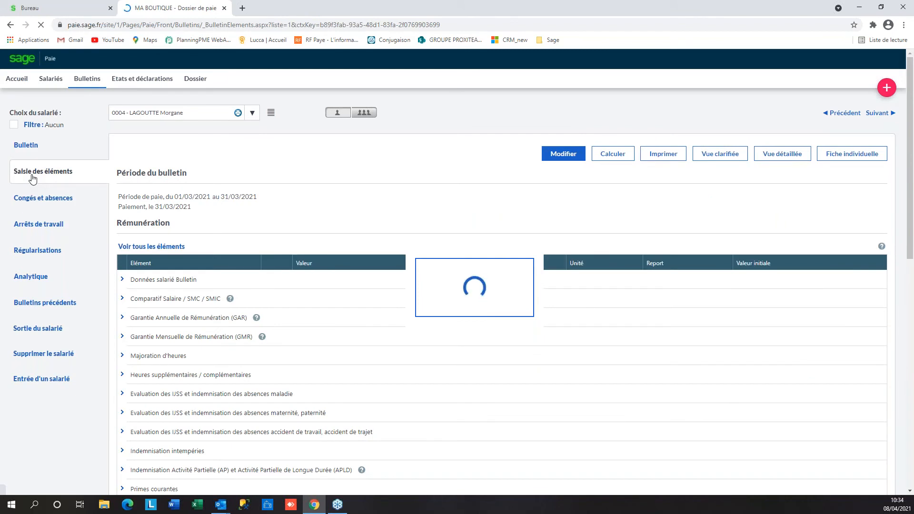
# Show all payslip elements in edit mode and mark Heures complémentaires as a favourite
pyautogui.click(136, 247)
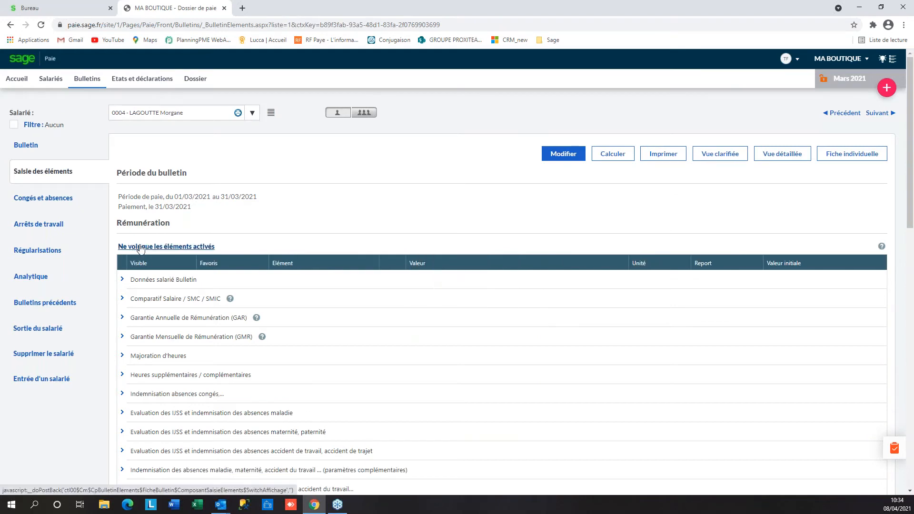
pyautogui.click(579, 156)
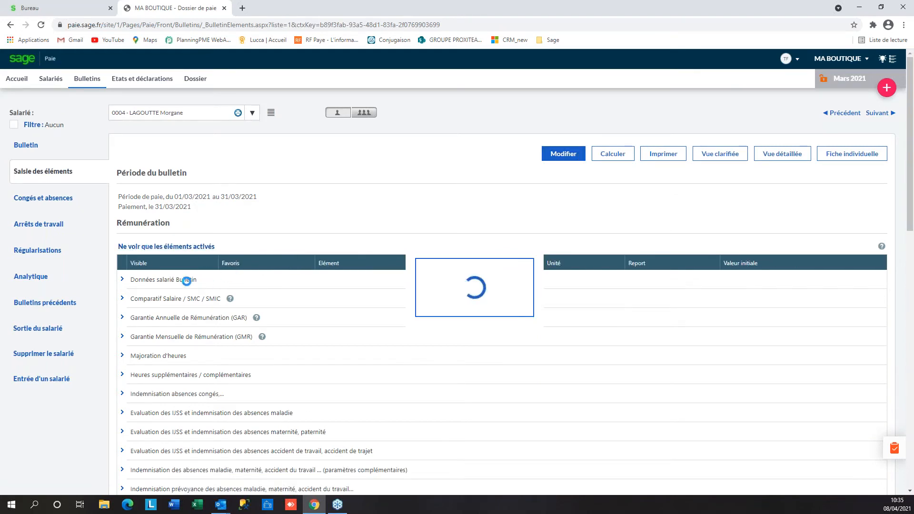
pyautogui.scroll(-2, 143, 293)
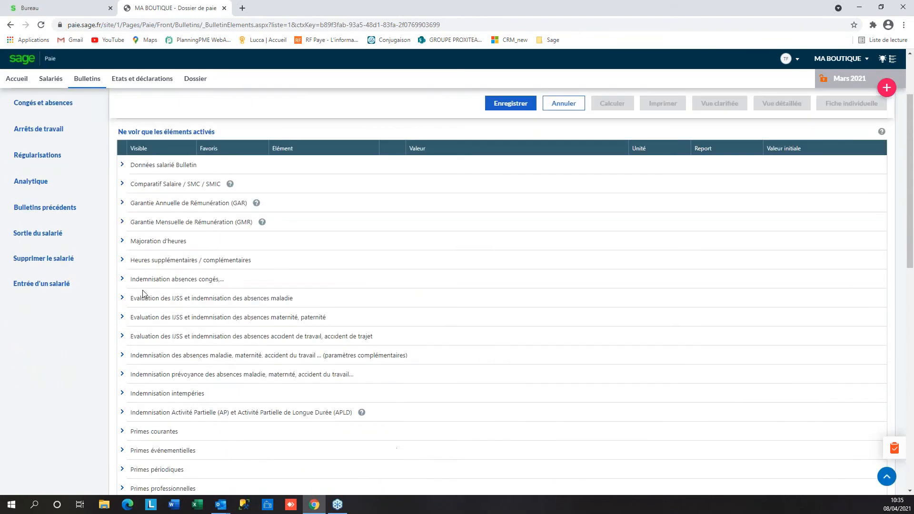
pyautogui.click(122, 261)
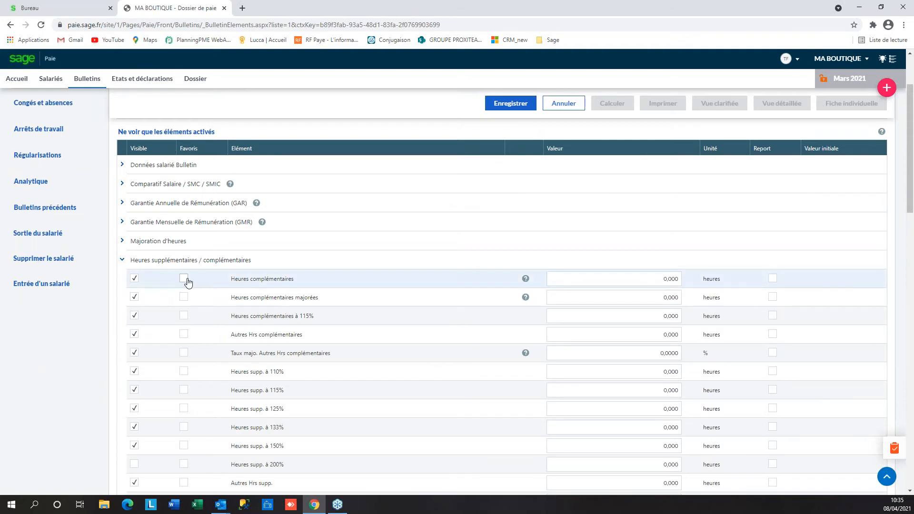
pyautogui.click(185, 280)
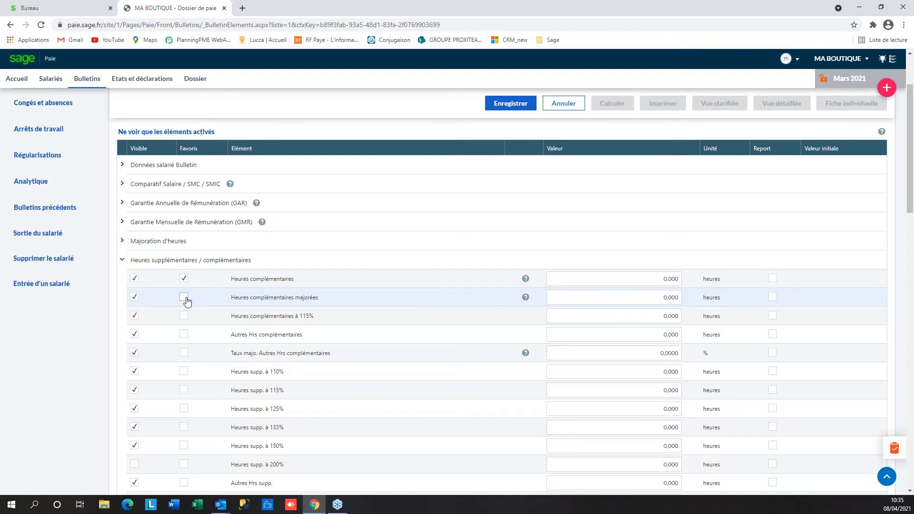
# Mark the Plafond Sécurité Sociale salarié elements as favourites and save the changes
pyautogui.click(122, 165)
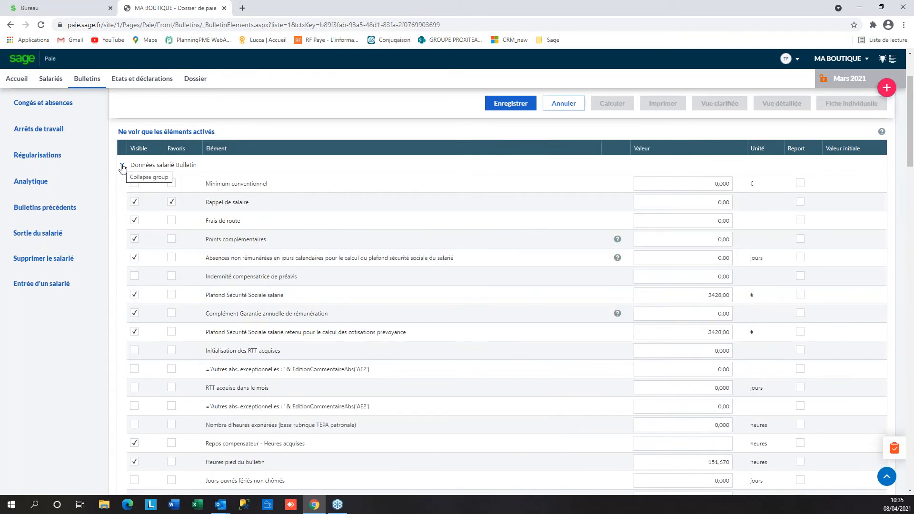
pyautogui.click(172, 296)
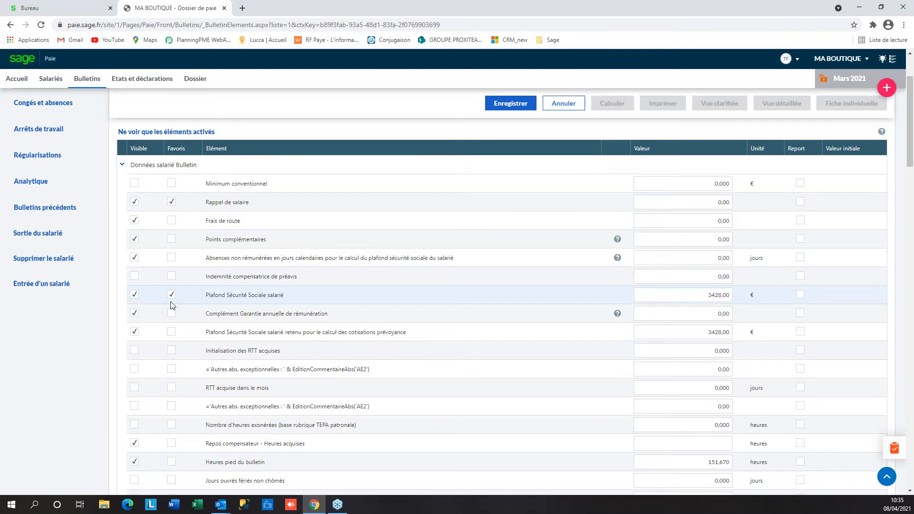
pyautogui.scroll(-1, 248, 296)
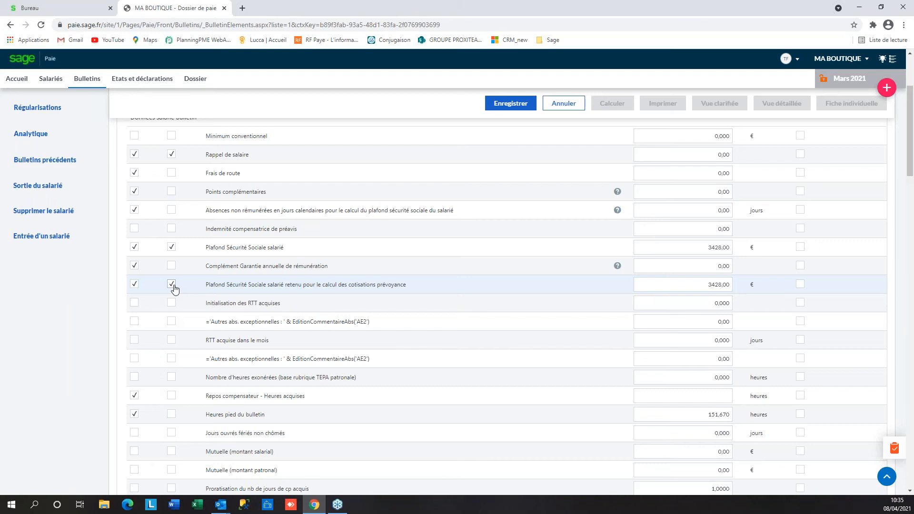
pyautogui.click(511, 106)
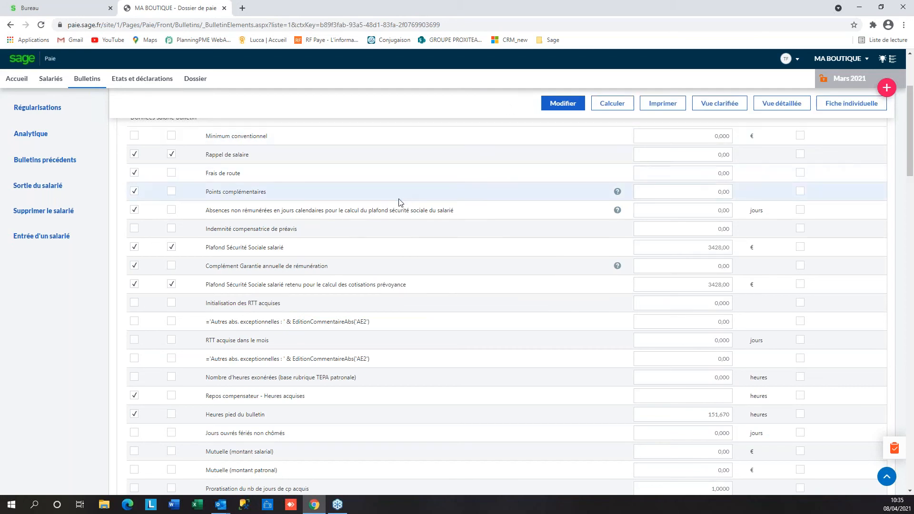
pyautogui.scroll(3, 405, 198)
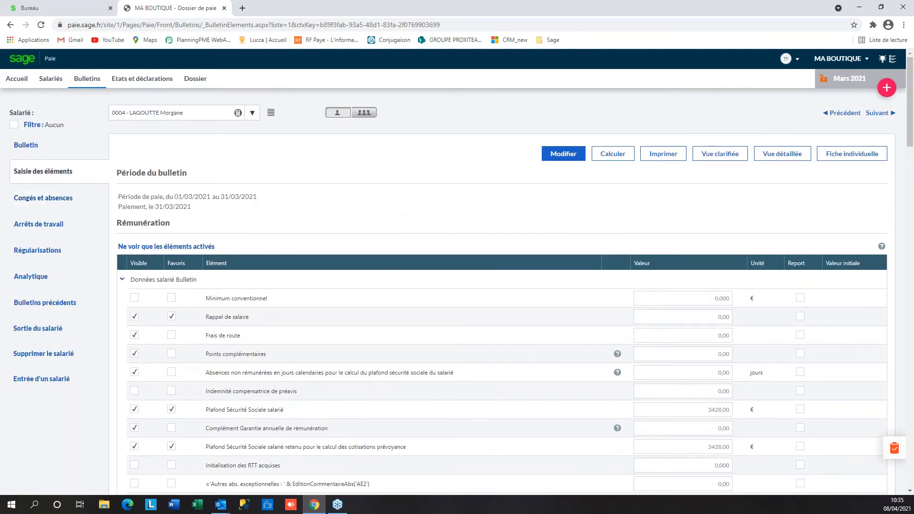
pyautogui.click(33, 146)
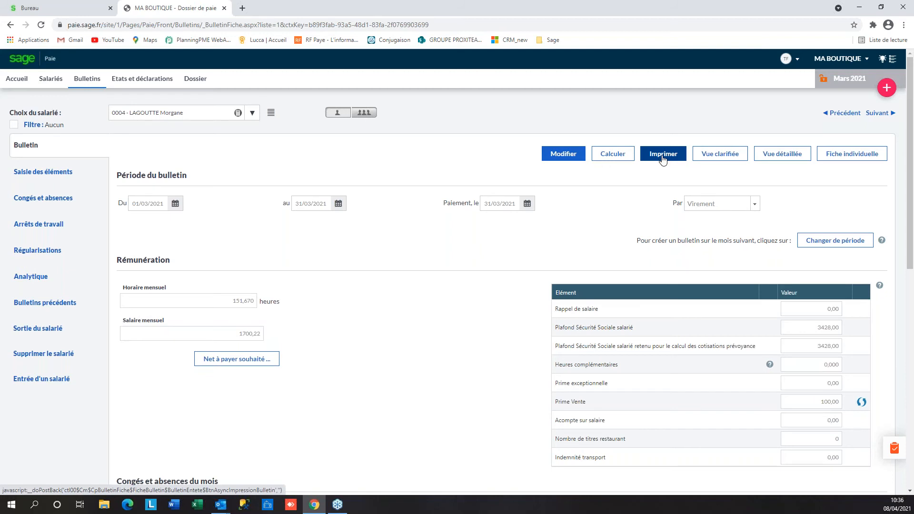
pyautogui.click(723, 157)
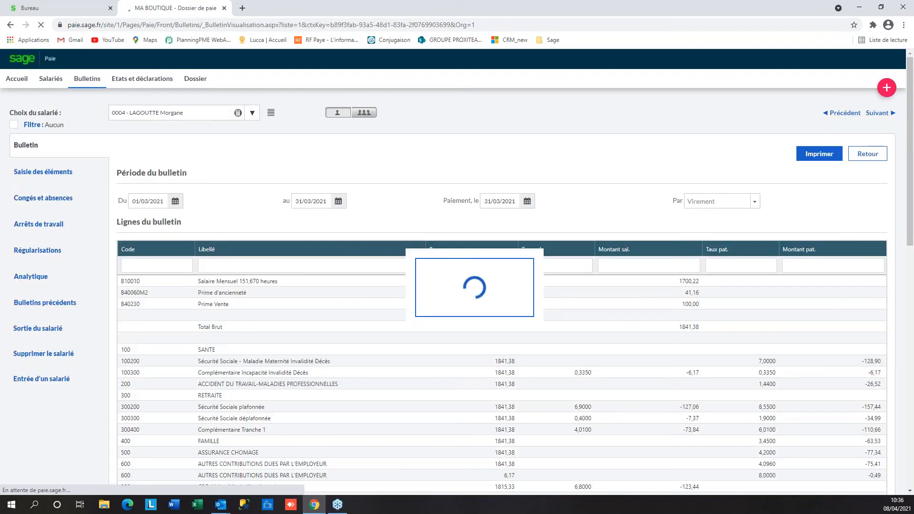
pyautogui.scroll(-4, 722, 355)
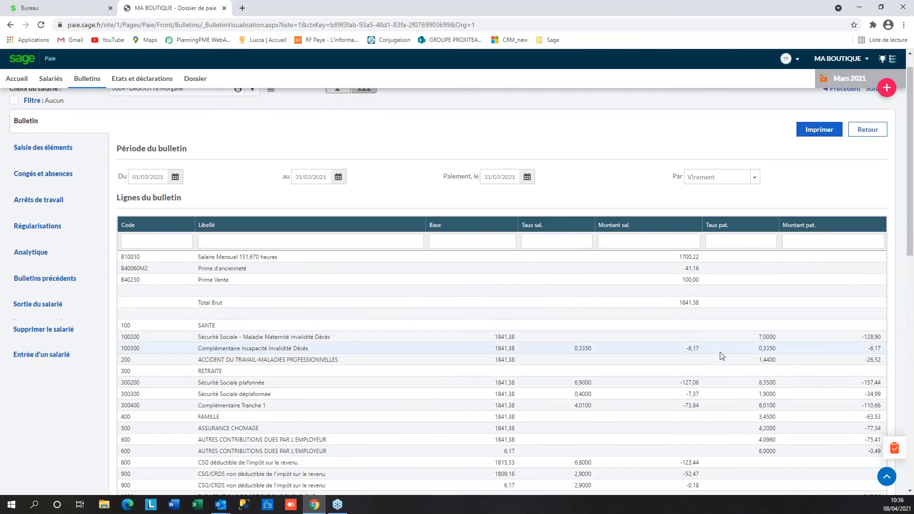
pyautogui.scroll(3, 723, 356)
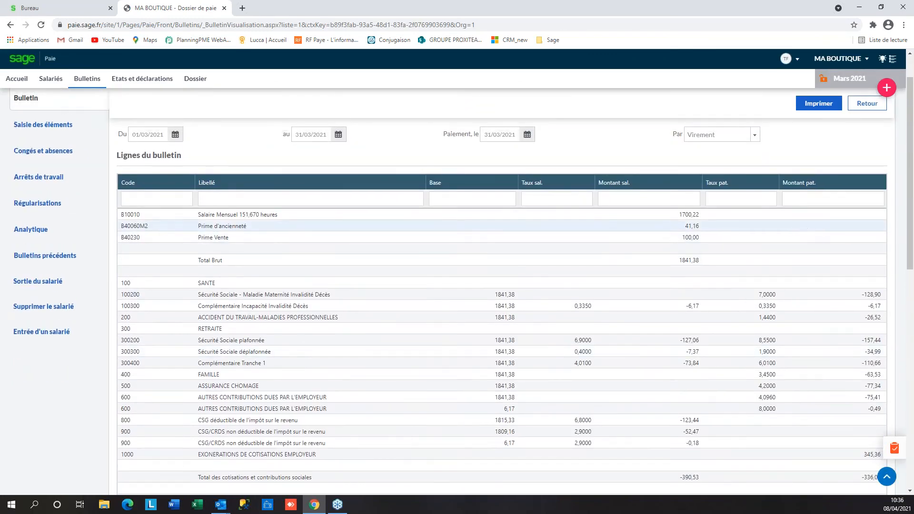
pyautogui.scroll(2, 809, 232)
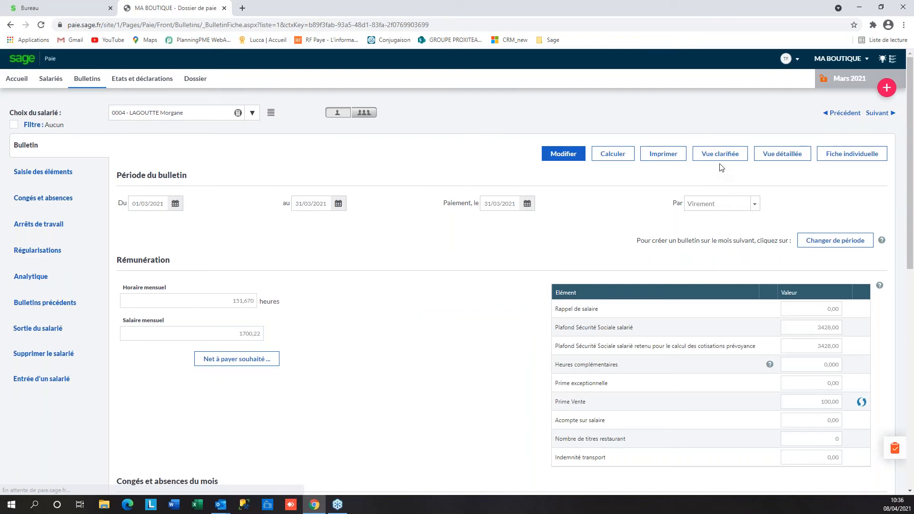
pyautogui.click(783, 157)
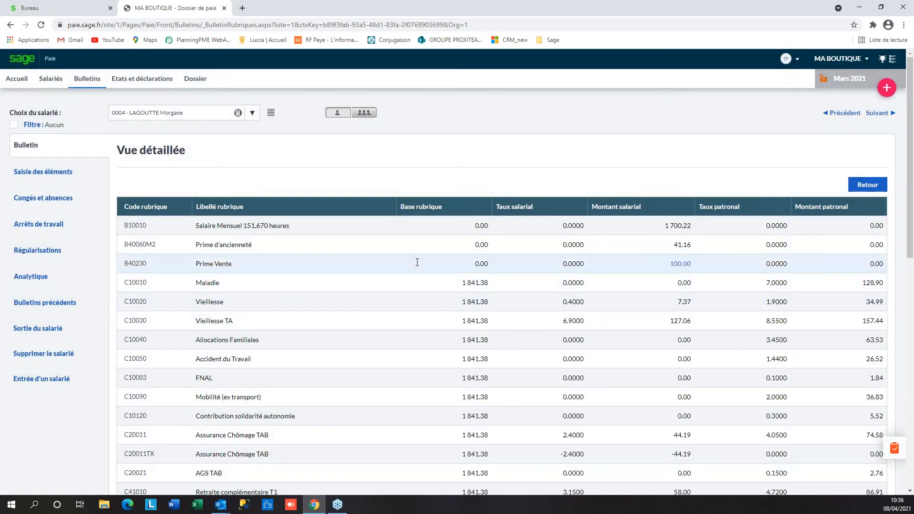
pyautogui.scroll(-5, 417, 262)
pyautogui.scroll(-1, 417, 262)
pyautogui.scroll(6, 417, 263)
pyautogui.click(867, 184)
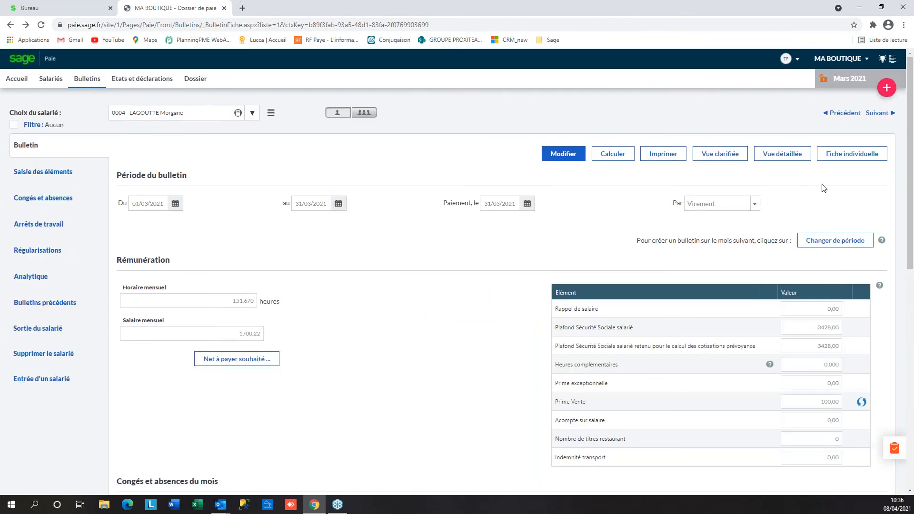
pyautogui.click(859, 158)
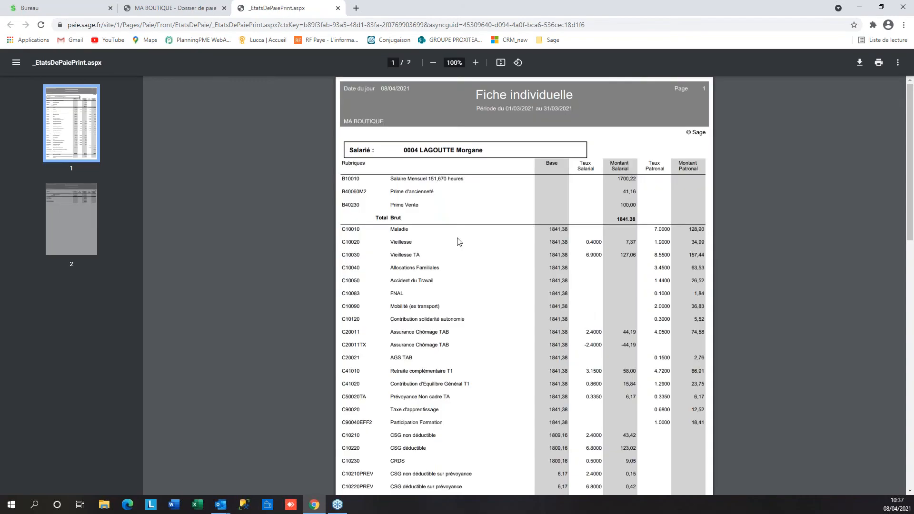
pyautogui.scroll(-15, 471, 304)
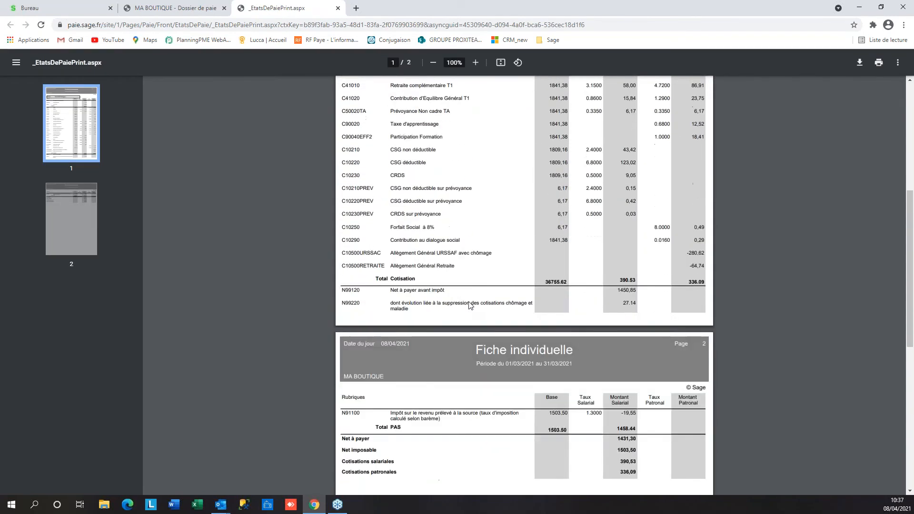
pyautogui.scroll(15, 471, 306)
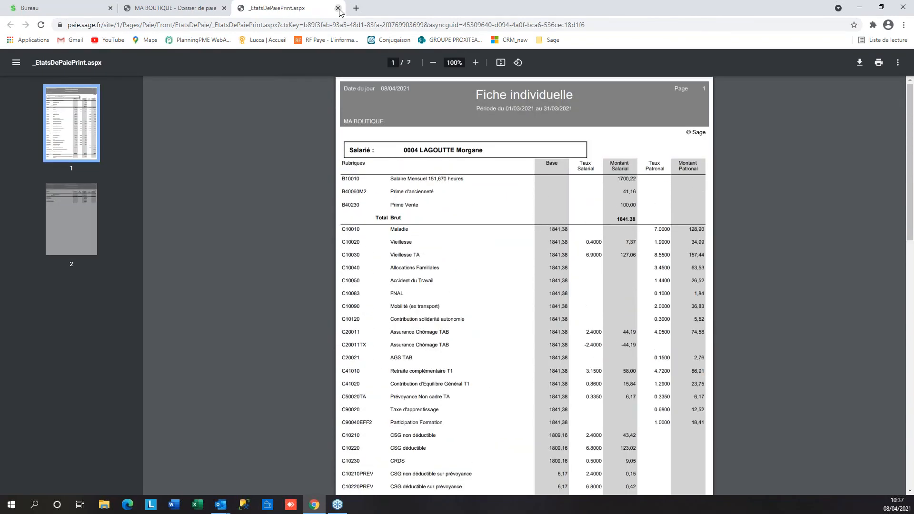
pyautogui.click(338, 9)
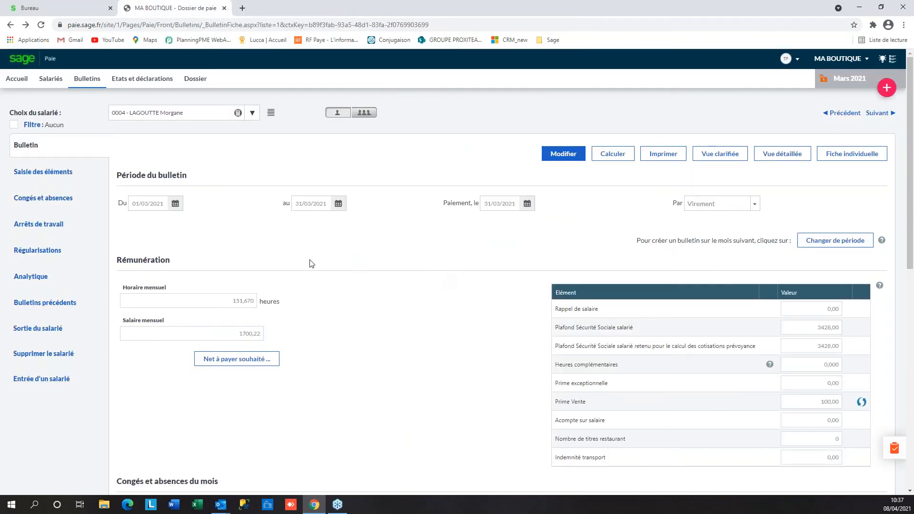
# Enter a Prime exceptionnelle of 50,00 on employee 0004's March payslip and save it
pyautogui.click(38, 148)
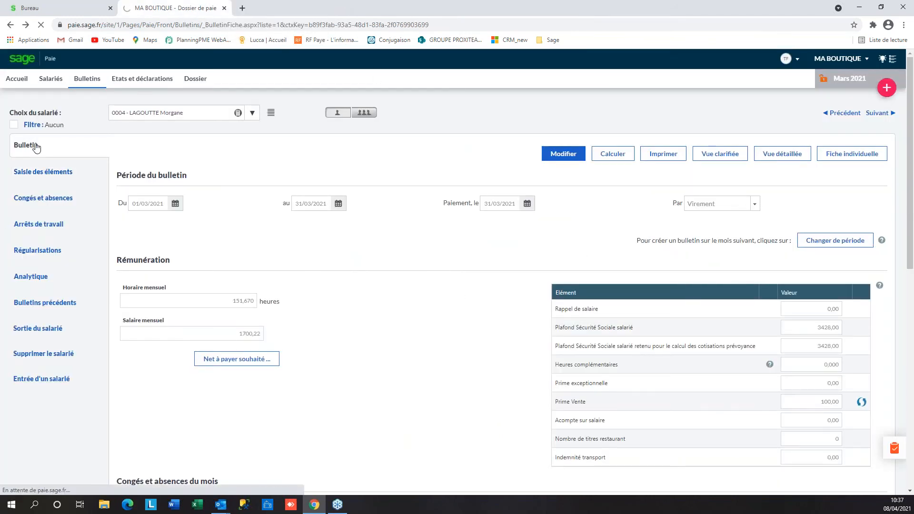
pyautogui.click(38, 174)
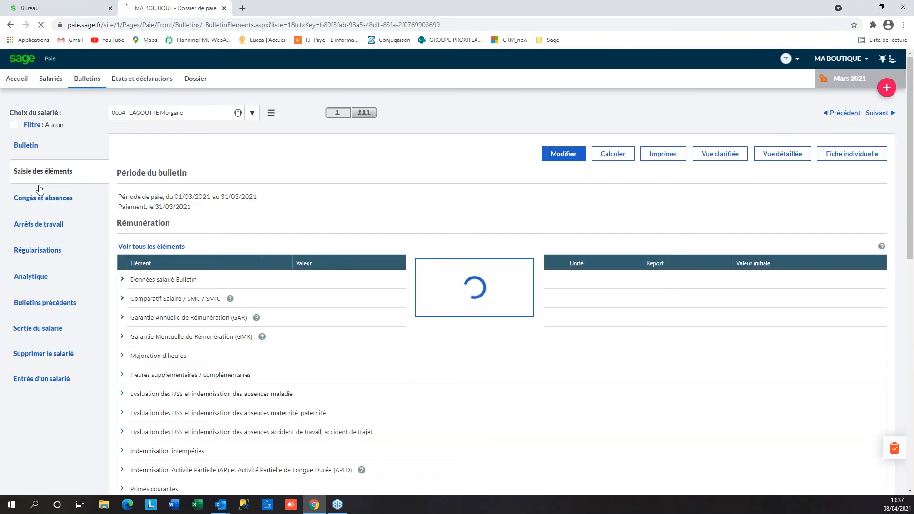
pyautogui.click(28, 147)
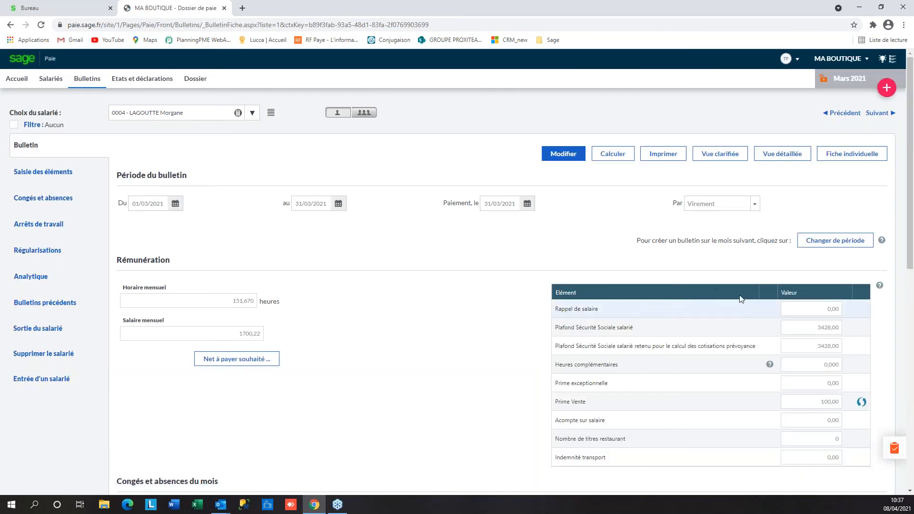
pyautogui.click(574, 157)
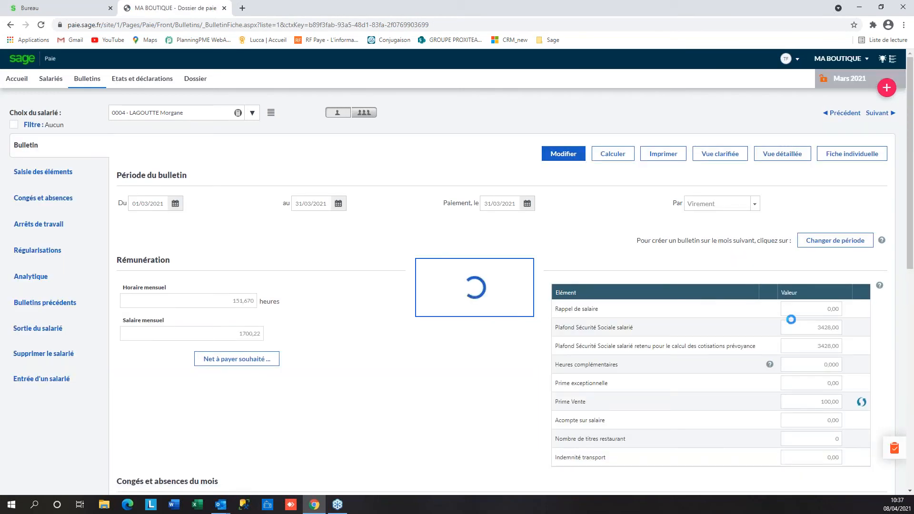
pyautogui.click(816, 384)
pyautogui.write('50')
pyautogui.click(507, 158)
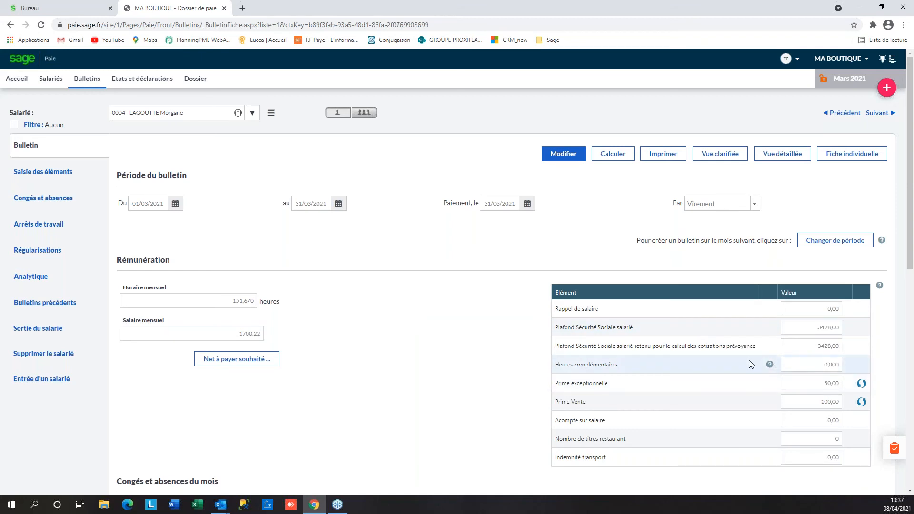
# Export the multi-employee Primes courantes / Primes périodiques grid and open Primes (1).xls
pyautogui.click(364, 114)
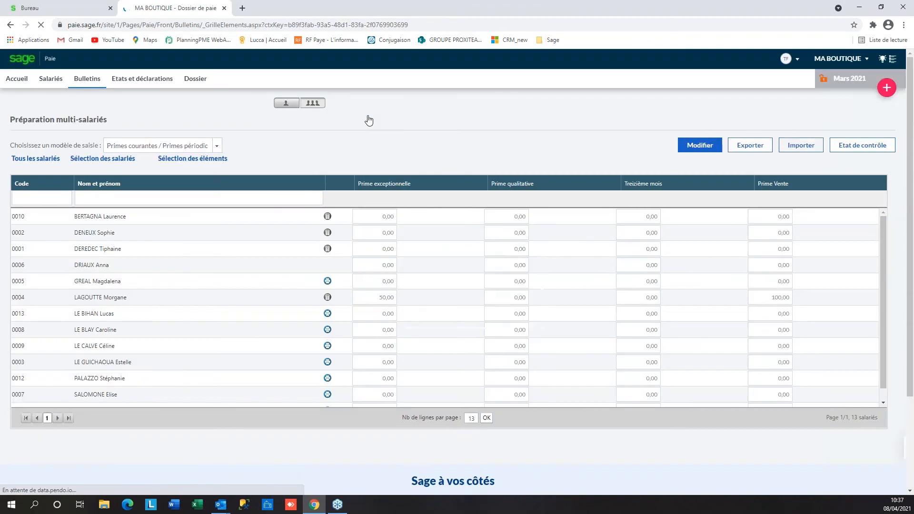
pyautogui.click(219, 146)
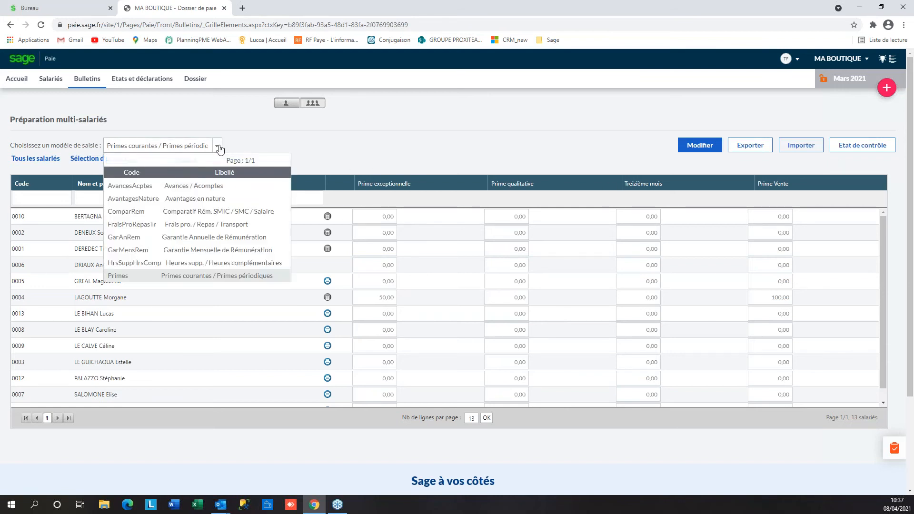
pyautogui.click(184, 276)
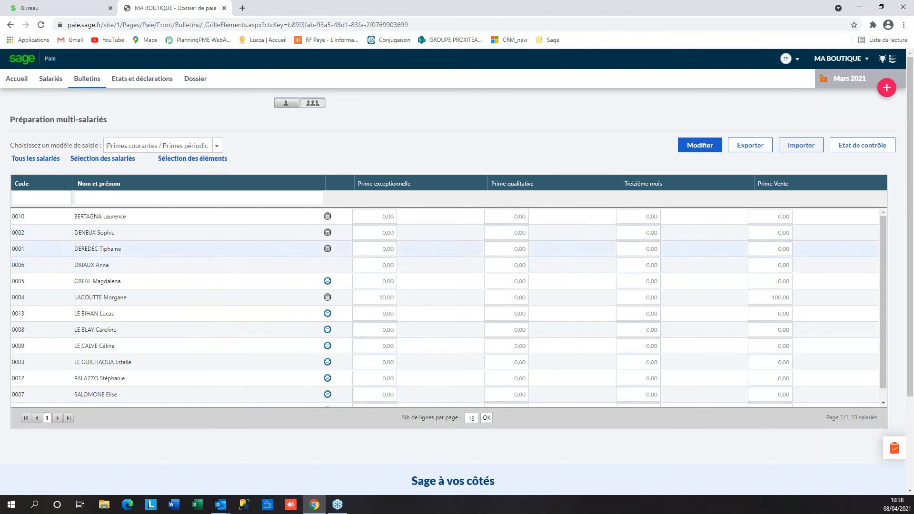
pyautogui.click(750, 145)
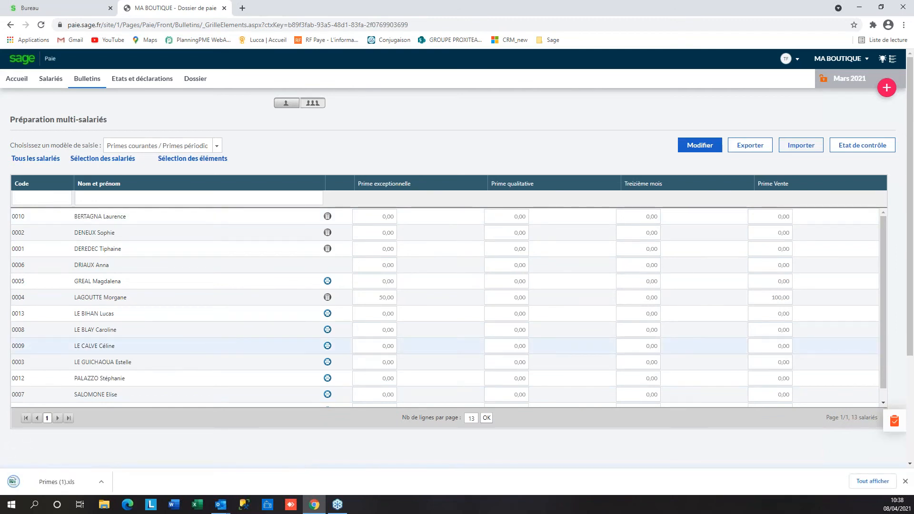
pyautogui.click(101, 483)
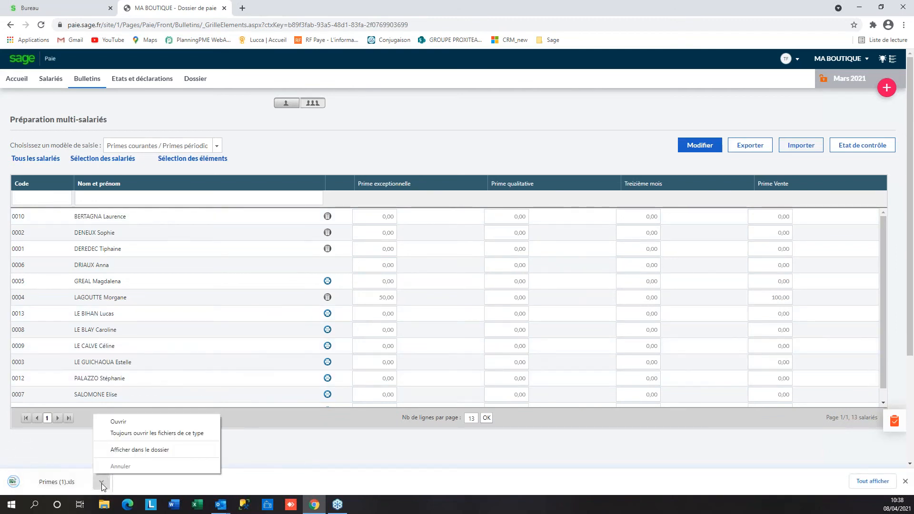
pyautogui.click(120, 420)
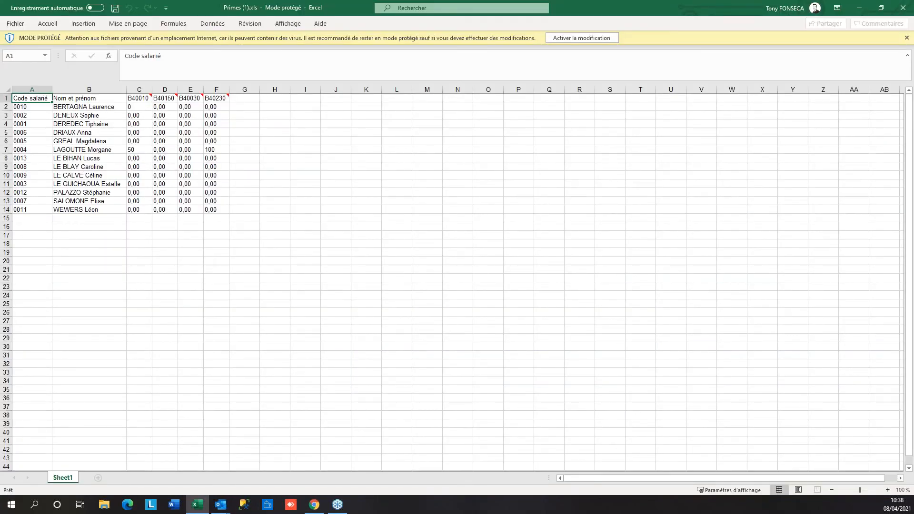
# Enable editing and enter Prime Vente amounts 50, 60 and 70 in cells F2 to F4
pyautogui.click(32, 106)
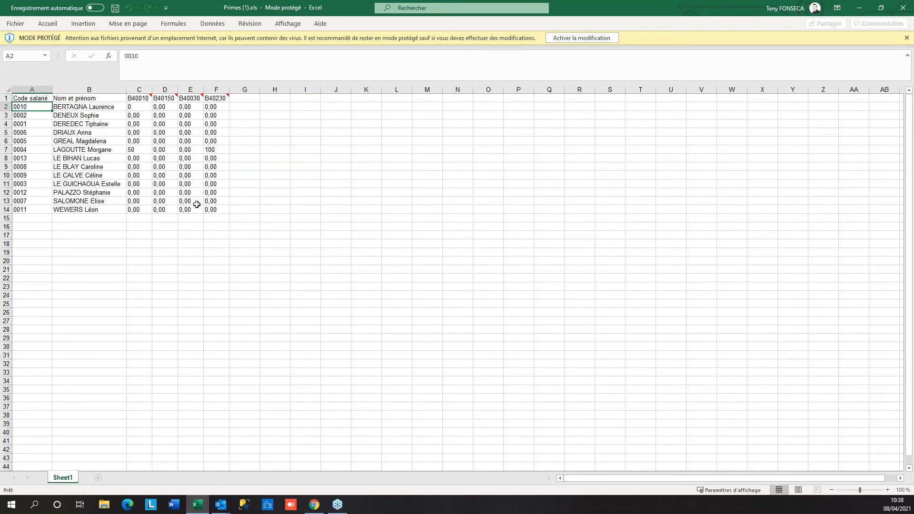
pyautogui.click(217, 97)
pyautogui.click(581, 39)
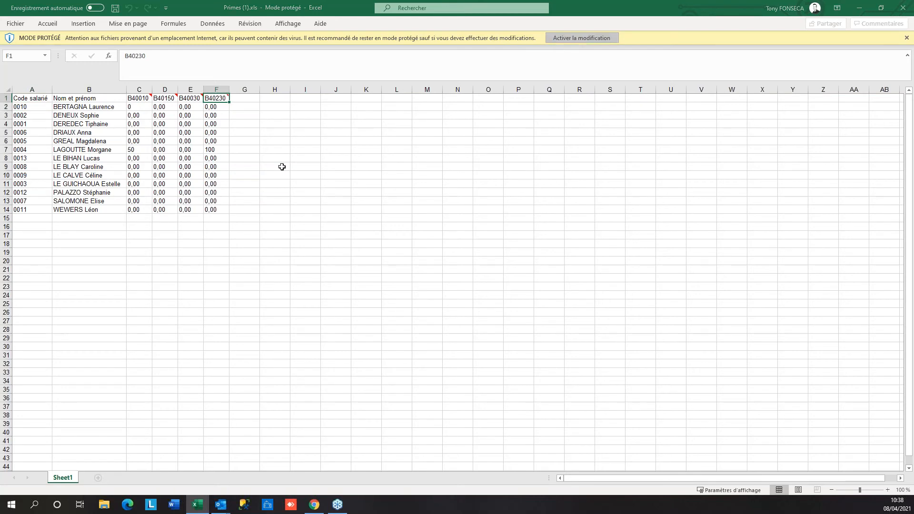
pyautogui.moveTo(229, 132)
pyautogui.click(220, 141)
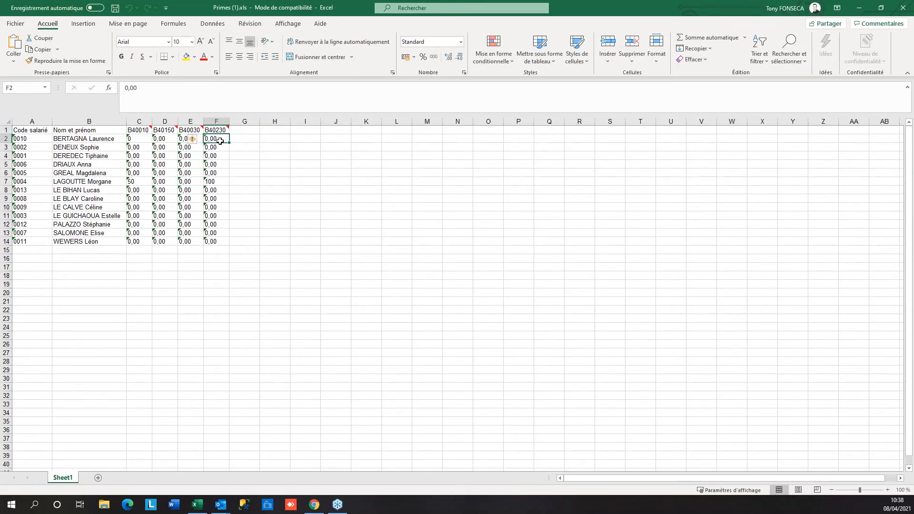
pyautogui.write('50')
pyautogui.press('Return')
pyautogui.write('60')
pyautogui.press('Return')
pyautogui.write('70')
pyautogui.press('Return')
# Fill 80 from F7 down to F14, set F5 to 50 and F6 to 70, and save the workbook
pyautogui.press('Down')
pyautogui.press('Down')
pyautogui.write('80')
pyautogui.hotkey('ctrl', 'Return')
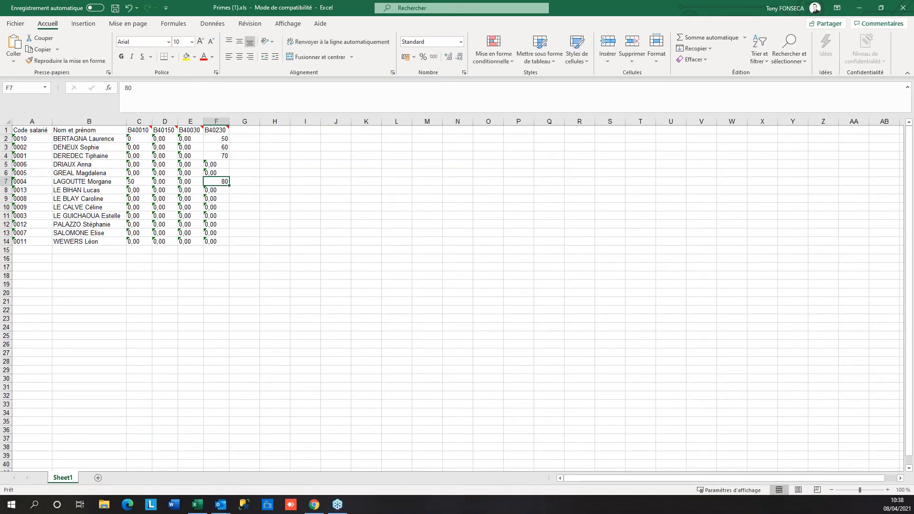
pyautogui.moveTo(230, 185); pyautogui.dragTo(231, 246)
pyautogui.press('Up')
pyautogui.press('Up')
pyautogui.press('BackSpace')
pyautogui.press('BackSpace')
pyautogui.press('BackSpace')
pyautogui.press('BackSpace')
pyautogui.write('50')
pyautogui.press('Return')
pyautogui.write('70')
pyautogui.press('Return')
pyautogui.press('Up')
pyautogui.press('Up')
pyautogui.press('Up')
pyautogui.press('Up')
pyautogui.press('Up')
pyautogui.press('Up')
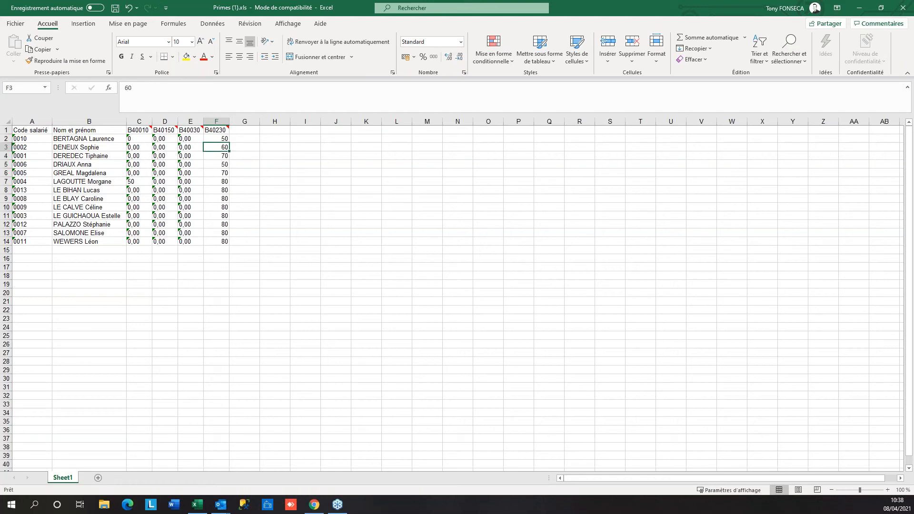
pyautogui.press('Left')
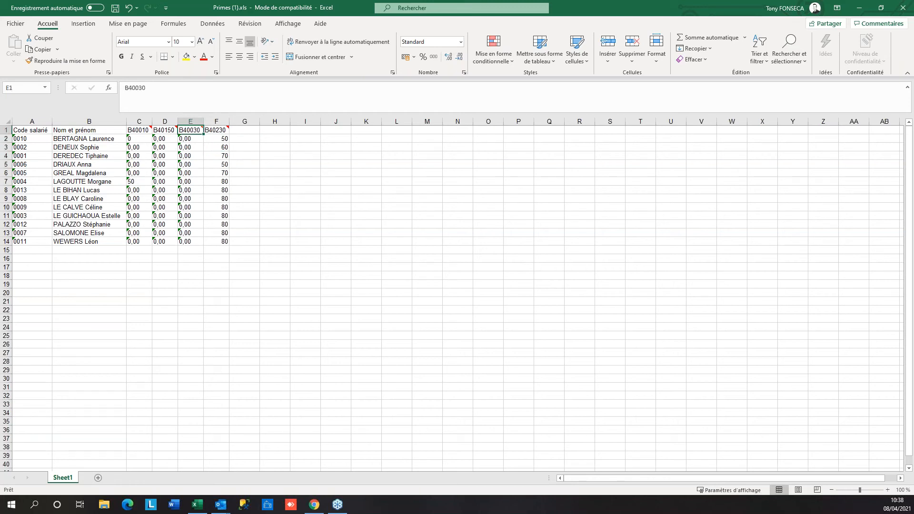
pyautogui.click(15, 25)
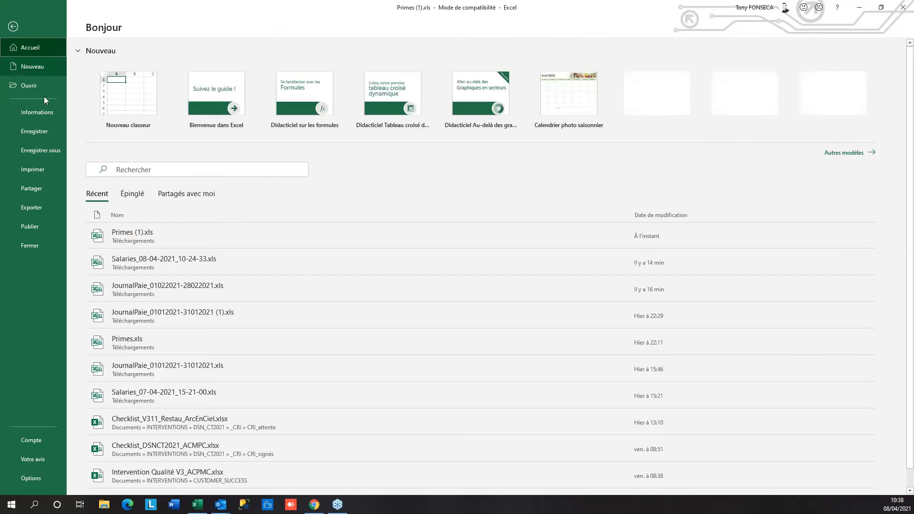
pyautogui.click(38, 136)
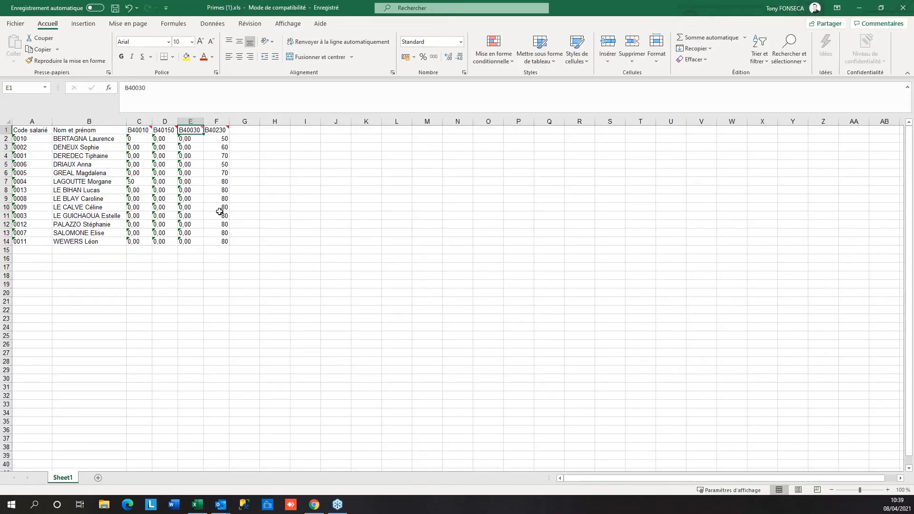
# Import the edited Primes (1).xls bonus amounts into the payroll grid
pyautogui.click(904, 12)
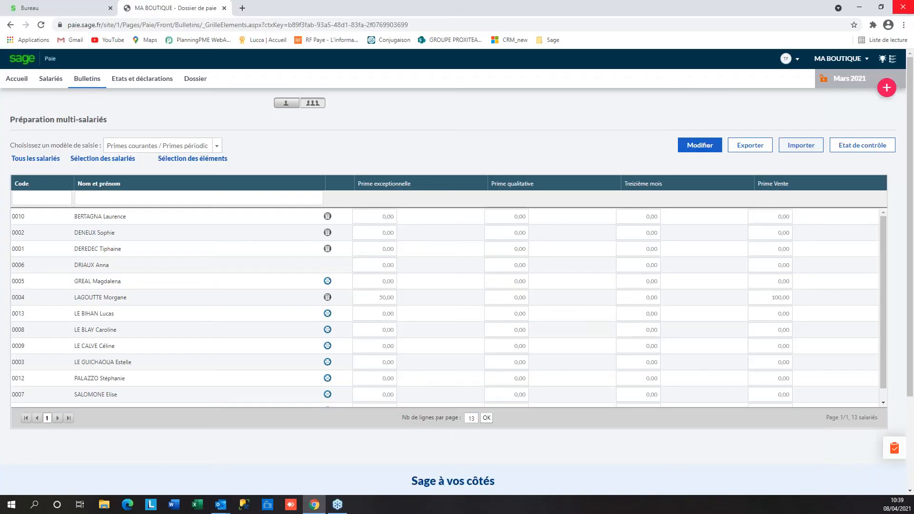
pyautogui.click(803, 146)
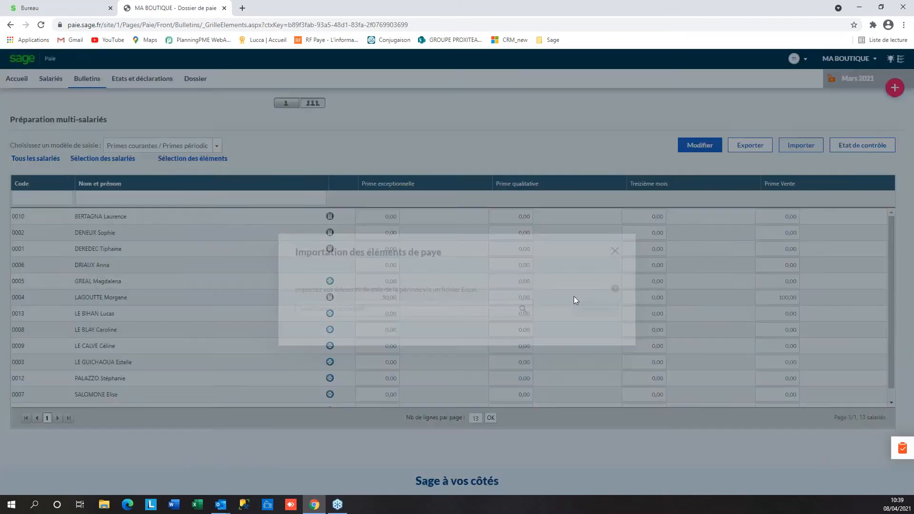
pyautogui.click(524, 291)
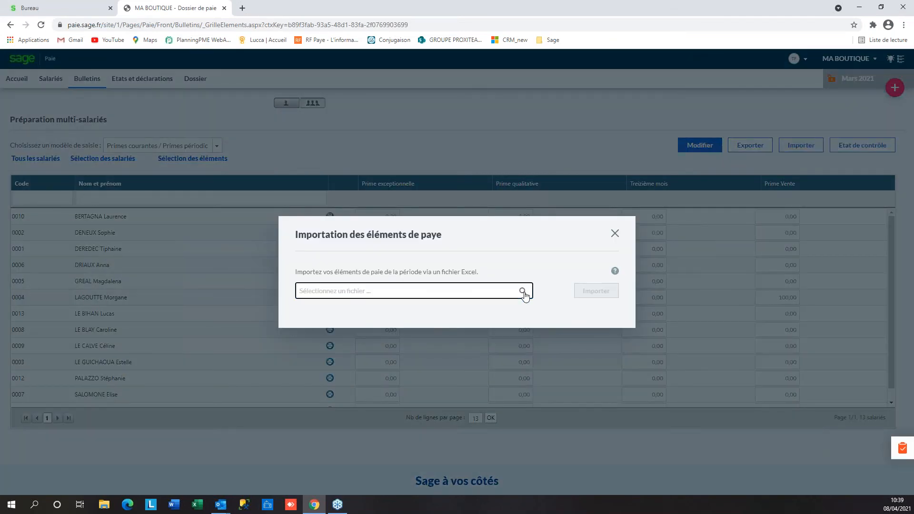
pyautogui.click(138, 84)
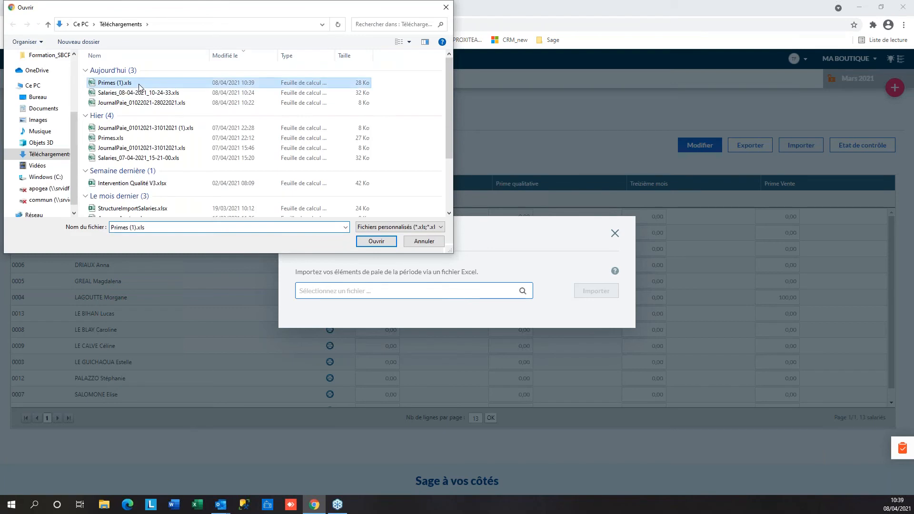
pyautogui.click(387, 244)
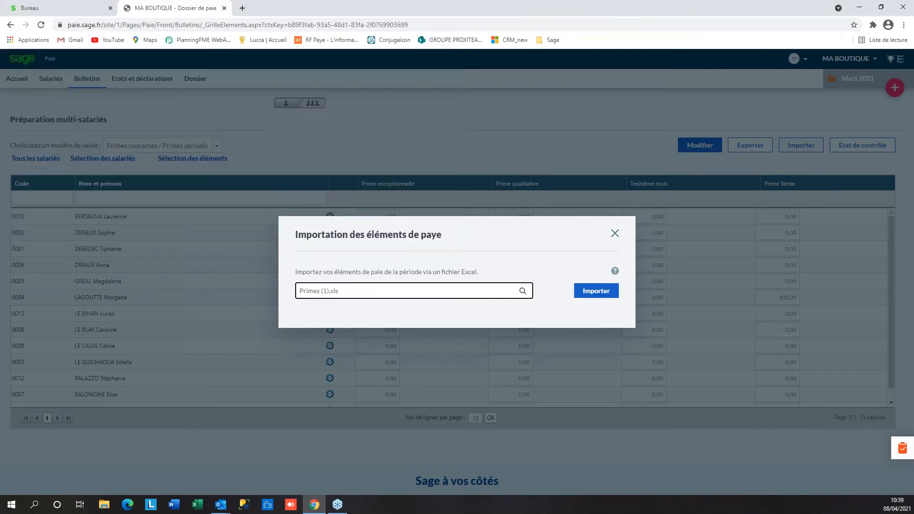
pyautogui.click(601, 296)
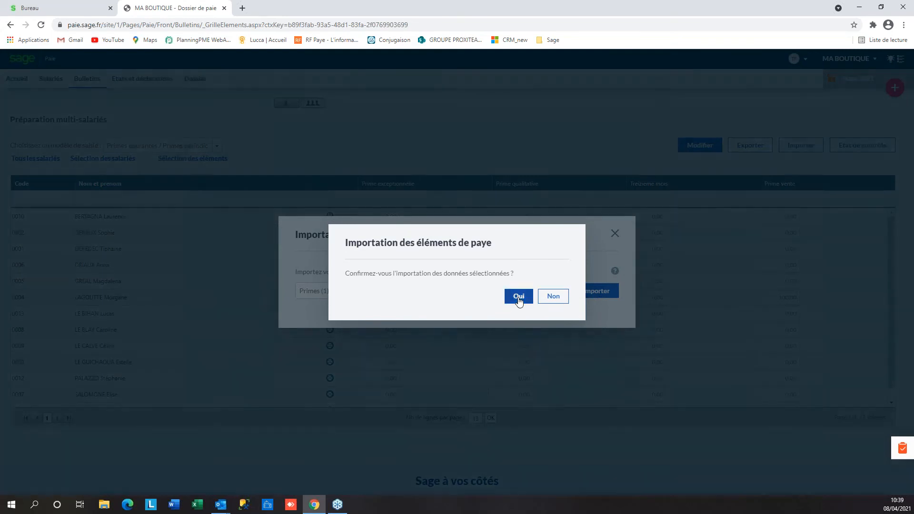
pyautogui.click(518, 299)
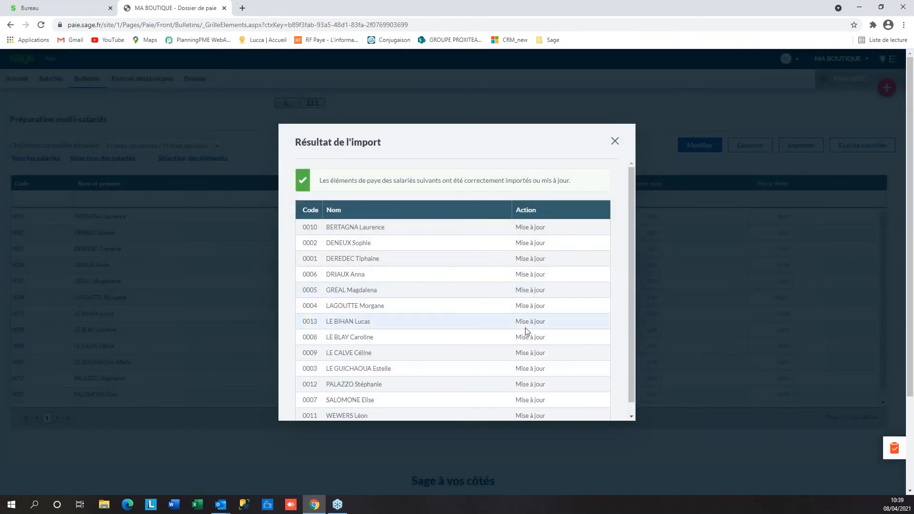
# Close the import results and open employee 0004's individual payslip showing Prime Vente 80,00
pyautogui.scroll(-1, 527, 334)
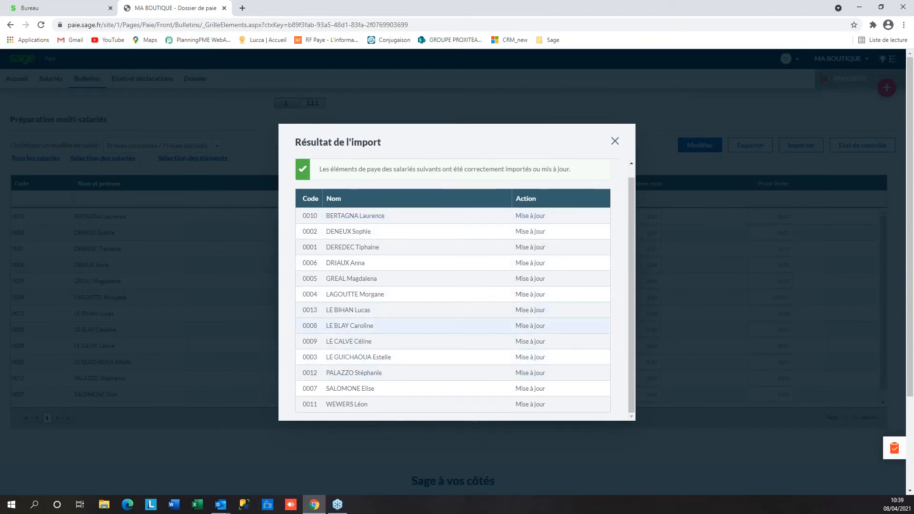
pyautogui.click(616, 142)
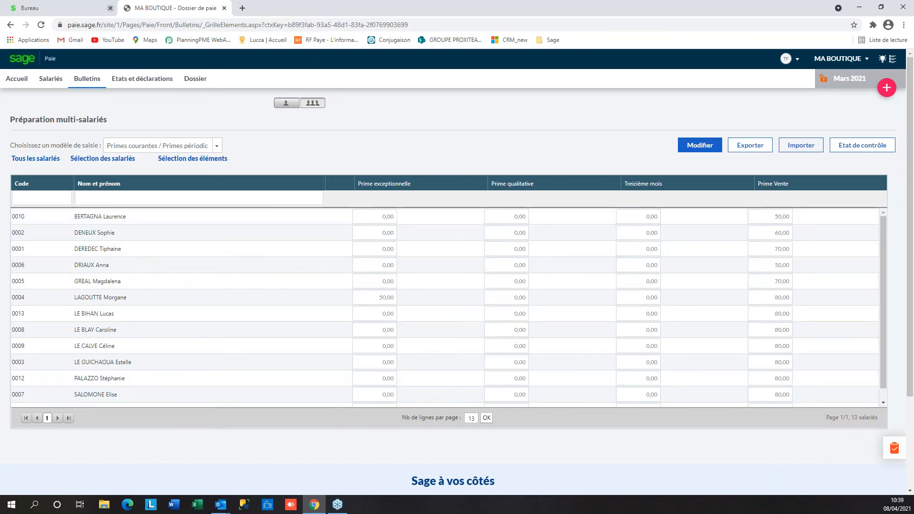
pyautogui.click(286, 105)
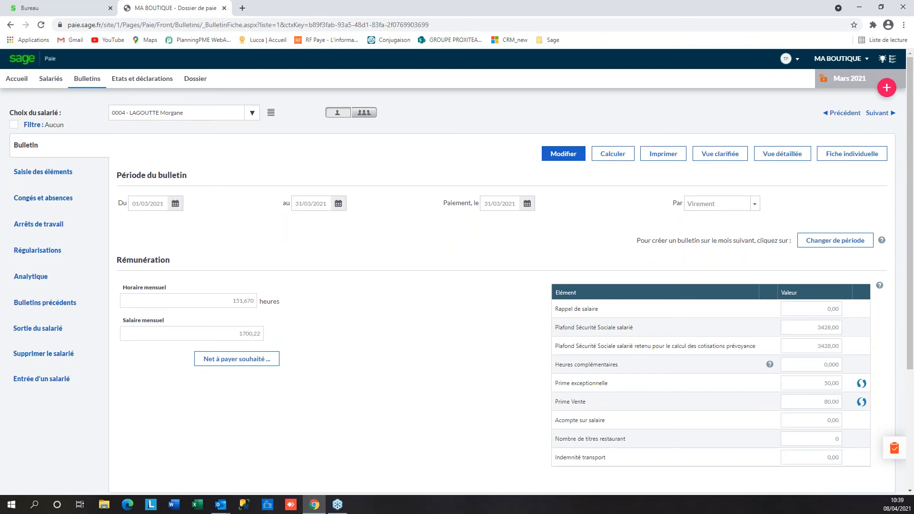
# Record a CP Congé payé absence from 9 to 11 March 2021 for the employee
pyautogui.click(35, 199)
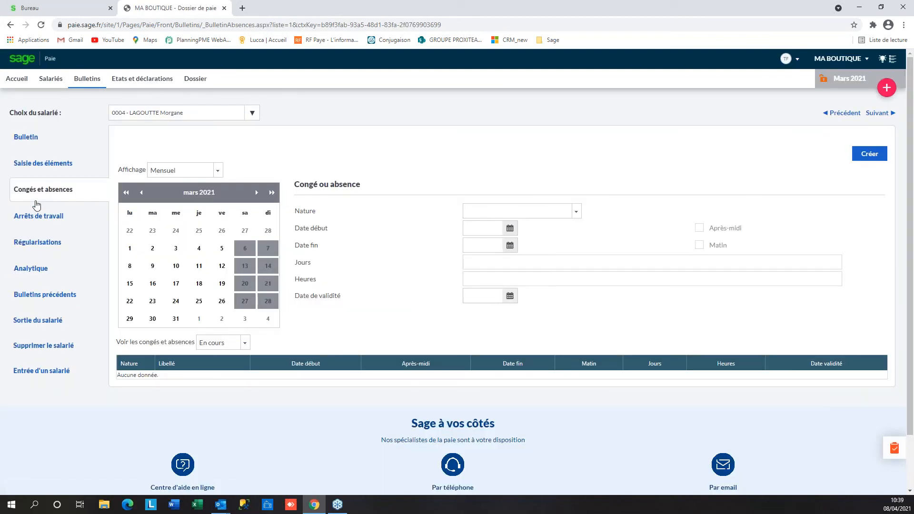
pyautogui.click(875, 154)
pyautogui.click(575, 214)
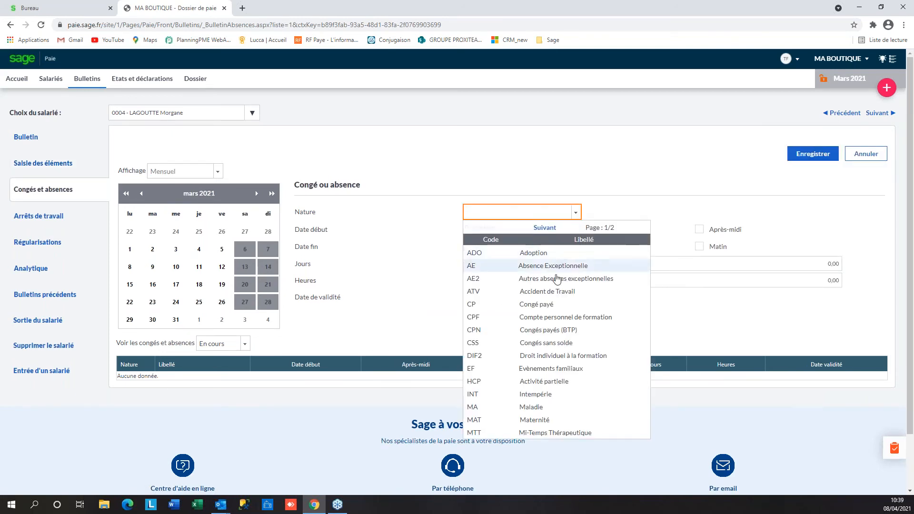
pyautogui.click(547, 307)
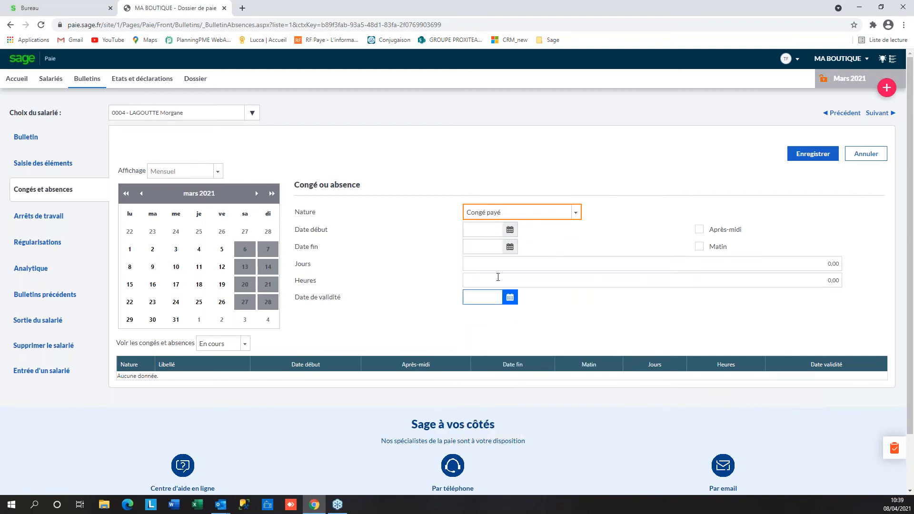
pyautogui.click(510, 231)
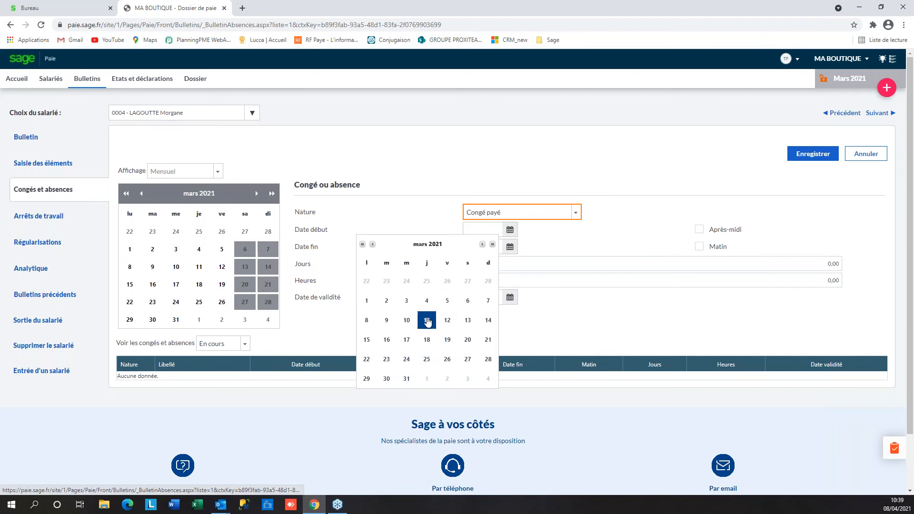
pyautogui.click(385, 321)
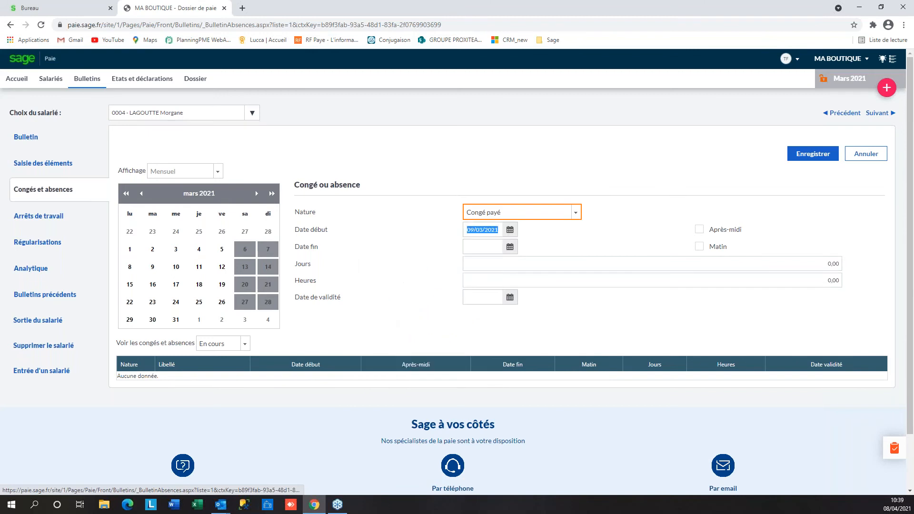
pyautogui.click(513, 249)
pyautogui.click(426, 337)
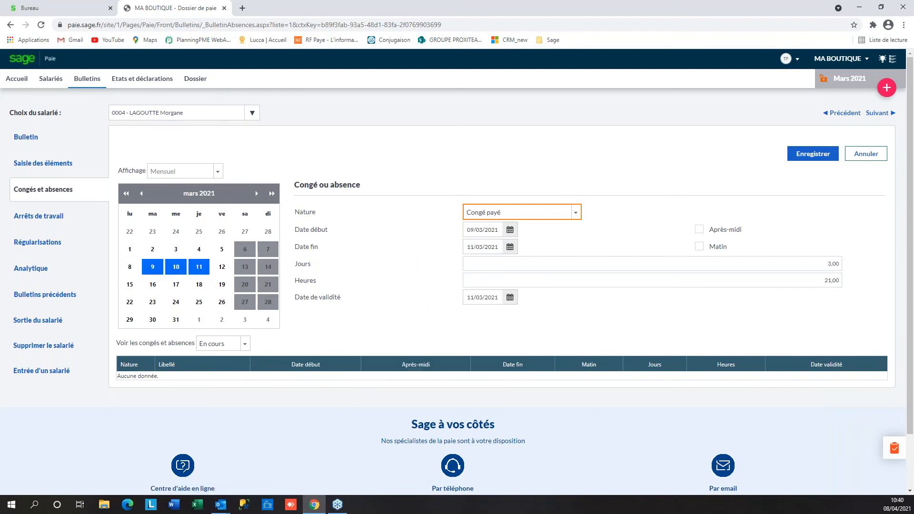
pyautogui.click(803, 154)
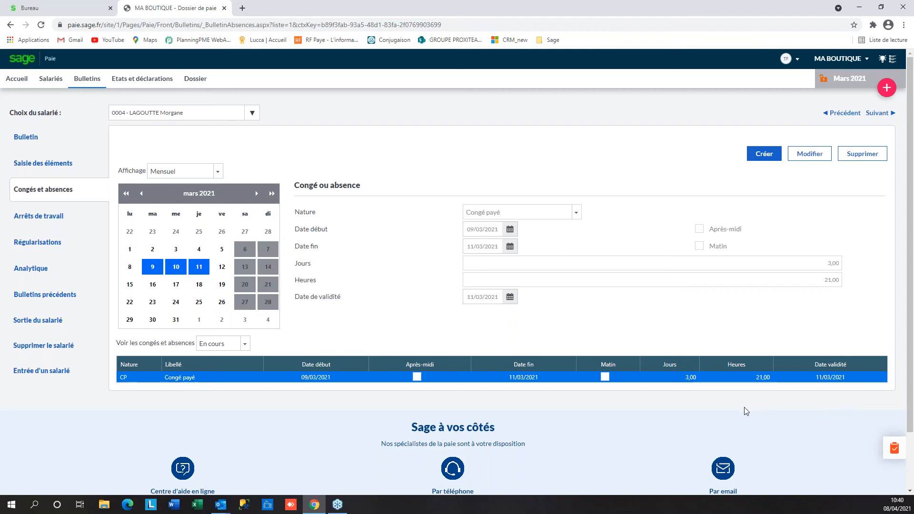
pyautogui.click(49, 220)
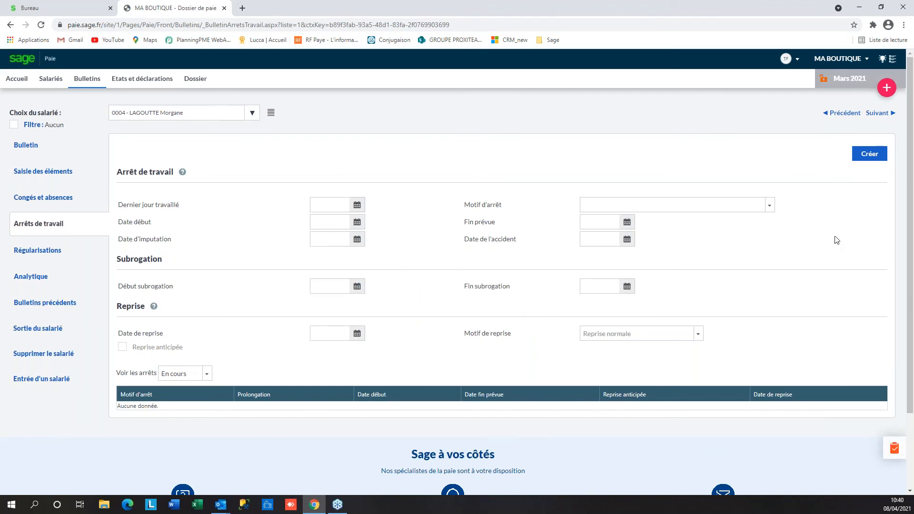
# Create a Maladie stoppage: last day worked 17/03, start 18/03, expected end 19/03/2021
pyautogui.click(871, 154)
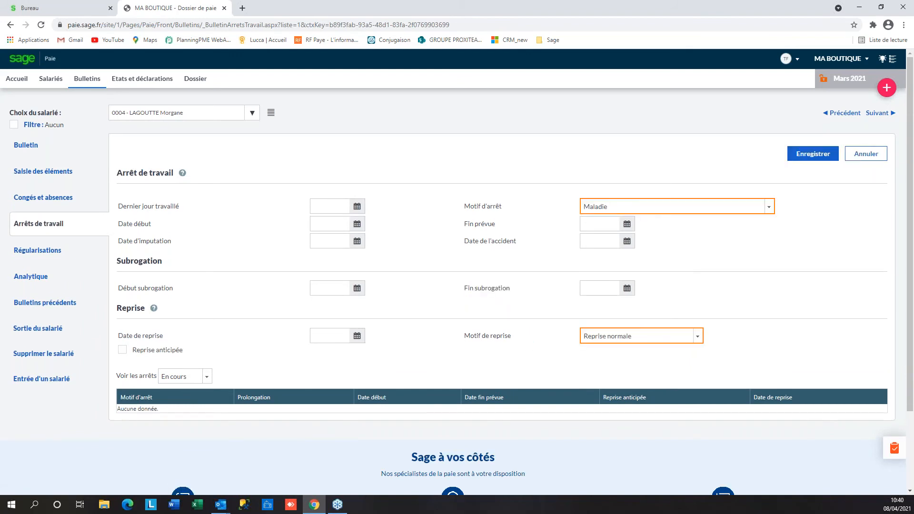
pyautogui.click(358, 206)
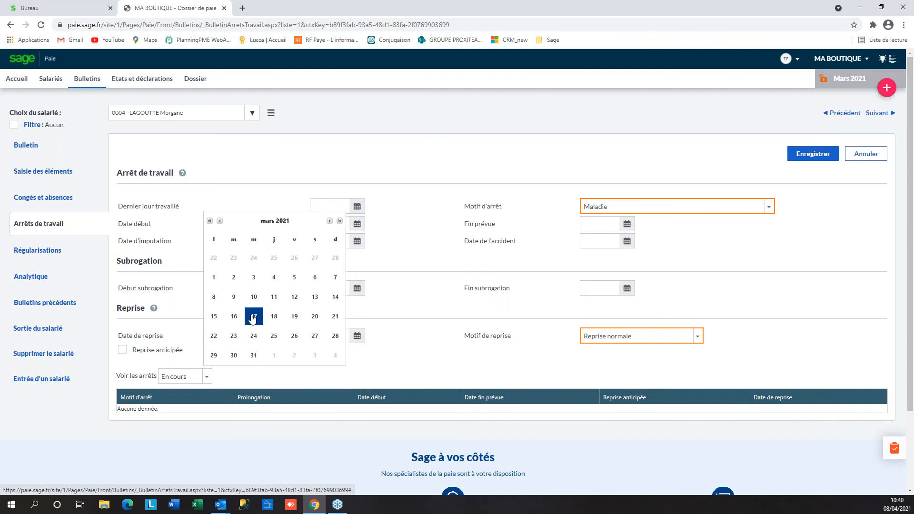
pyautogui.click(253, 318)
pyautogui.click(328, 223)
pyautogui.click(357, 225)
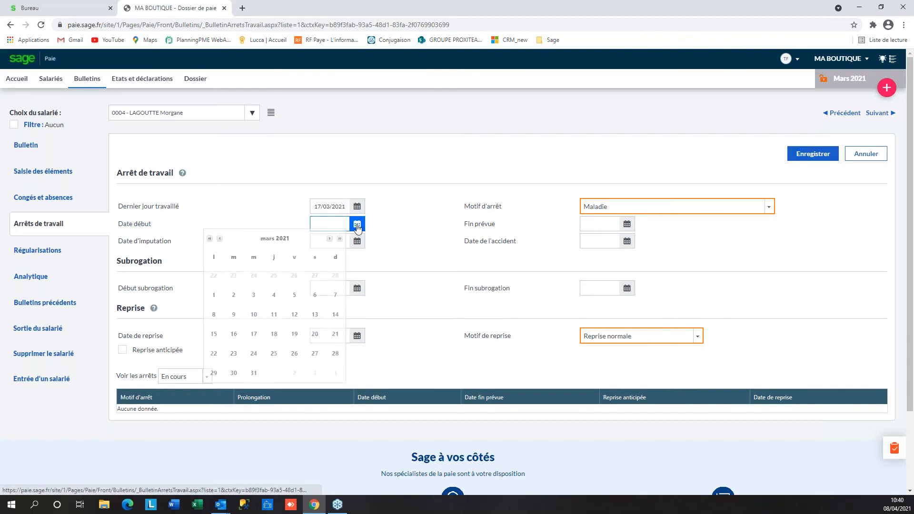
pyautogui.click(273, 335)
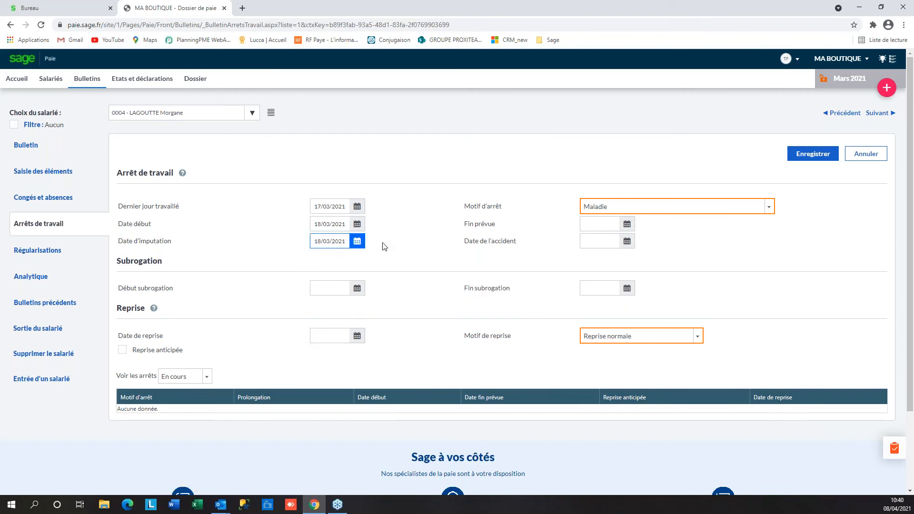
pyautogui.click(589, 225)
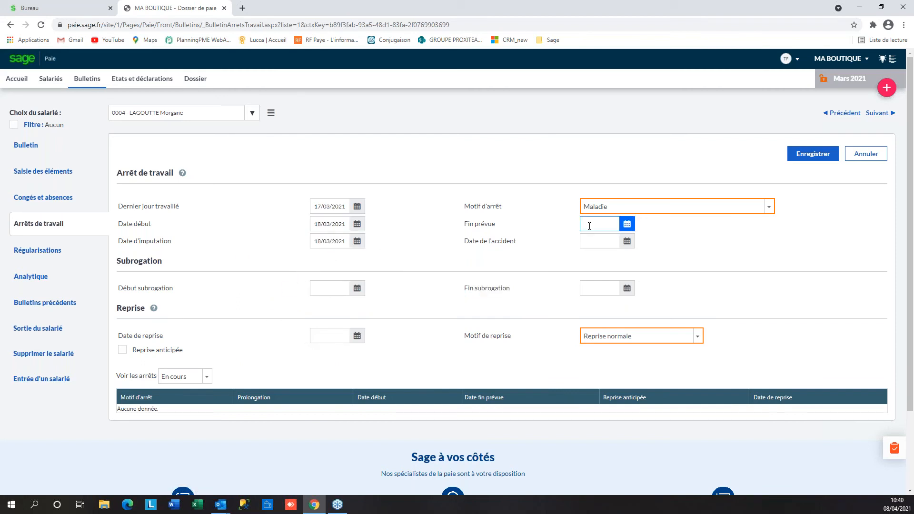
pyautogui.click(626, 224)
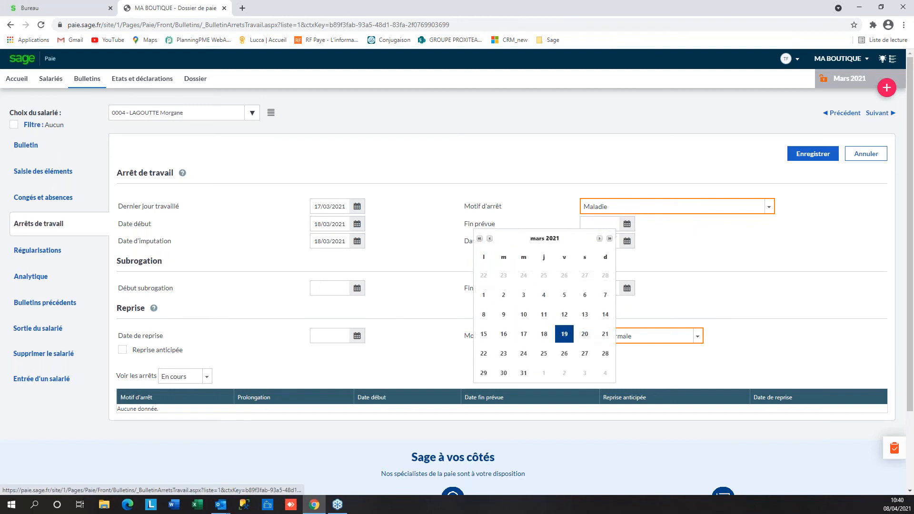
pyautogui.click(564, 334)
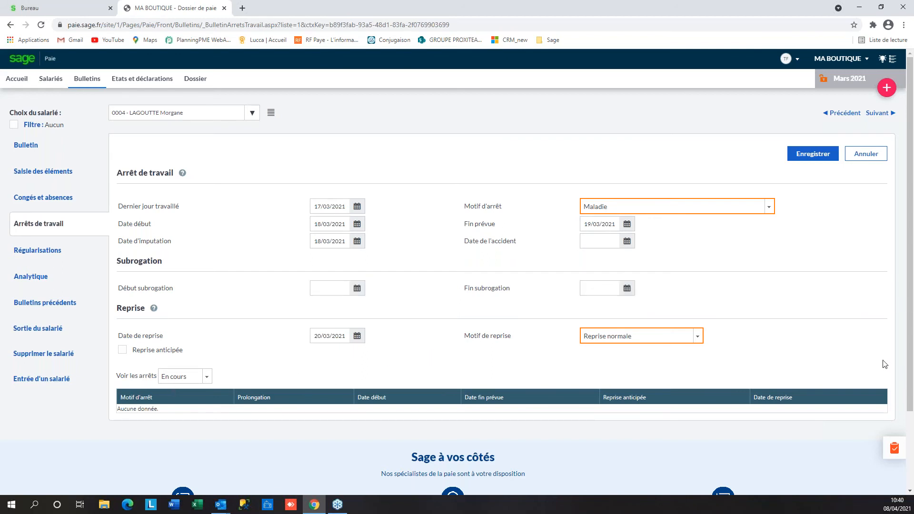
pyautogui.click(807, 157)
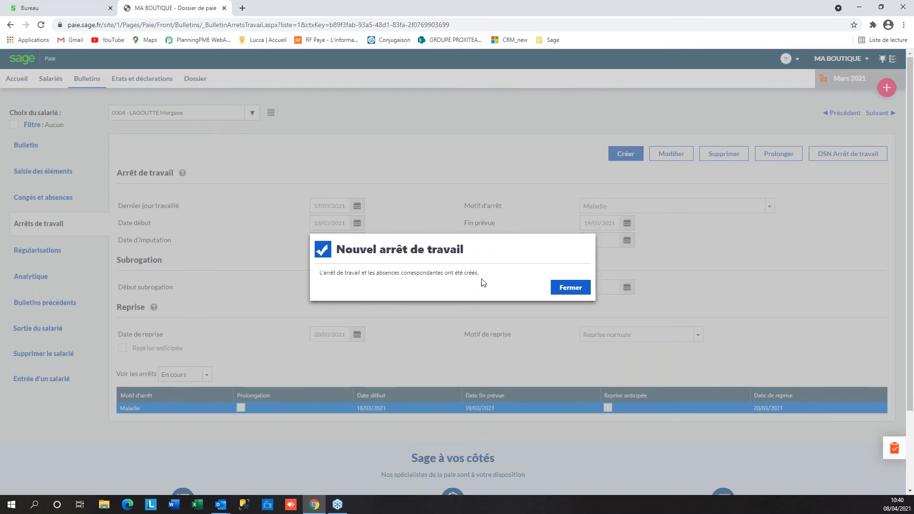
# Generate the DSN Arrêt de travail report for the Maladie stoppage, confirming with OUI
pyautogui.click(573, 288)
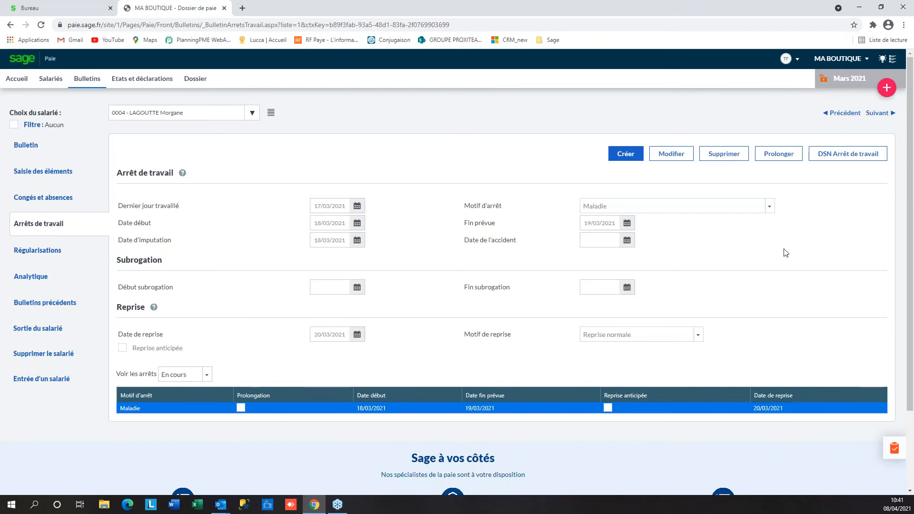
pyautogui.click(862, 162)
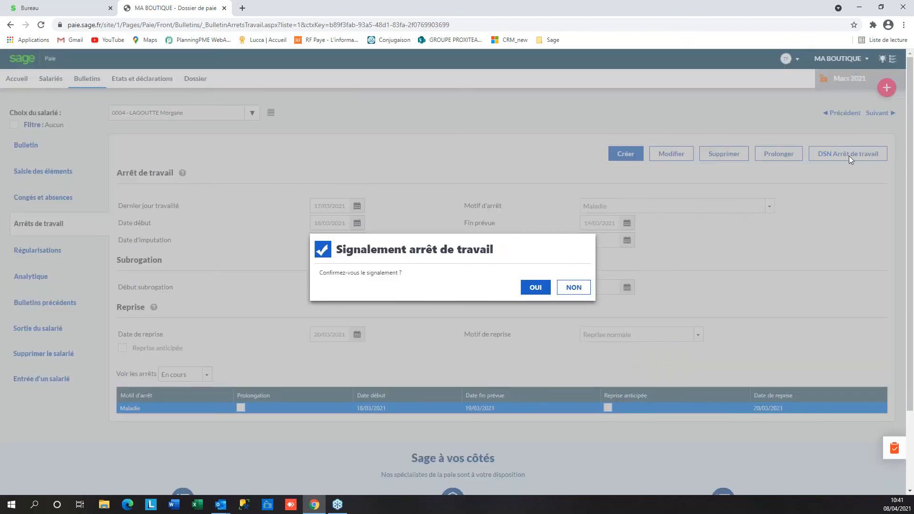
pyautogui.click(535, 291)
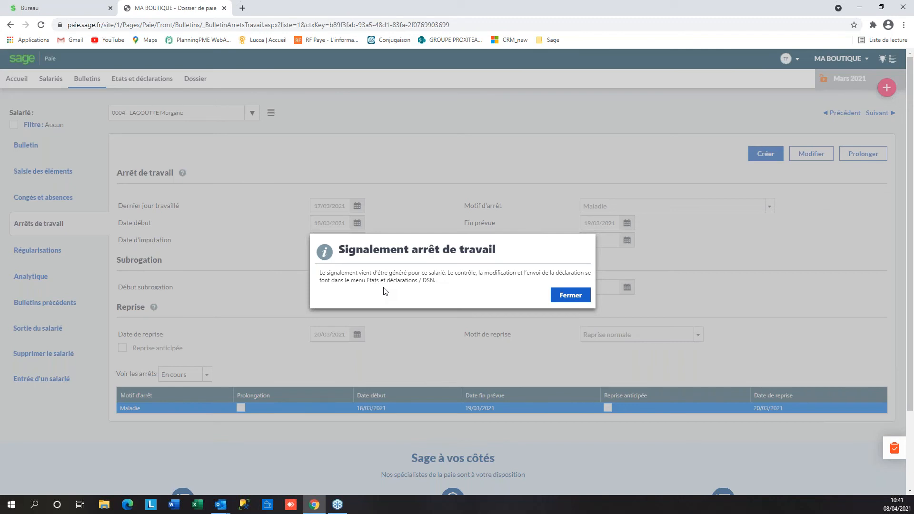
pyautogui.click(582, 294)
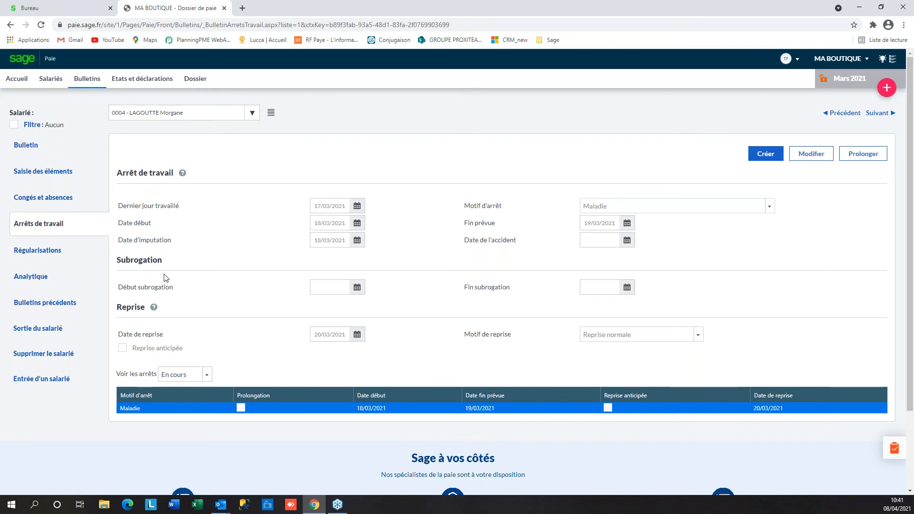
# Review the employee's regularisations, analytic sections and previous payslips, then open Etats et déclarations
pyautogui.click(35, 255)
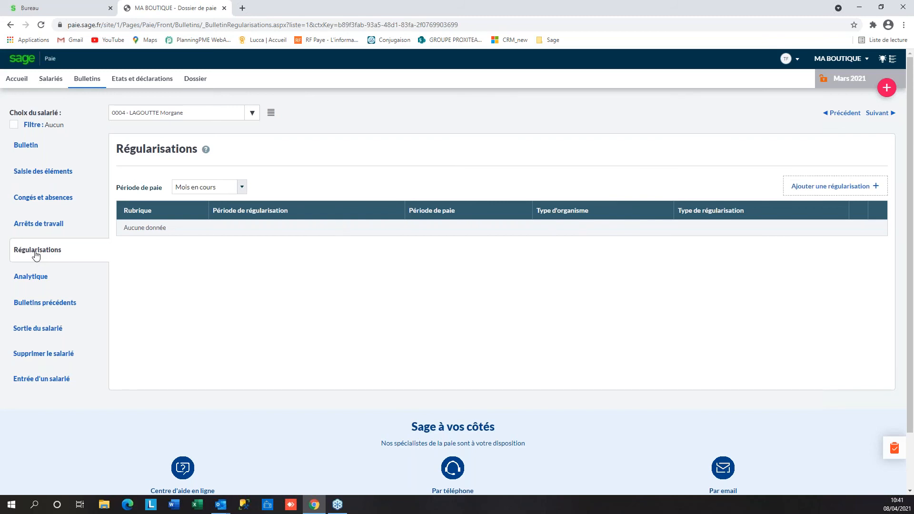
pyautogui.click(38, 282)
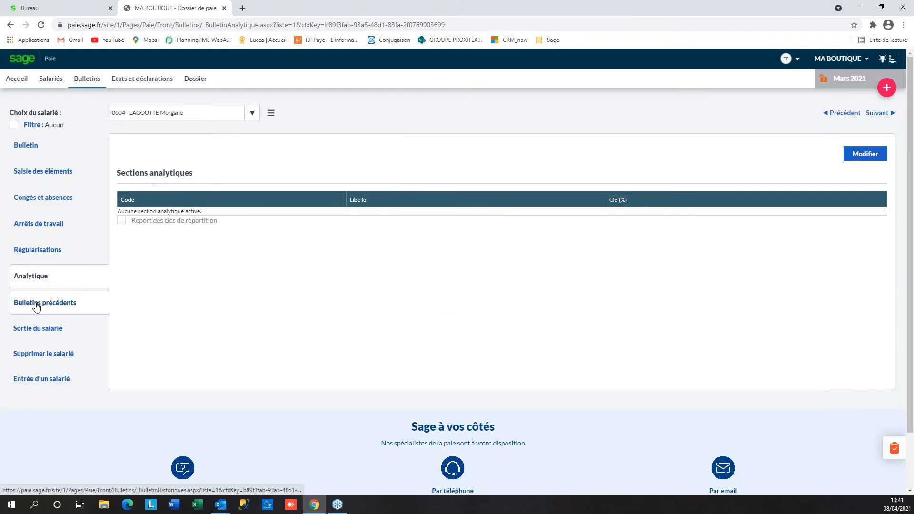
pyautogui.click(36, 305)
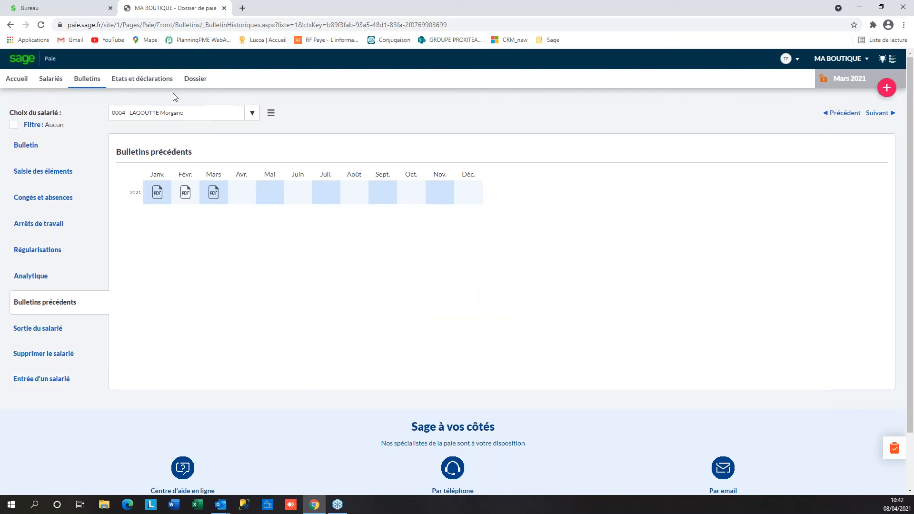
pyautogui.click(153, 82)
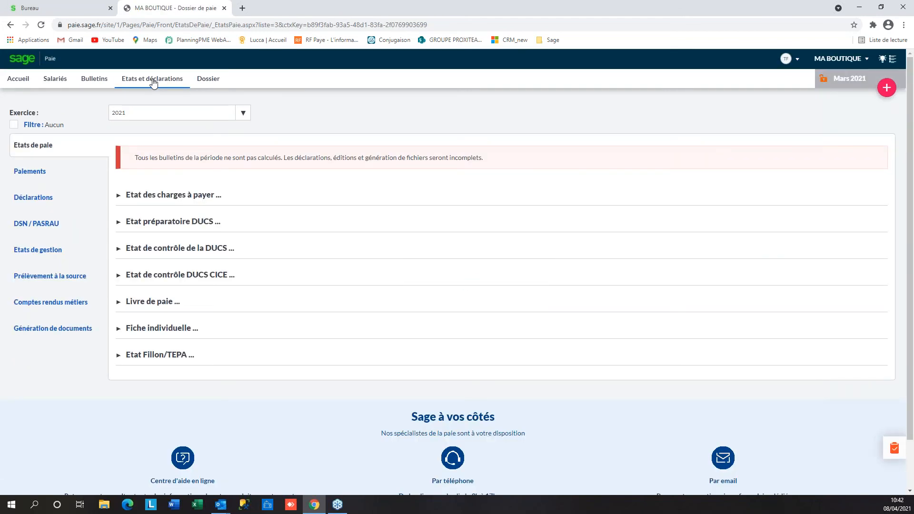
# Show the DSN / PASRAU page down to the pending Maladie work-stoppage reports
pyautogui.click(37, 230)
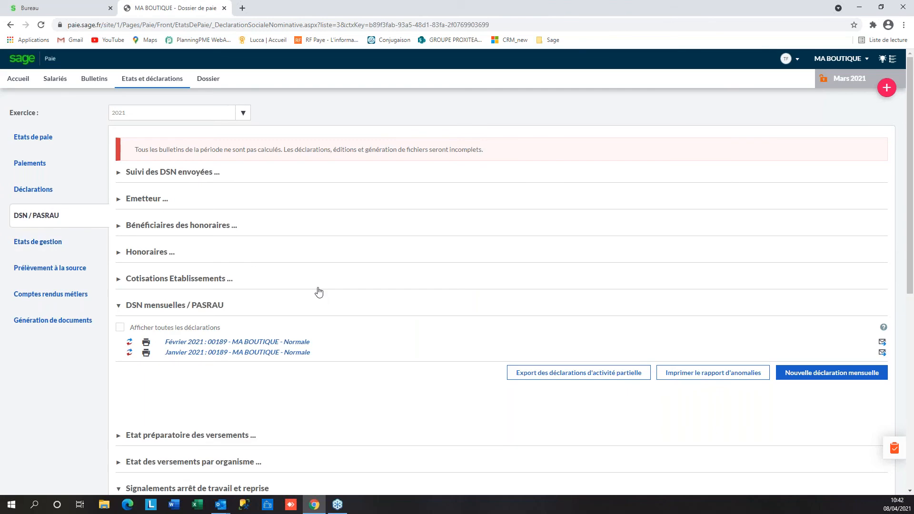
pyautogui.scroll(-1, 319, 292)
pyautogui.scroll(-4, 318, 291)
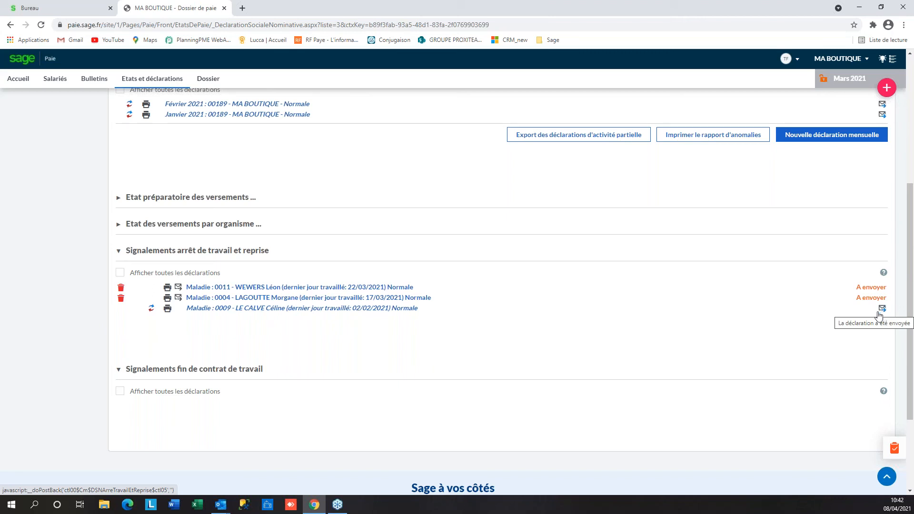
# Send the pending Maladie work-stoppage report, then return to the Etats de paie list
pyautogui.click(208, 299)
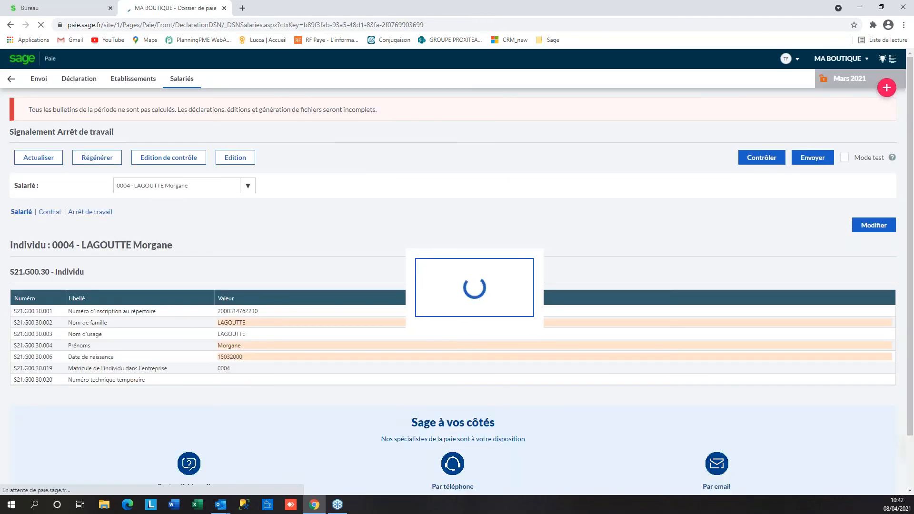
pyautogui.click(819, 162)
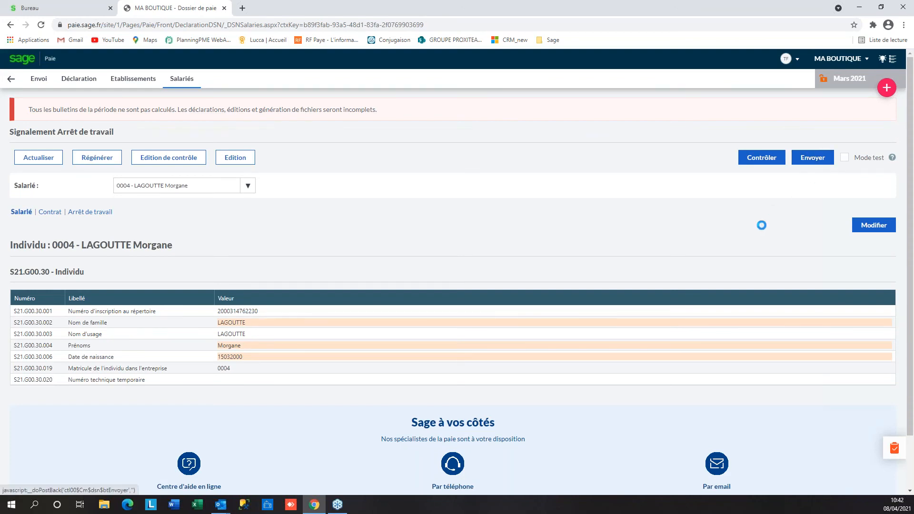
pyautogui.click(541, 312)
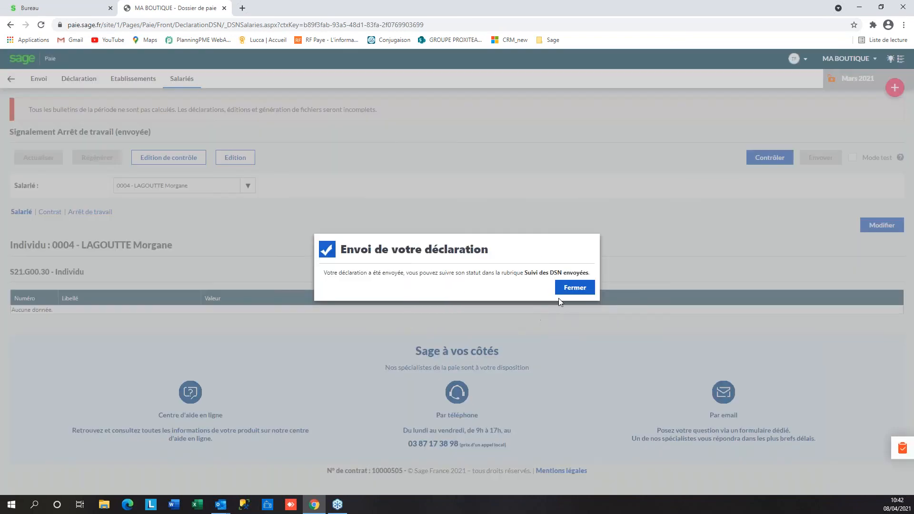
pyautogui.click(572, 288)
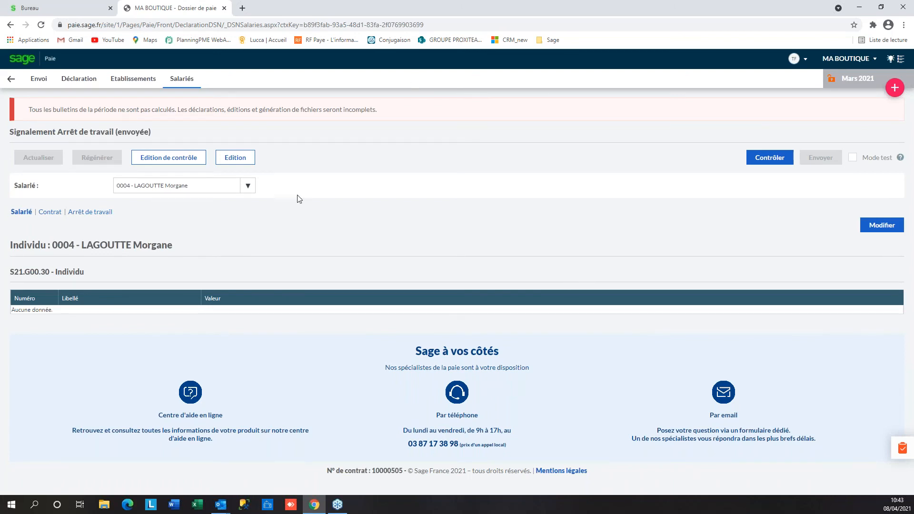
pyautogui.click(11, 80)
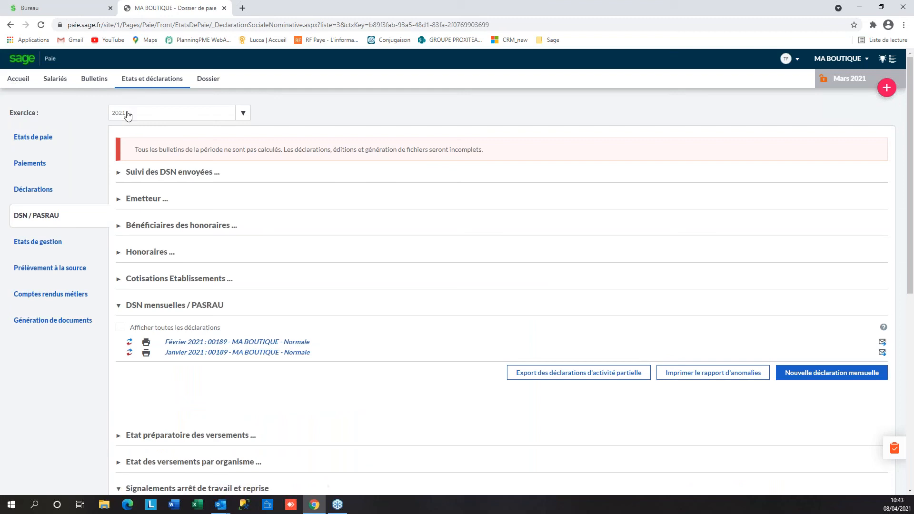
pyautogui.click(37, 141)
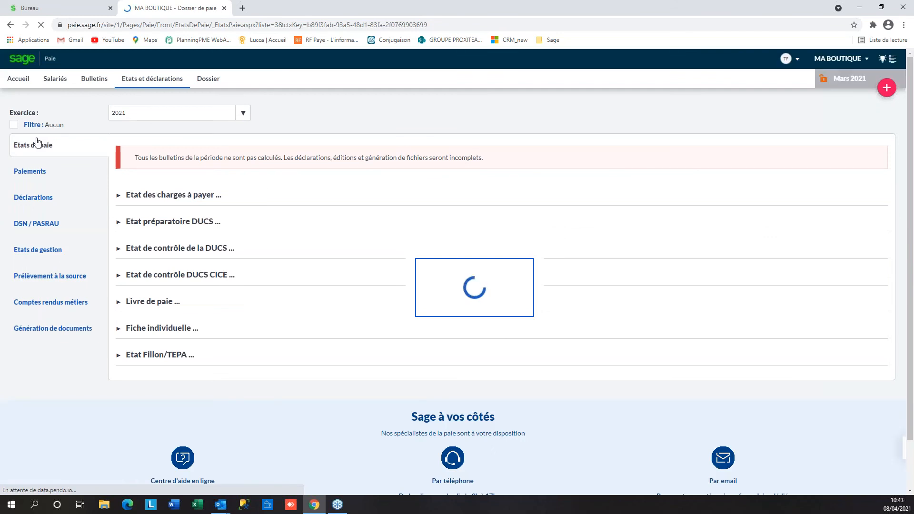
# Generate the March 2021 Etat des charges à payer PDF, review its 3 pages, and close it
pyautogui.click(152, 198)
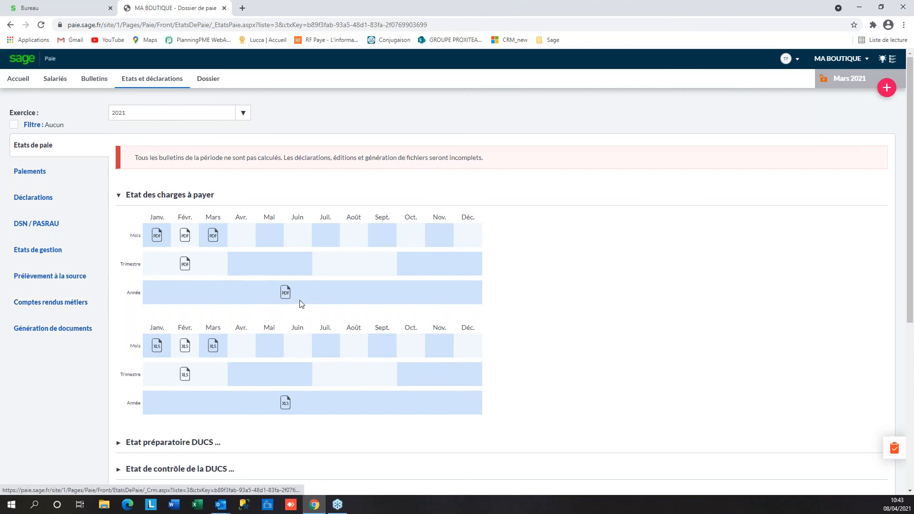
pyautogui.click(213, 236)
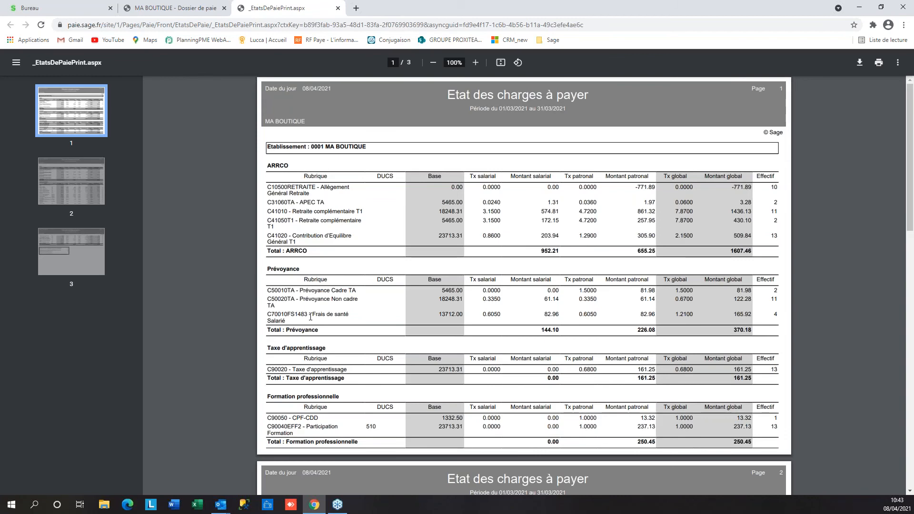
pyautogui.scroll(-4, 310, 333)
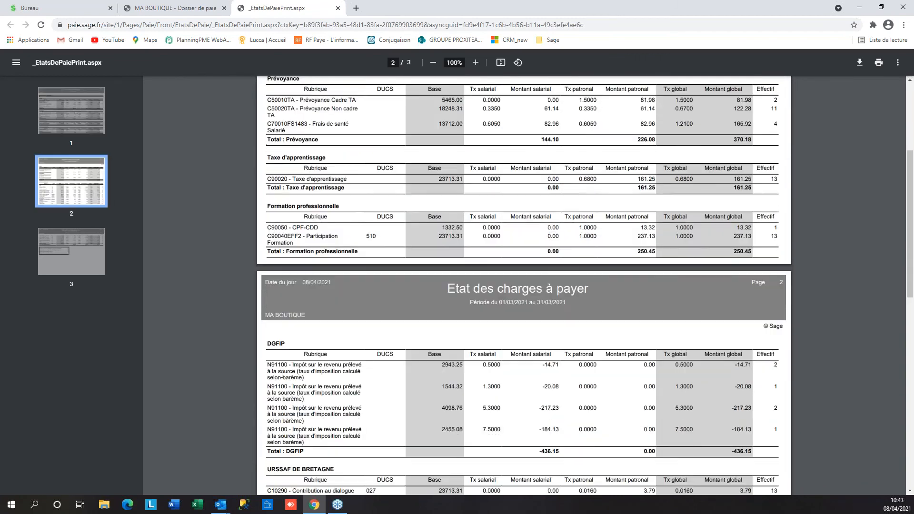
pyautogui.scroll(-3, 282, 381)
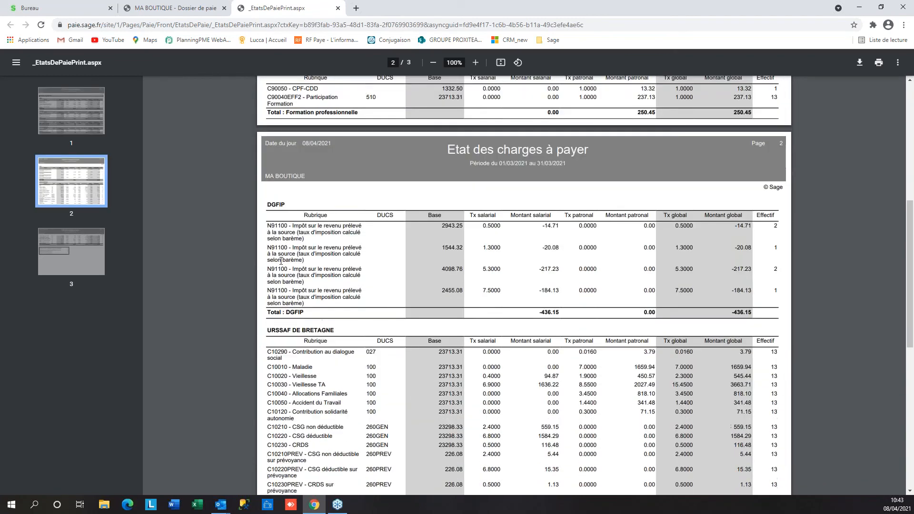
pyautogui.scroll(-4, 322, 379)
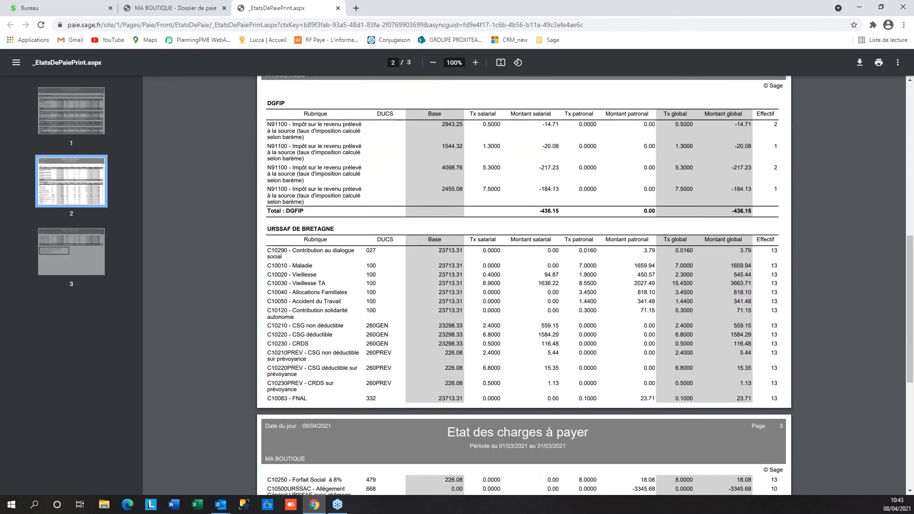
pyautogui.click(338, 9)
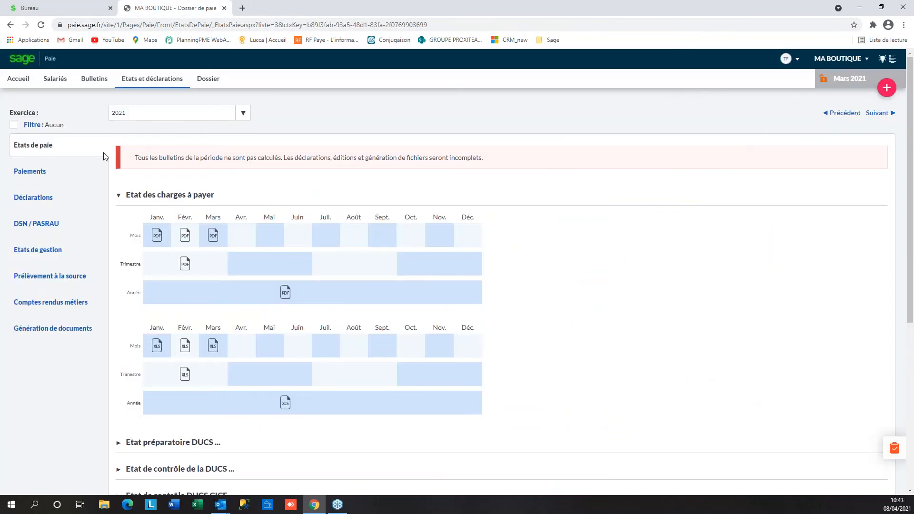
pyautogui.click(34, 126)
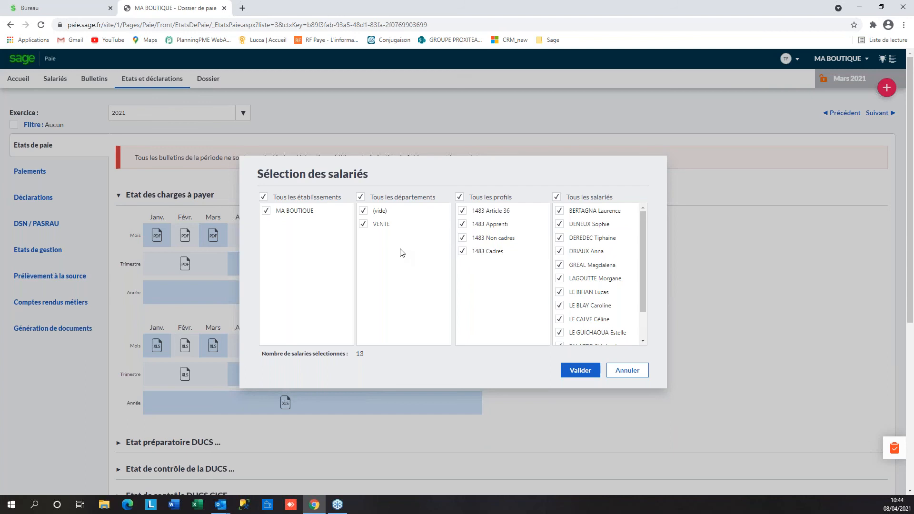
pyautogui.click(640, 372)
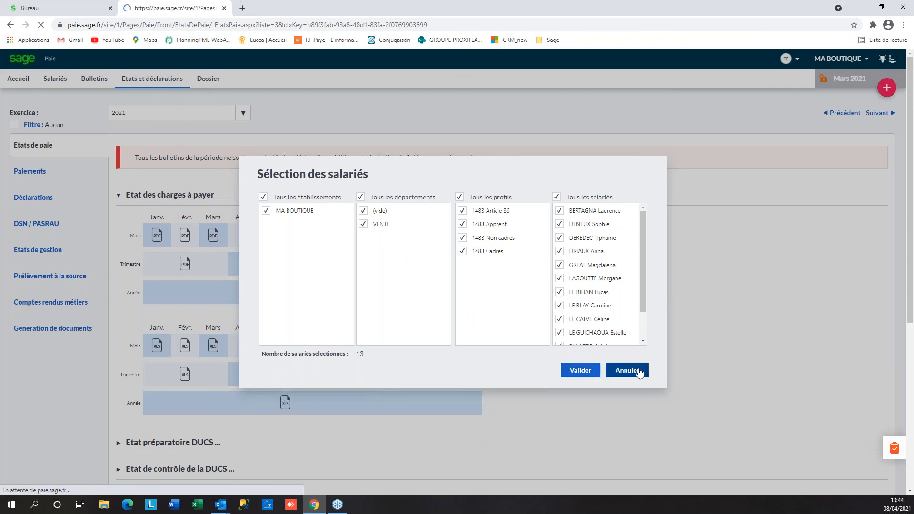
pyautogui.scroll(-3, 116, 338)
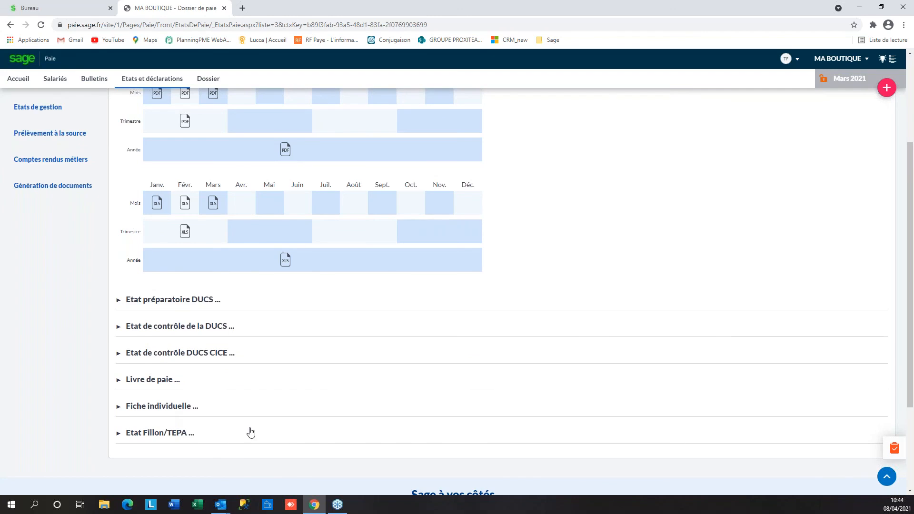
pyautogui.scroll(3, 248, 429)
# Browse the Paiements and Déclarations pages, then open the Etats de gestion reports
pyautogui.click(32, 173)
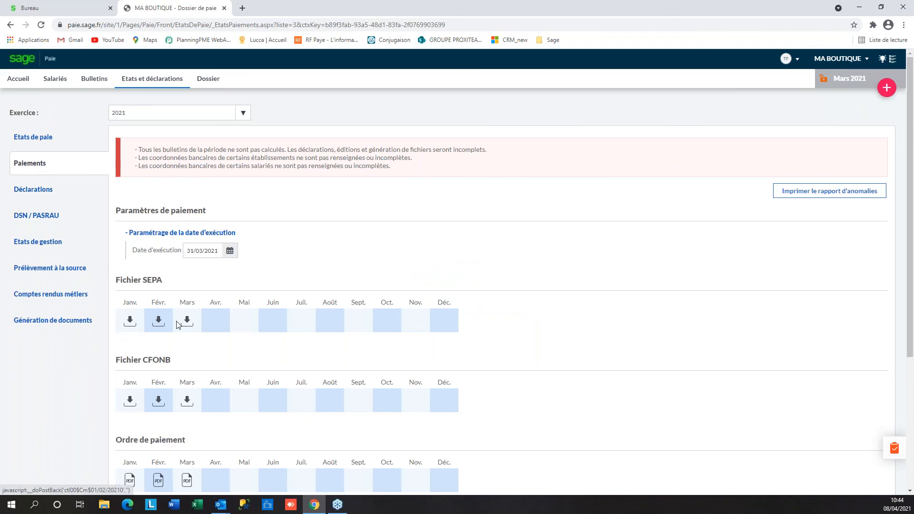
pyautogui.scroll(-2, 177, 325)
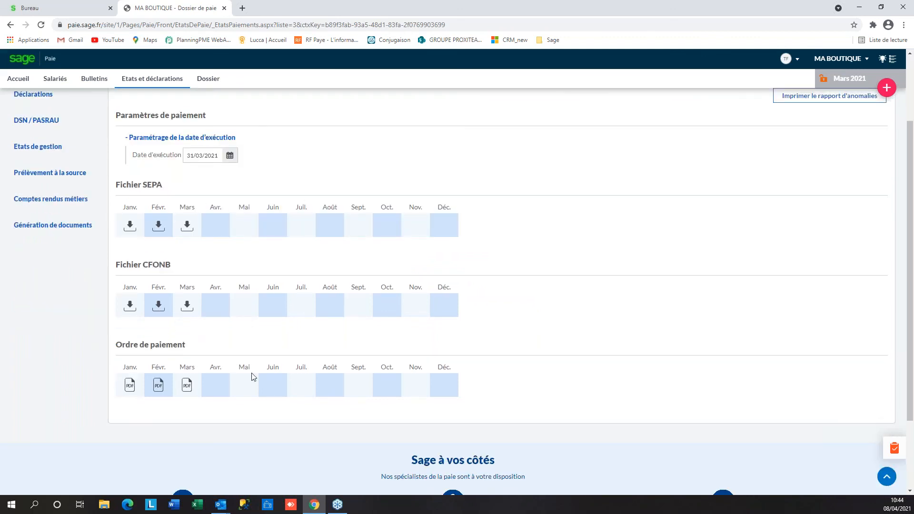
pyautogui.scroll(2, 254, 377)
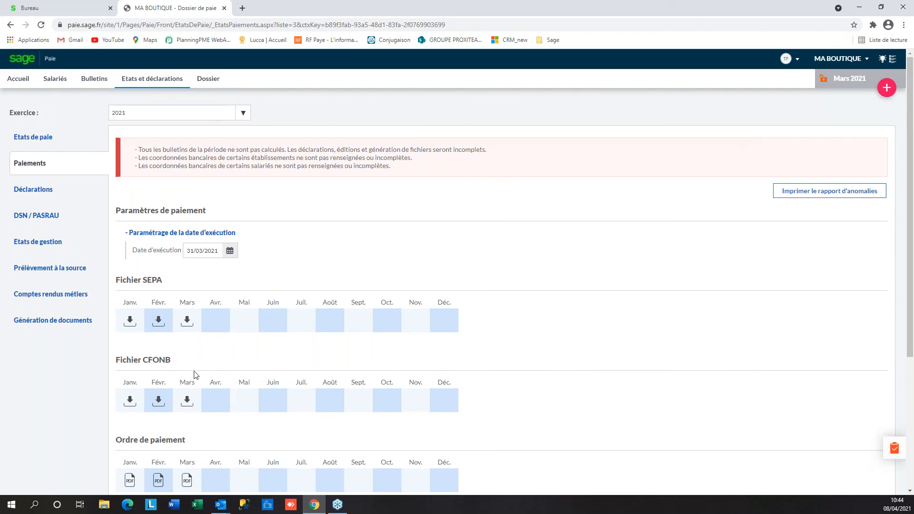
pyautogui.click(38, 197)
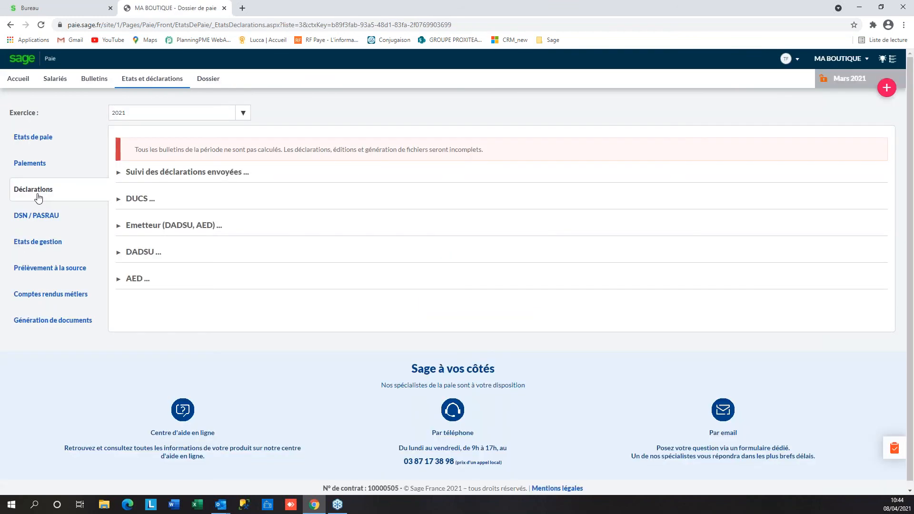
pyautogui.click(156, 174)
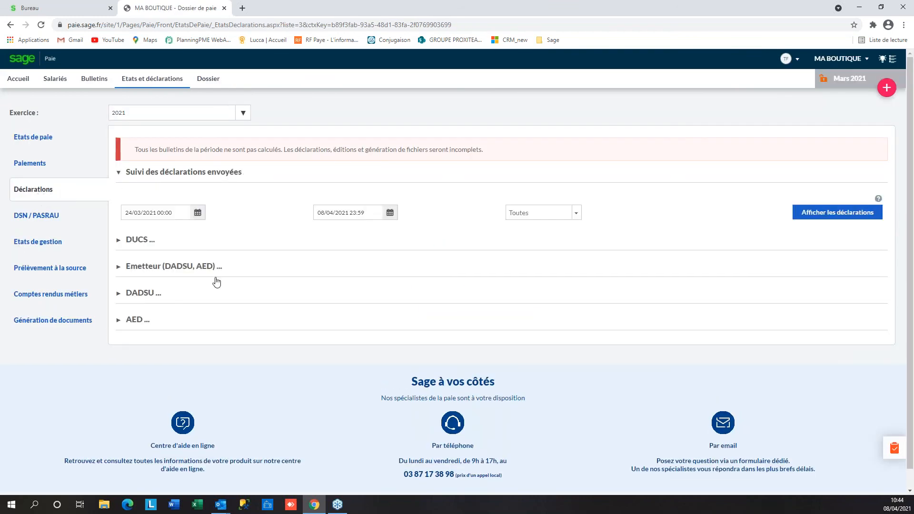
pyautogui.click(180, 269)
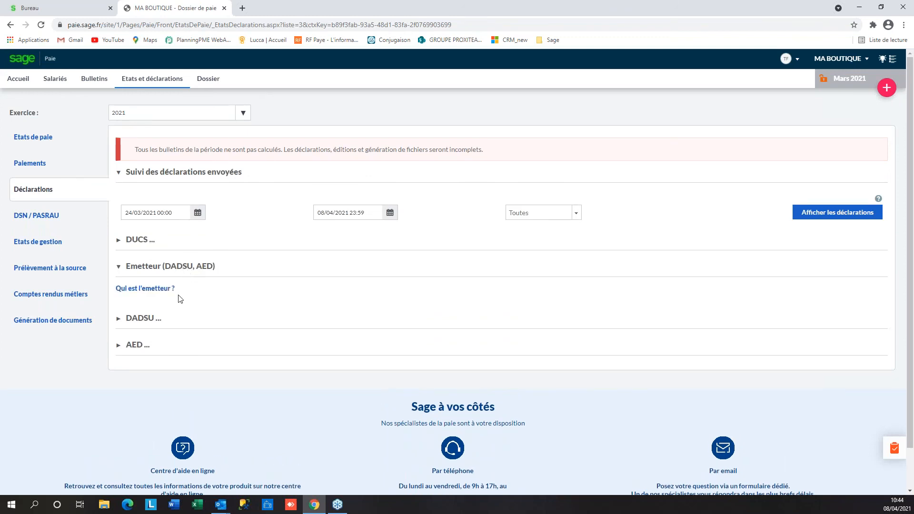
pyautogui.click(48, 244)
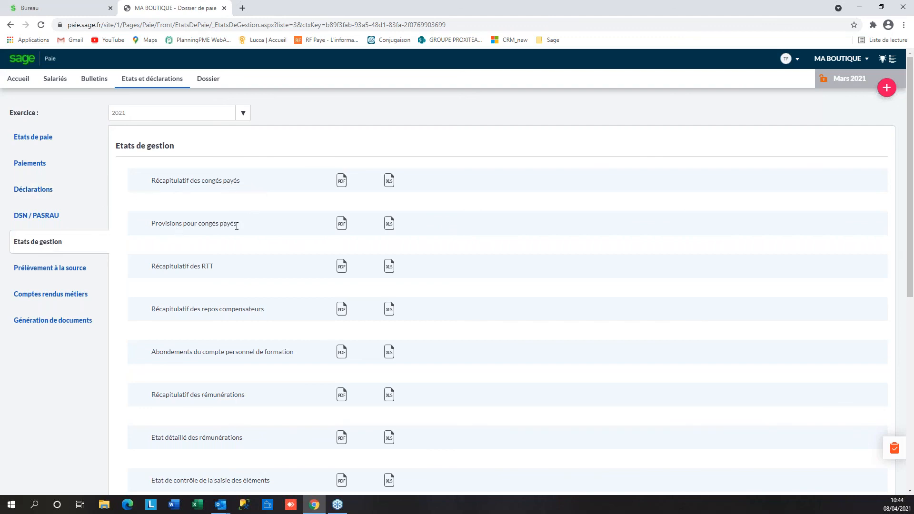
pyautogui.scroll(-1, 165, 218)
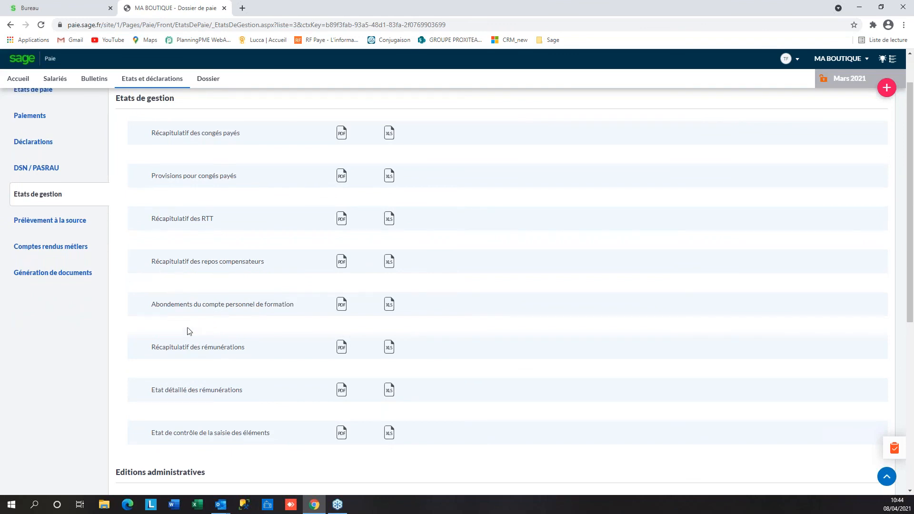
pyautogui.scroll(-4, 279, 358)
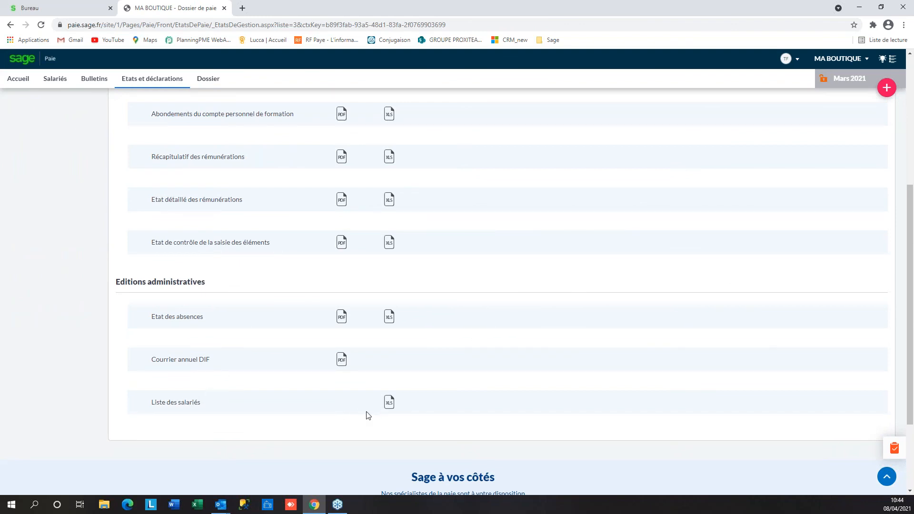
pyautogui.scroll(5, 368, 416)
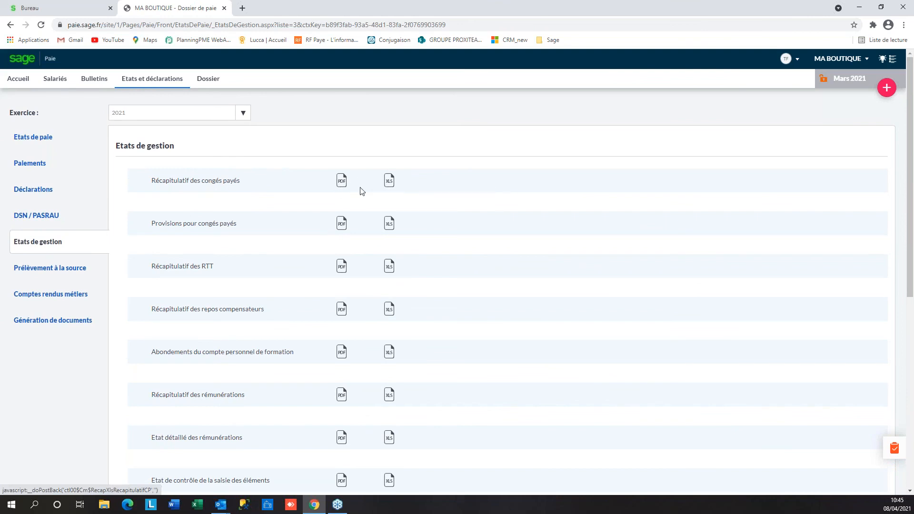
pyautogui.click(343, 185)
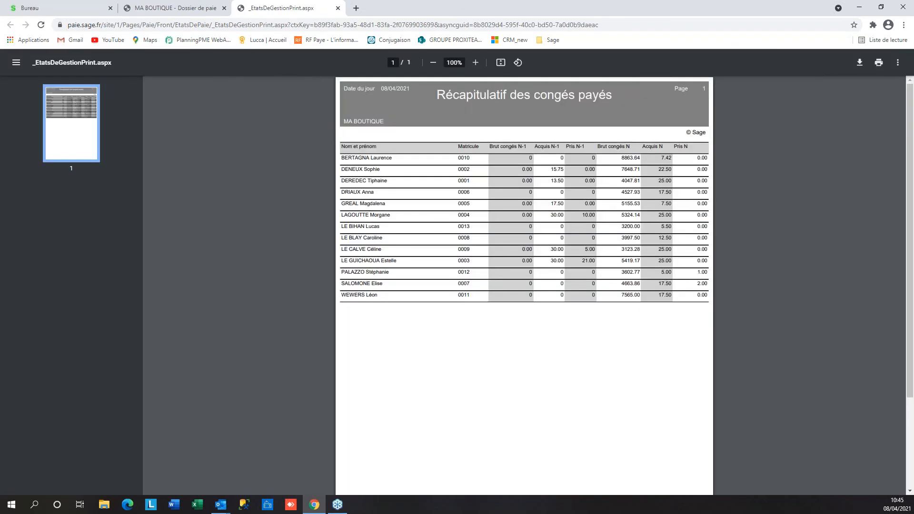
pyautogui.click(338, 9)
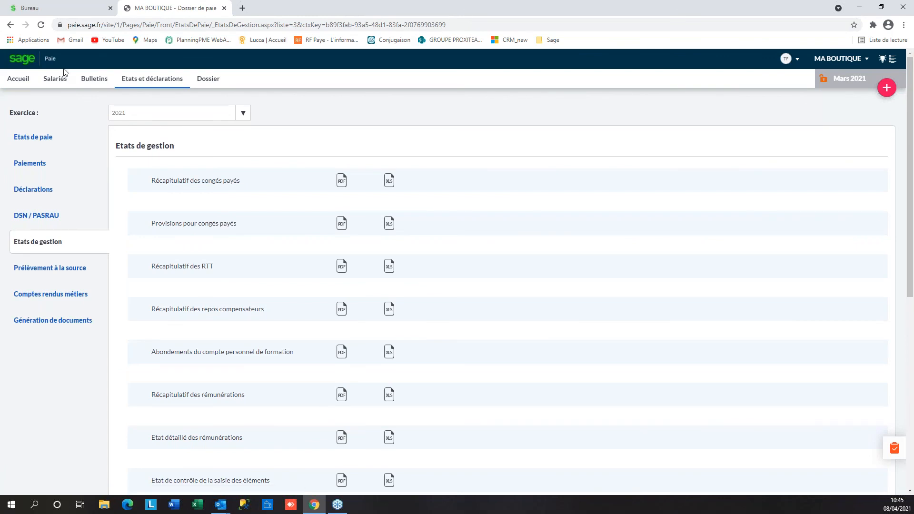
# Edit all 13 March 2021 payslips from Accueil and close the 14-page BulletinPrint PDF
pyautogui.click(20, 80)
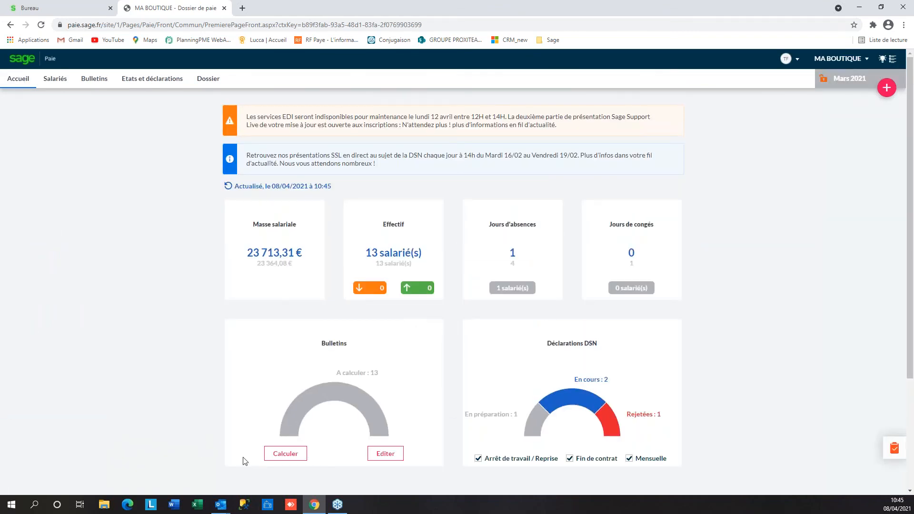
pyautogui.click(386, 454)
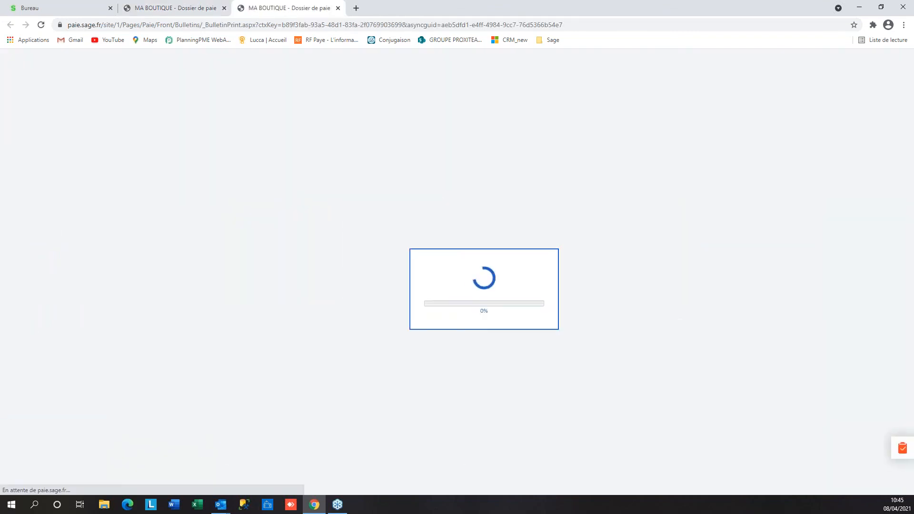
pyautogui.click(160, 9)
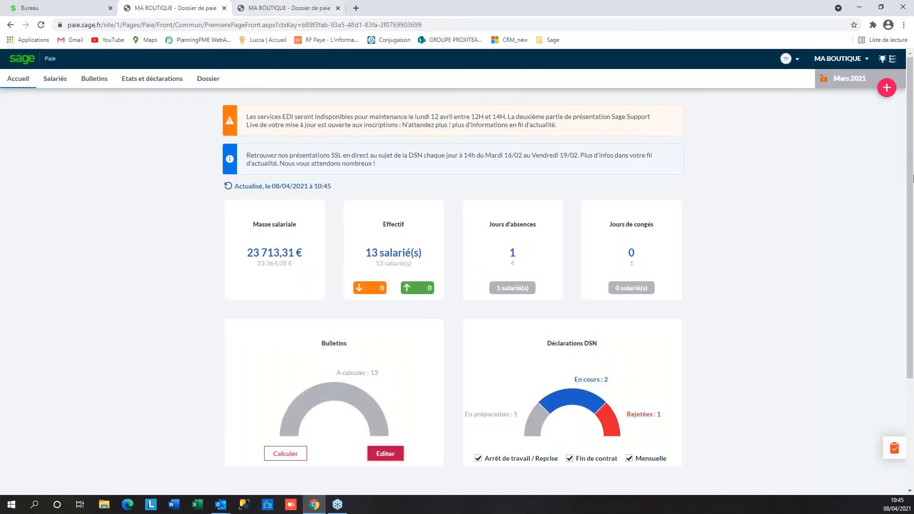
pyautogui.click(889, 87)
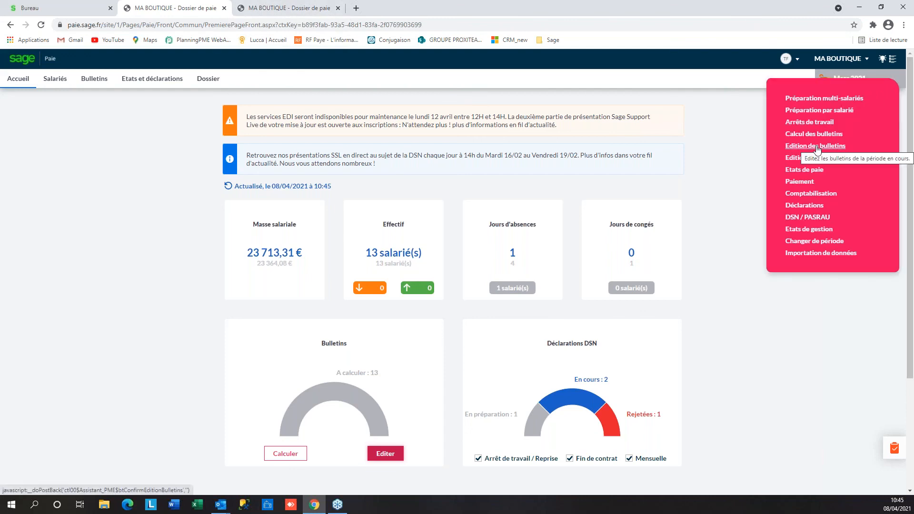
pyautogui.click(290, 12)
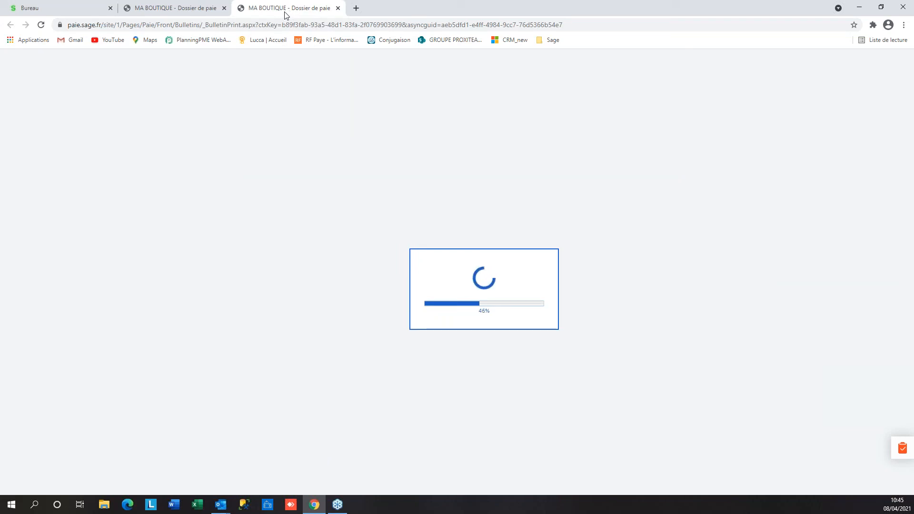
pyautogui.click(157, 8)
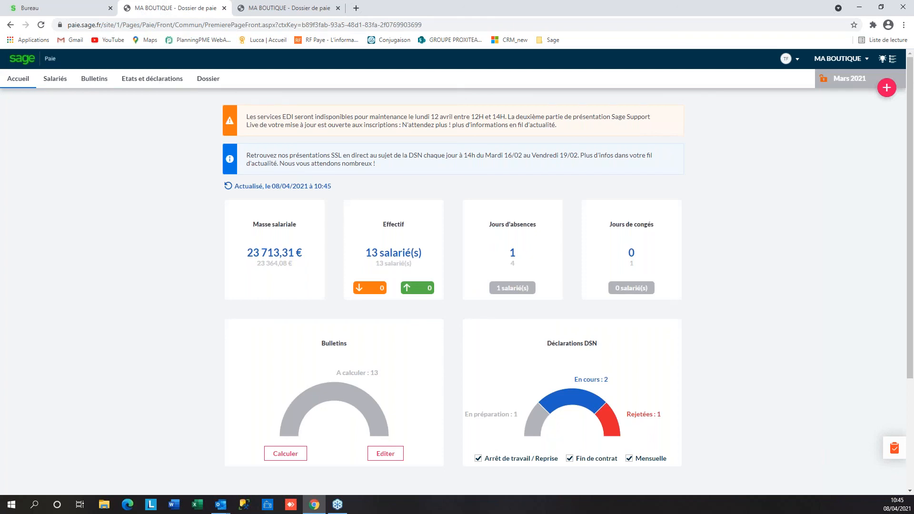
pyautogui.click(272, 13)
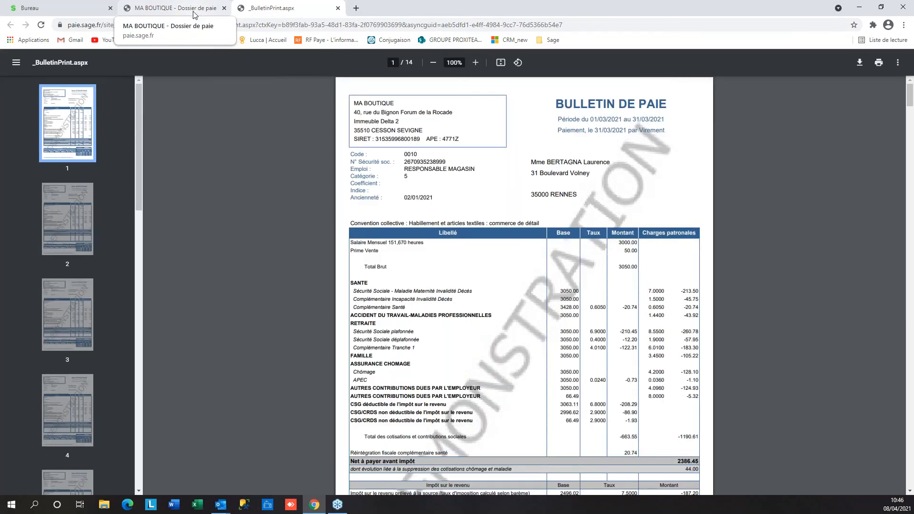
pyautogui.click(338, 8)
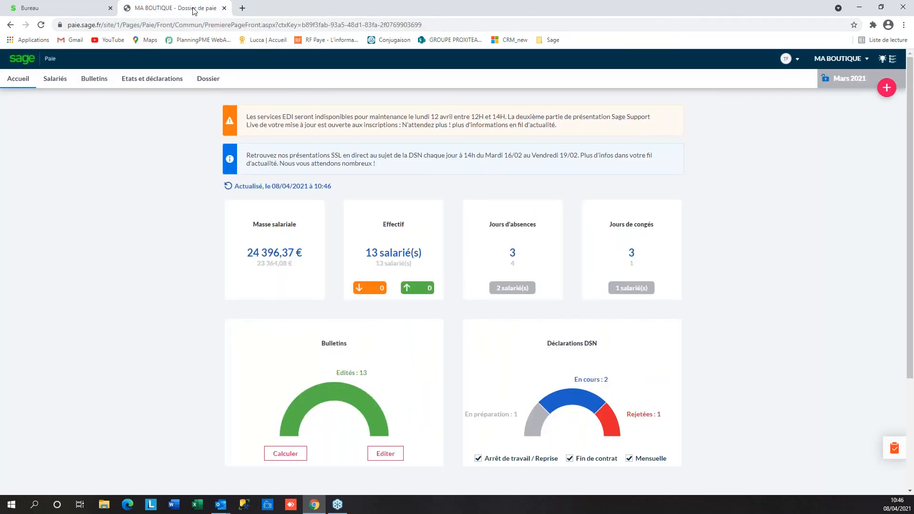
# Create and save a new Mars 2021 monthly DSN from the DSN / PASRAU page
pyautogui.click(159, 83)
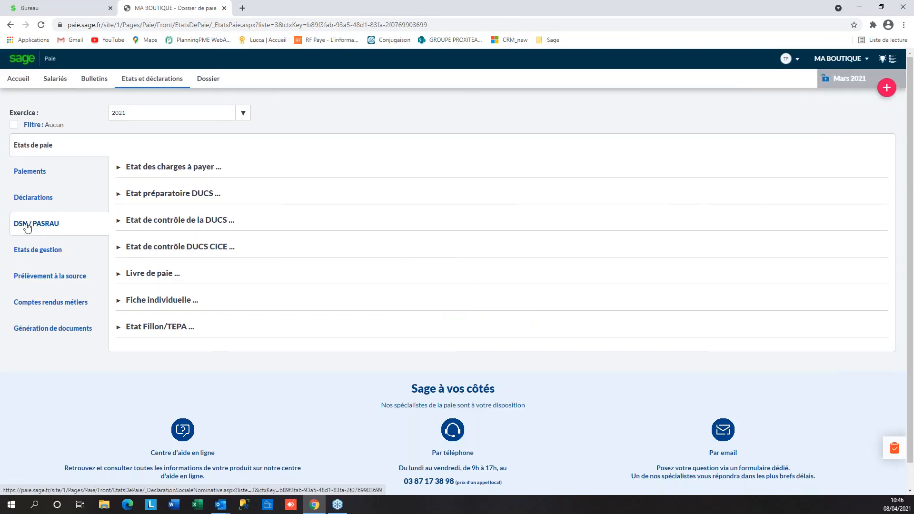
pyautogui.click(27, 226)
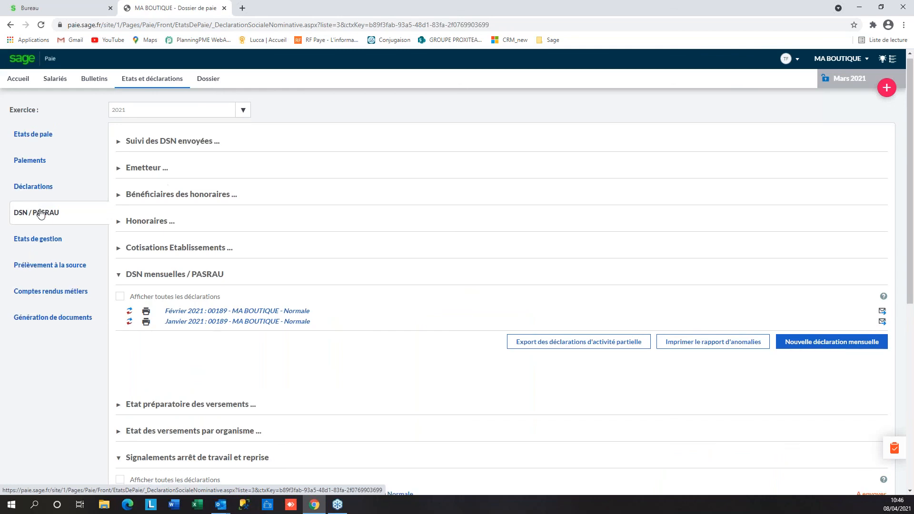
pyautogui.scroll(-2, 41, 213)
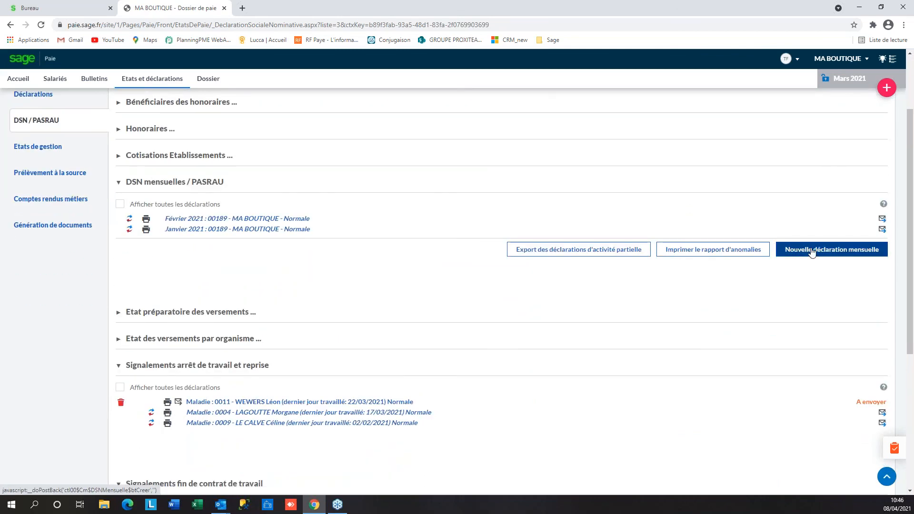
pyautogui.click(813, 253)
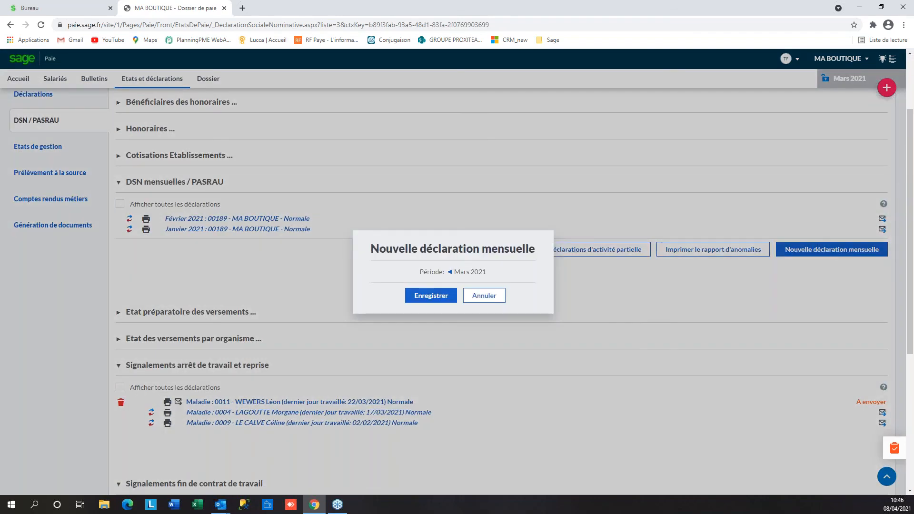
pyautogui.click(427, 298)
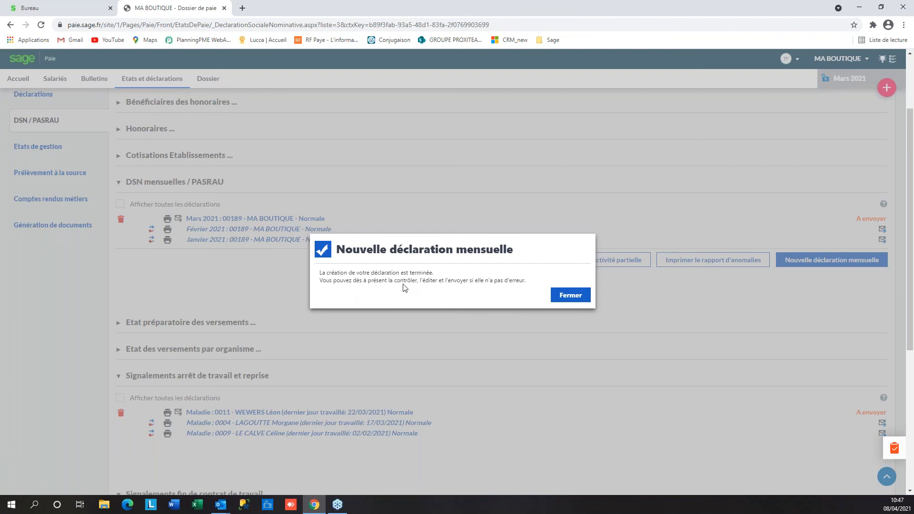
pyautogui.click(571, 295)
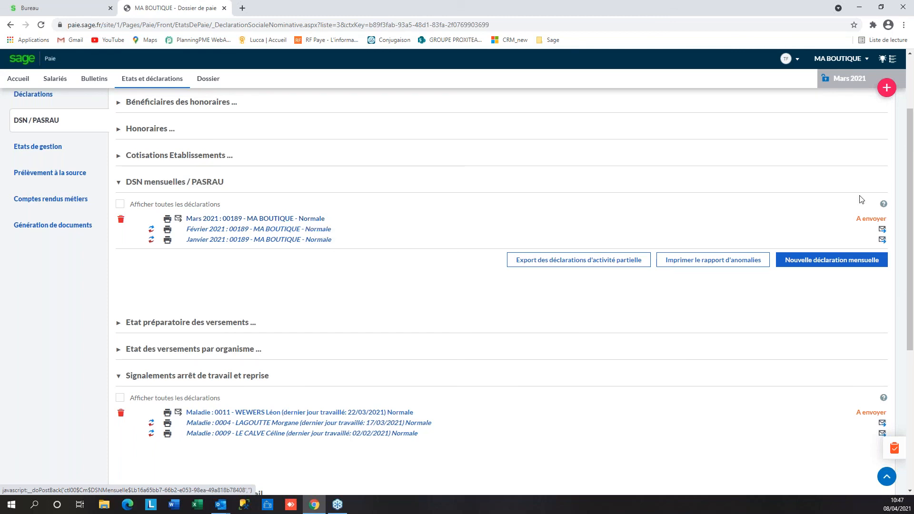
pyautogui.click(236, 219)
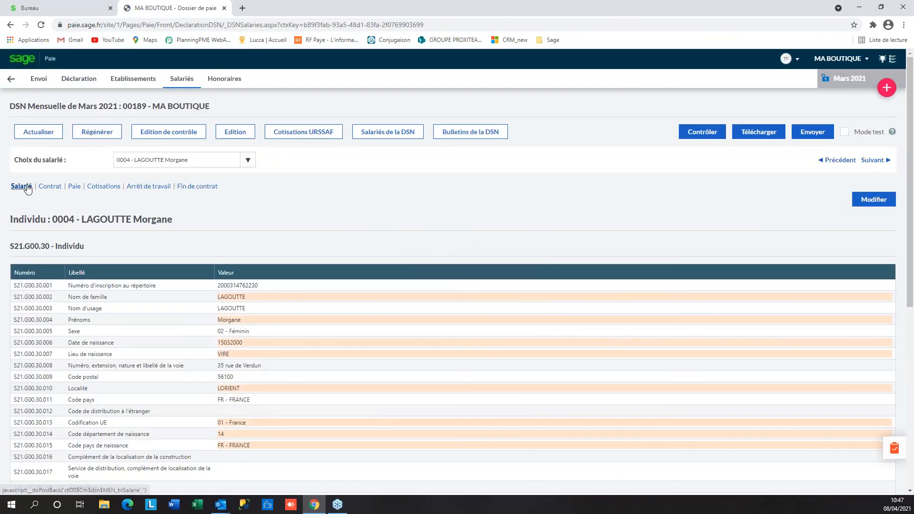
pyautogui.click(50, 189)
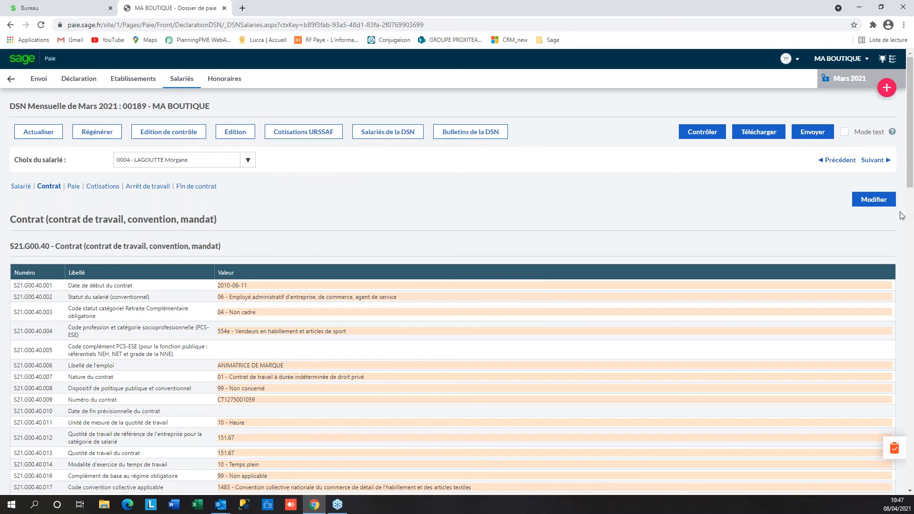
pyautogui.click(821, 136)
pyautogui.click(13, 79)
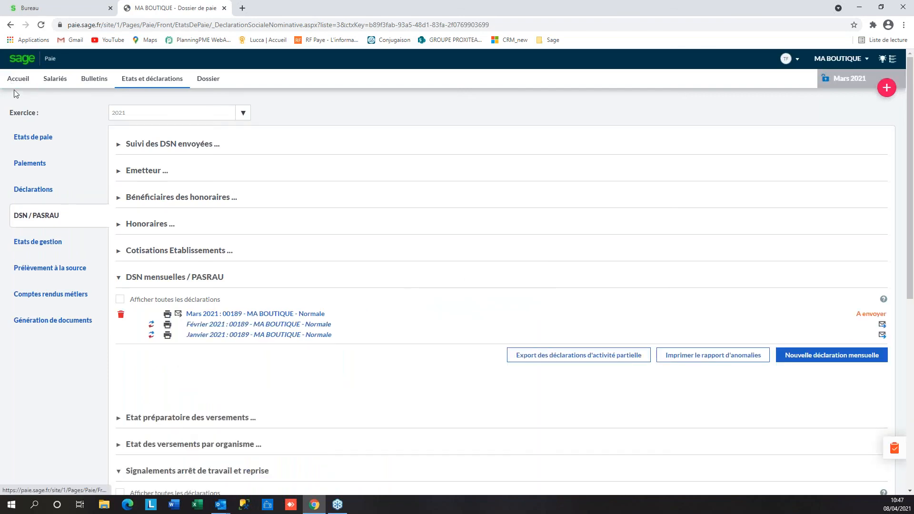
# Lock the Mars 2021 pay period from the Accueil dashboard padlock and confirm
pyautogui.click(18, 79)
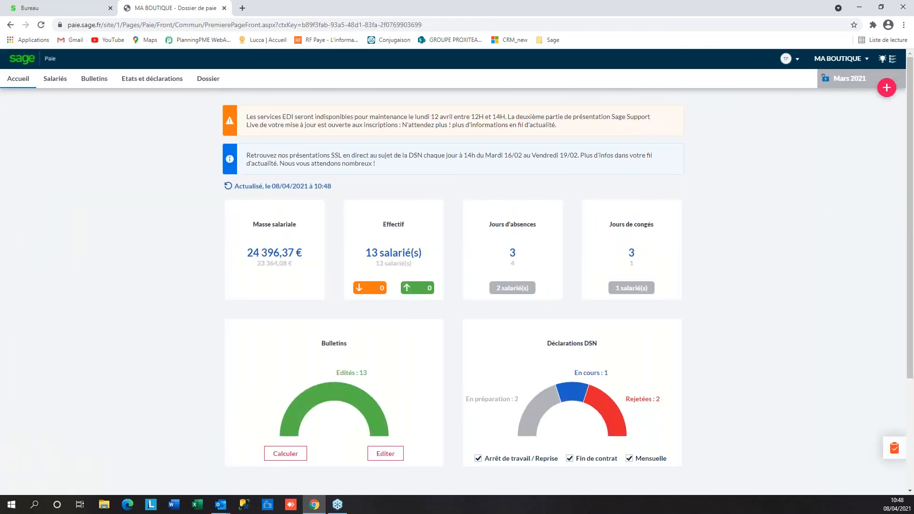
pyautogui.click(829, 84)
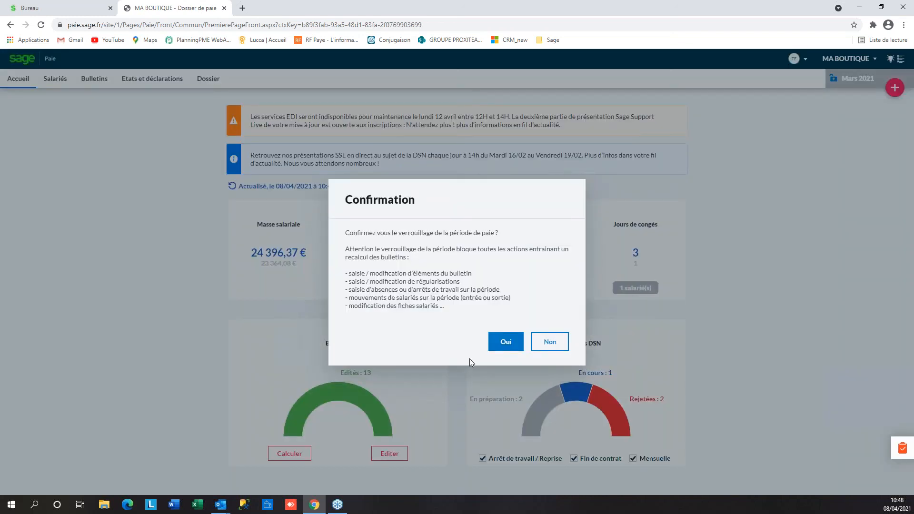
pyautogui.click(506, 342)
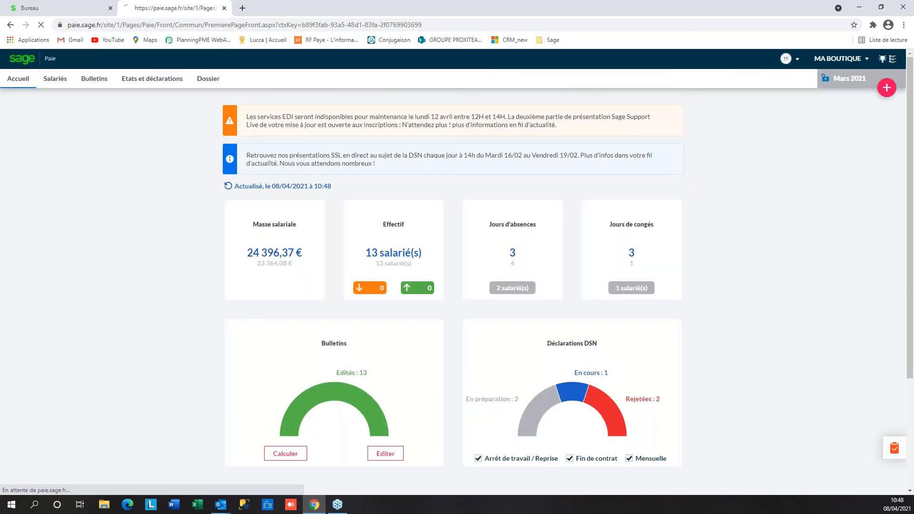